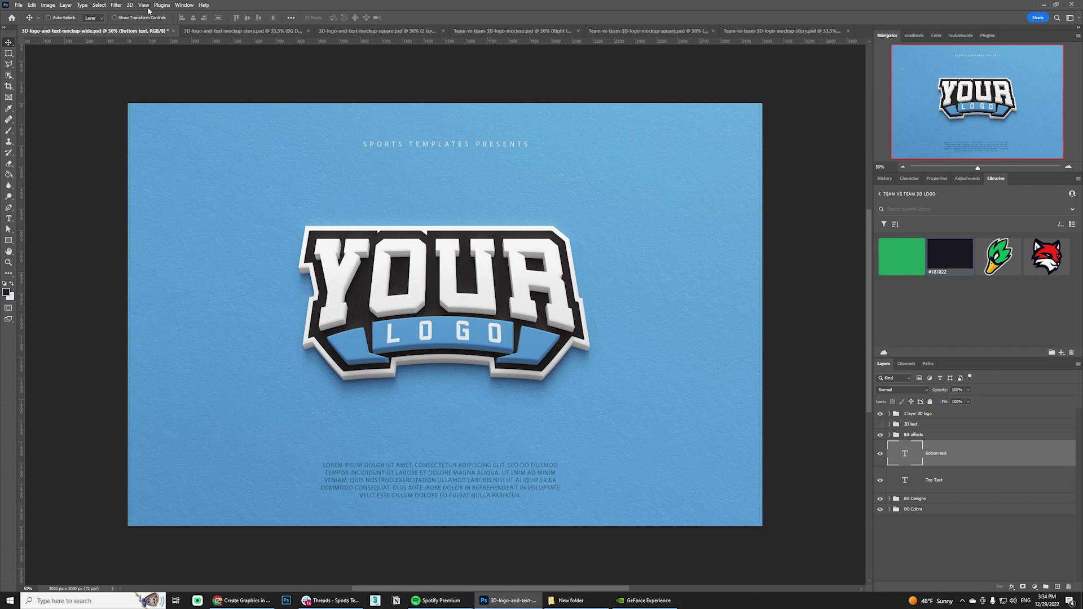
- Hide the 2 layer 3D logo group and show the 3D text group in the wide mockup
{"action": "left_click", "coordinate": [880, 414]}
{"action": "left_click", "coordinate": [880, 424]}
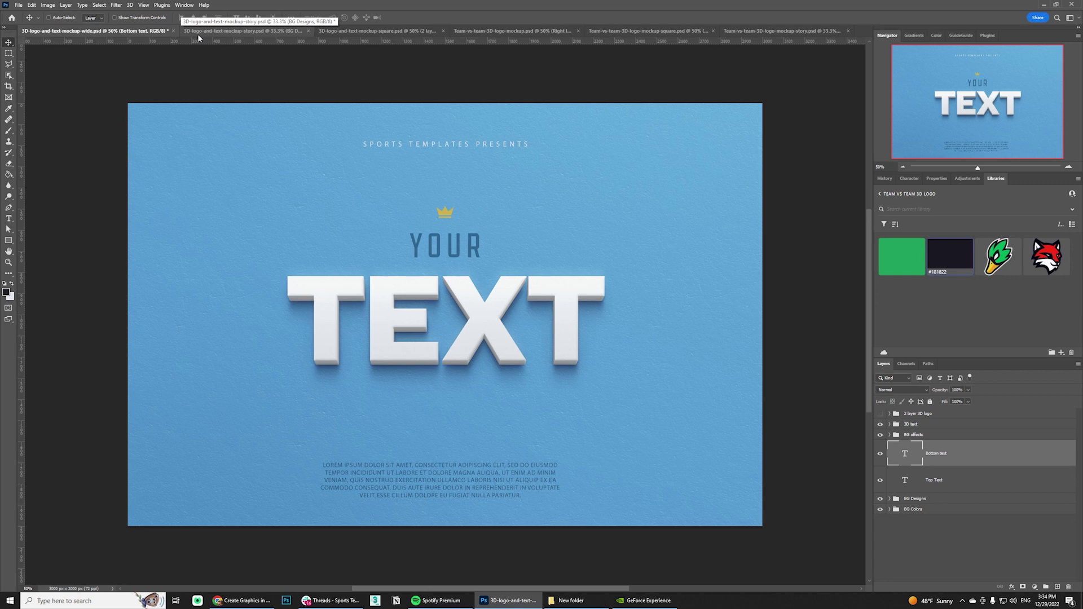
- Look through the open story and square logo mockups and the wide, square and story team-vs-team mockups
{"action": "left_click", "coordinate": [240, 32]}
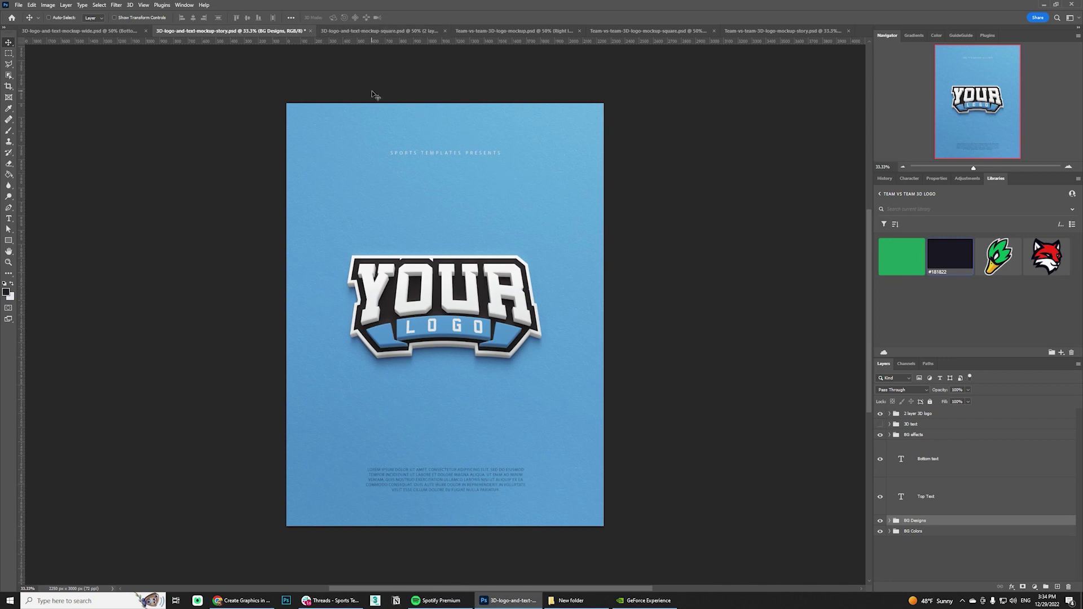
{"action": "key", "text": "ctrl+Tab"}
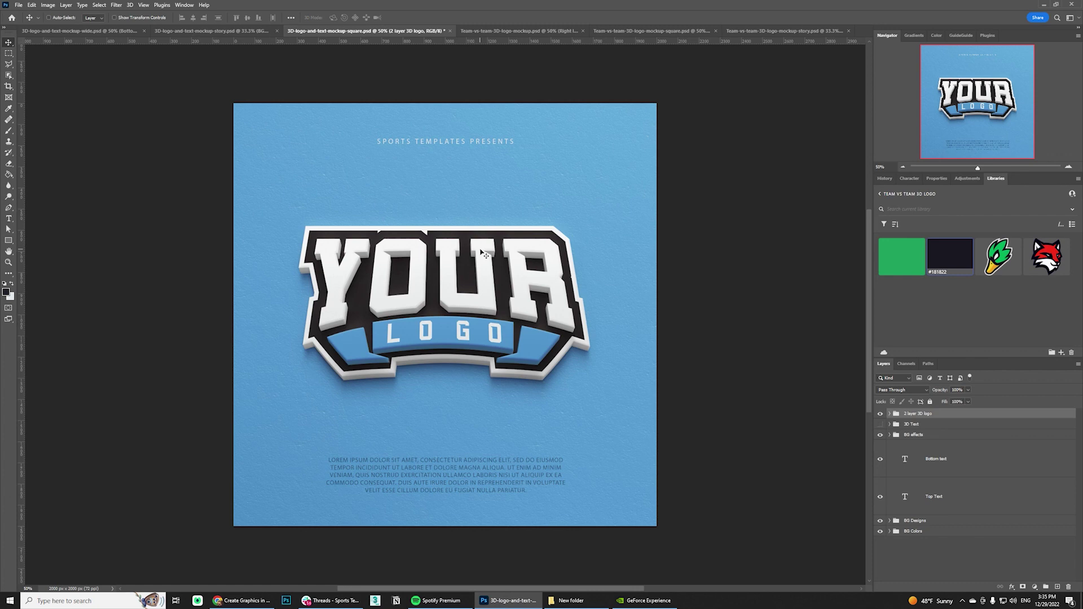
{"action": "left_click", "coordinate": [477, 31]}
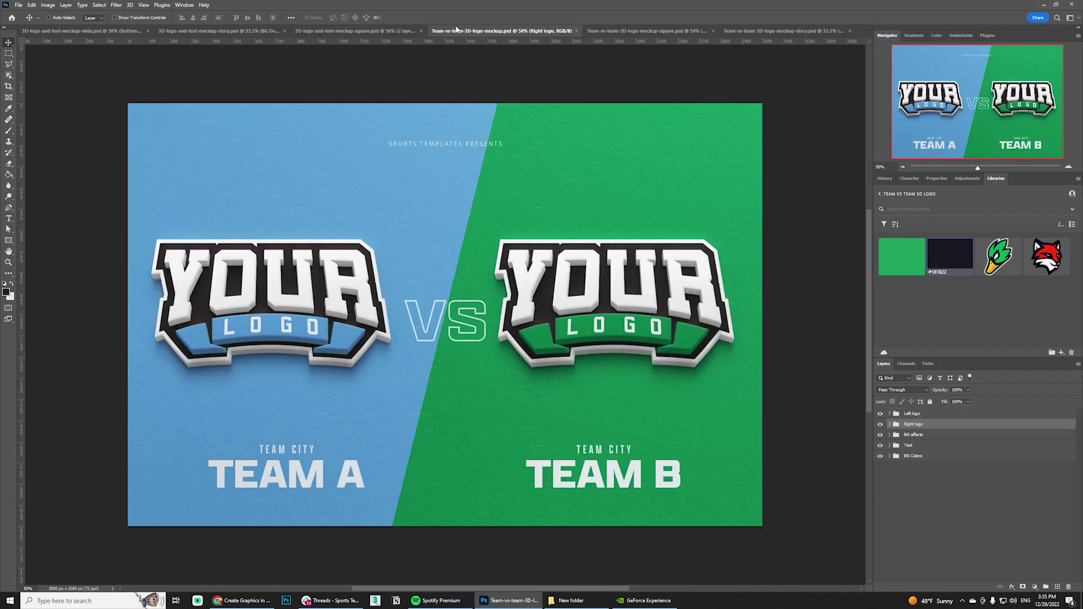
{"action": "left_click", "coordinate": [356, 32]}
{"action": "left_click", "coordinate": [477, 32]}
{"action": "left_click", "coordinate": [629, 32]}
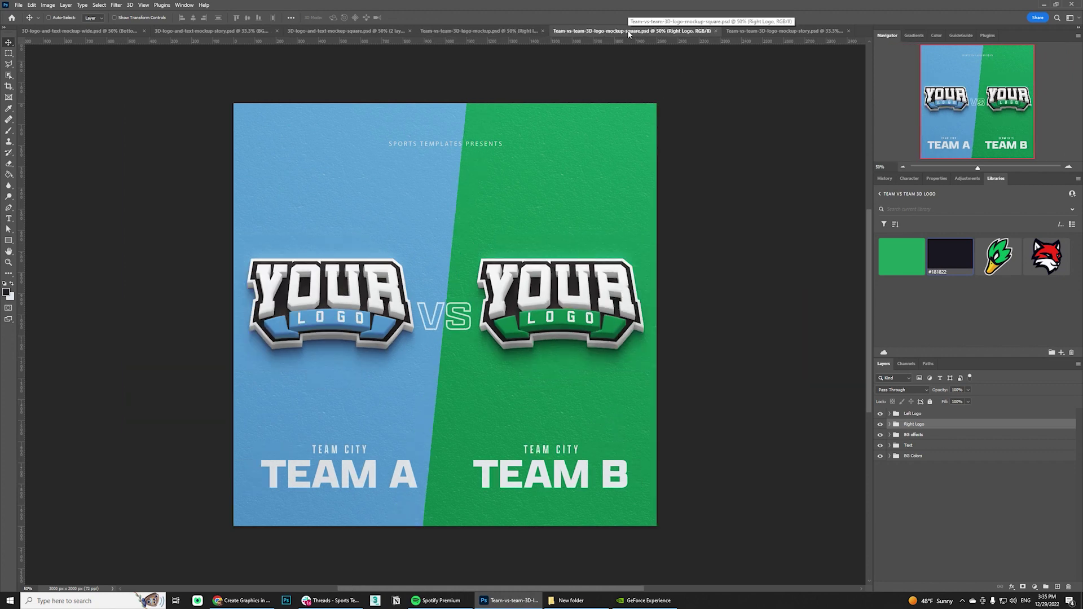
{"action": "left_click", "coordinate": [740, 32]}
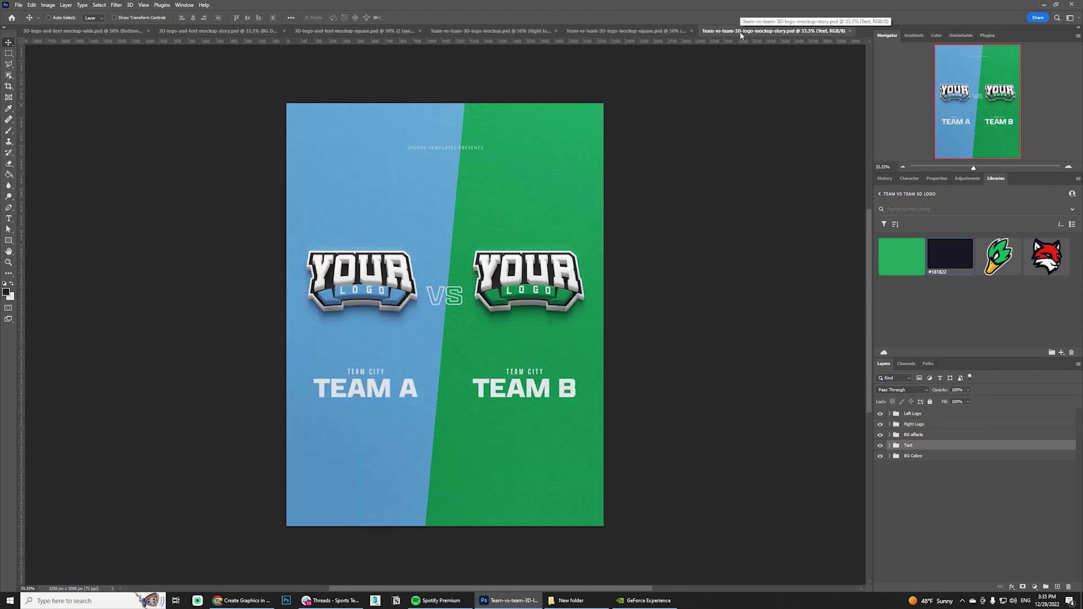
{"action": "key", "text": "ctrl+Tab"}
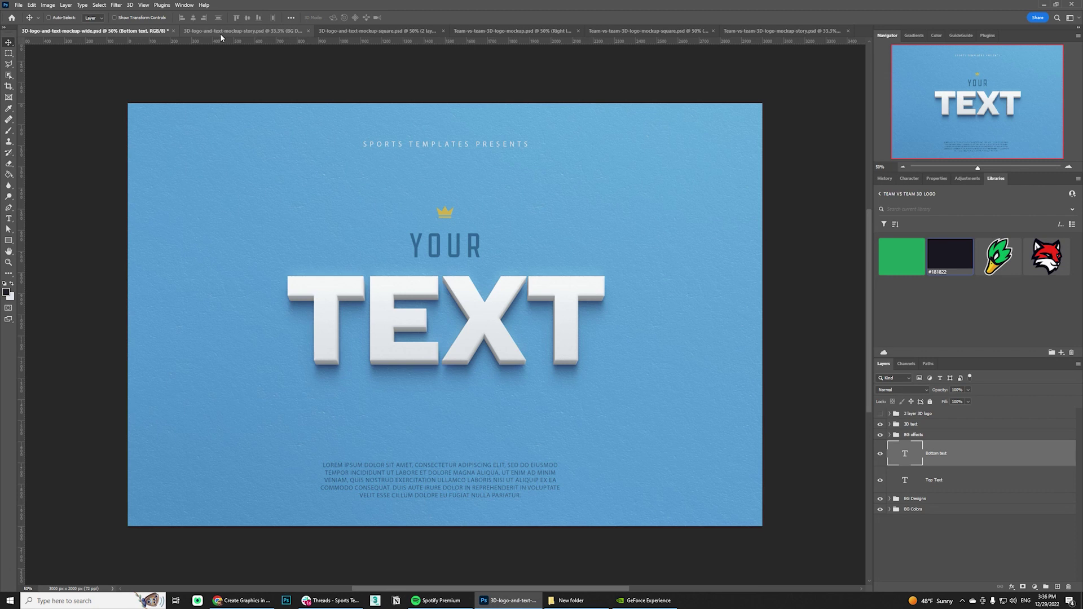
- In the 3D logo and text story mockup, hide the 2 layer 3D logo group and show the 3D text group
{"action": "left_click", "coordinate": [220, 33]}
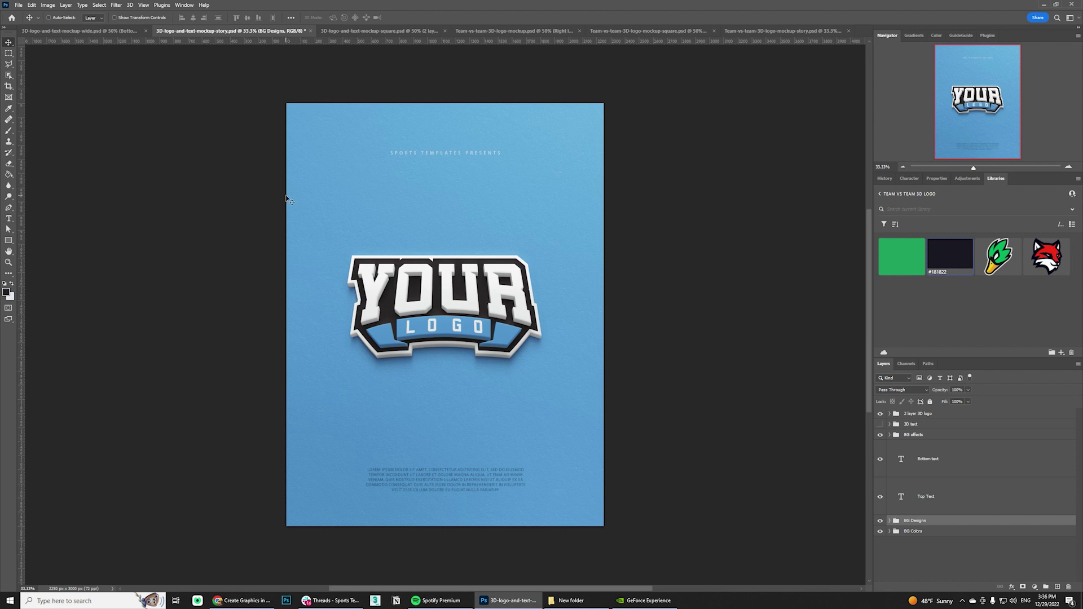
{"action": "left_click", "coordinate": [880, 167]}
{"action": "type", "text": "40"}
{"action": "key", "text": "Return"}
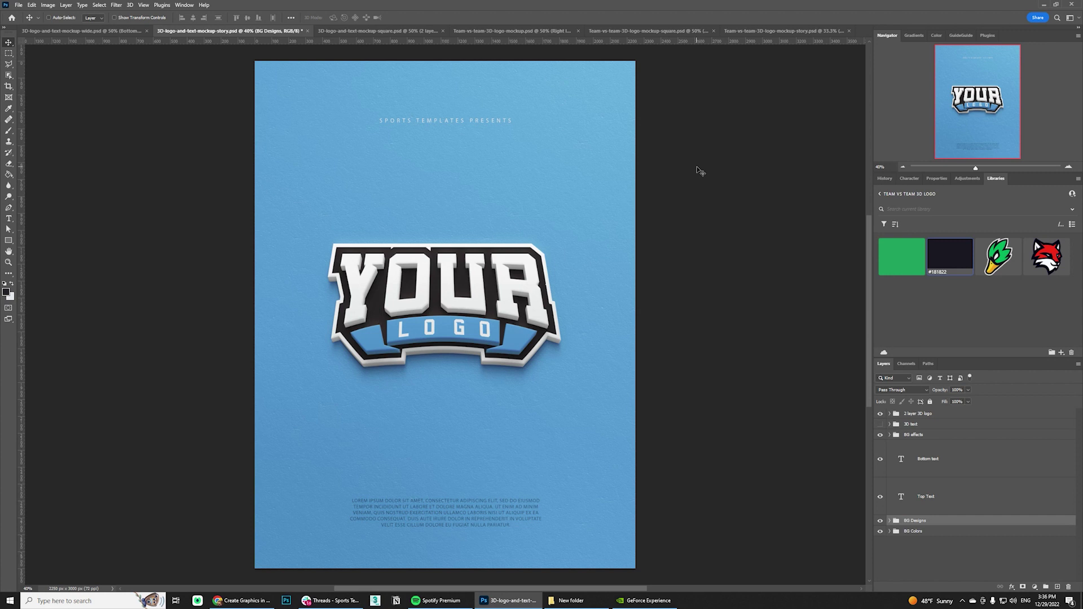
{"action": "left_click", "coordinate": [880, 413]}
{"action": "left_click", "coordinate": [881, 424]}
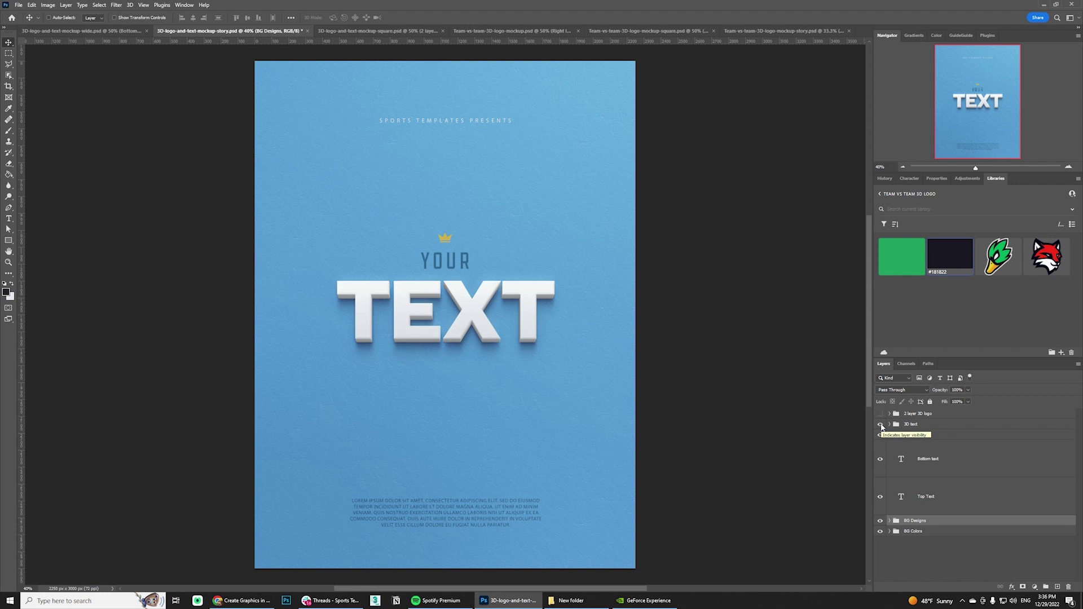
- Open the contents of the "Add text/logo here" smart object inside the 3D text group
{"action": "left_click", "coordinate": [923, 427]}
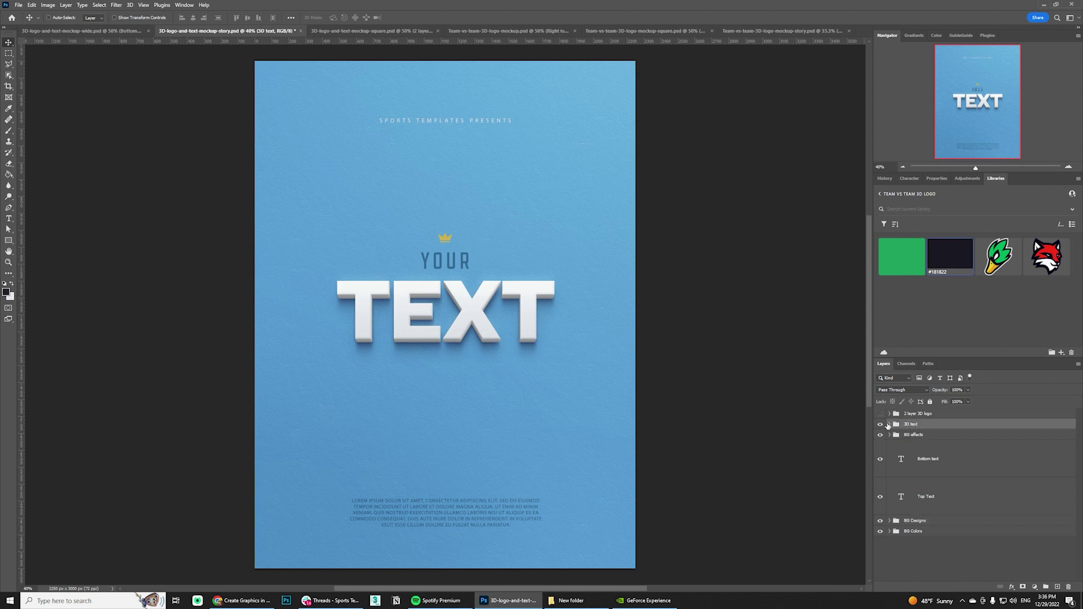
{"action": "left_click", "coordinate": [890, 424]}
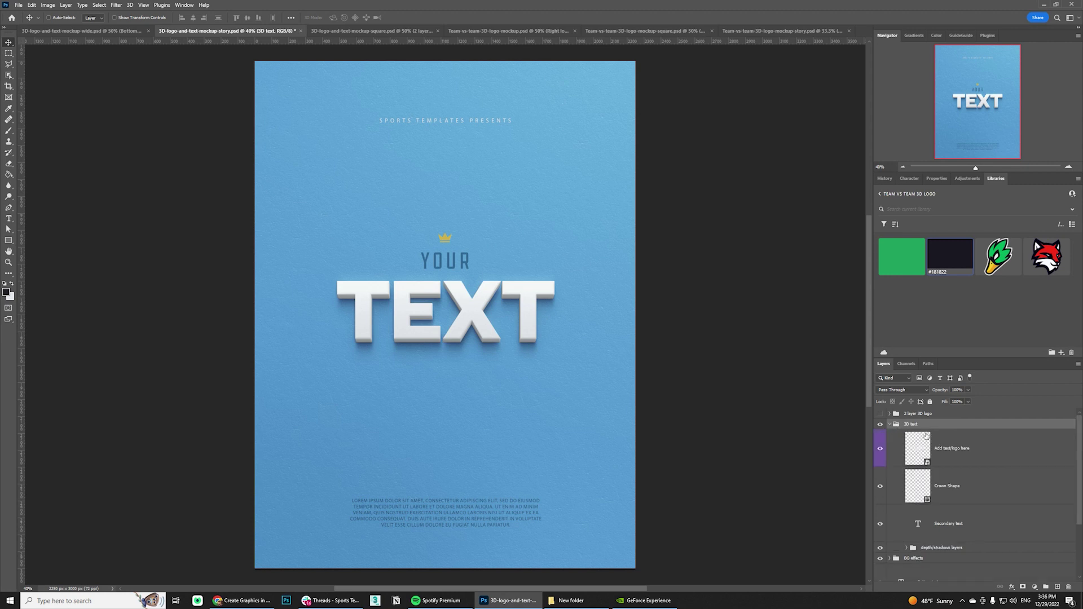
{"action": "left_click", "coordinate": [959, 449]}
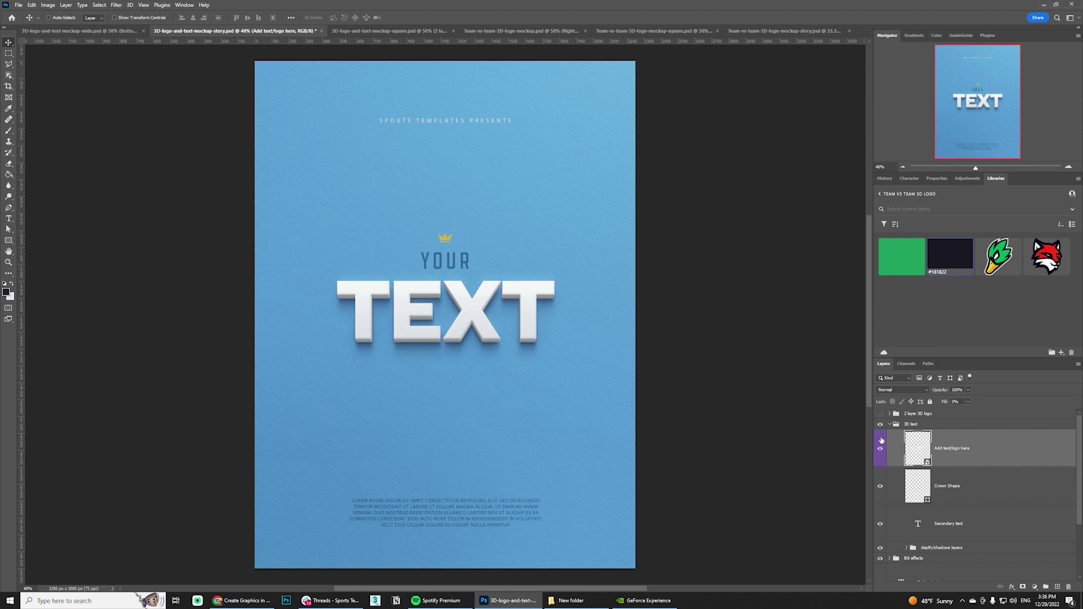
{"action": "double_click", "coordinate": [927, 463]}
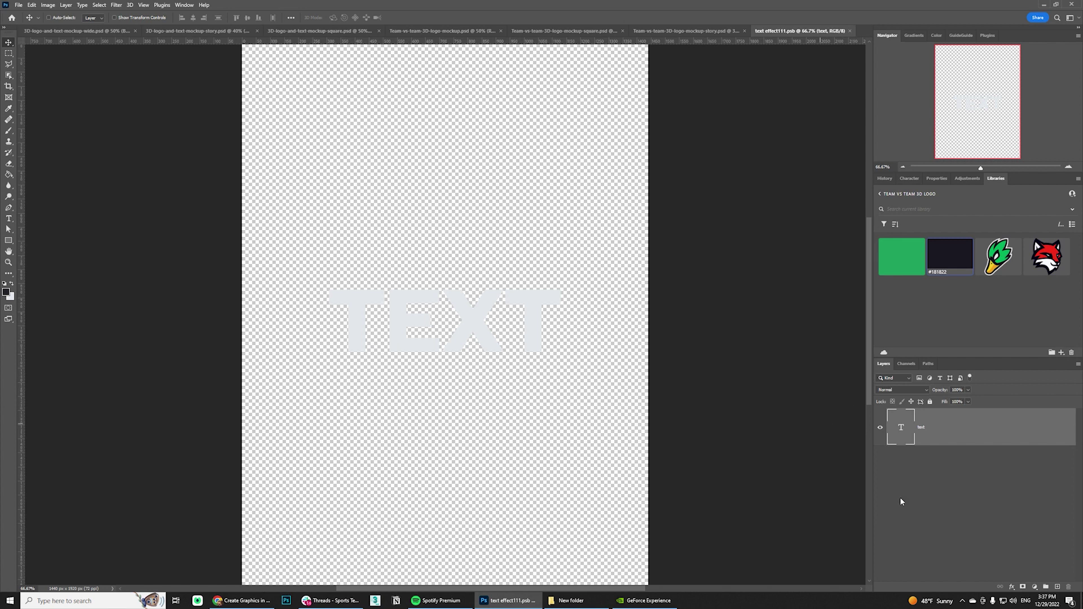
{"action": "double_click", "coordinate": [900, 427]}
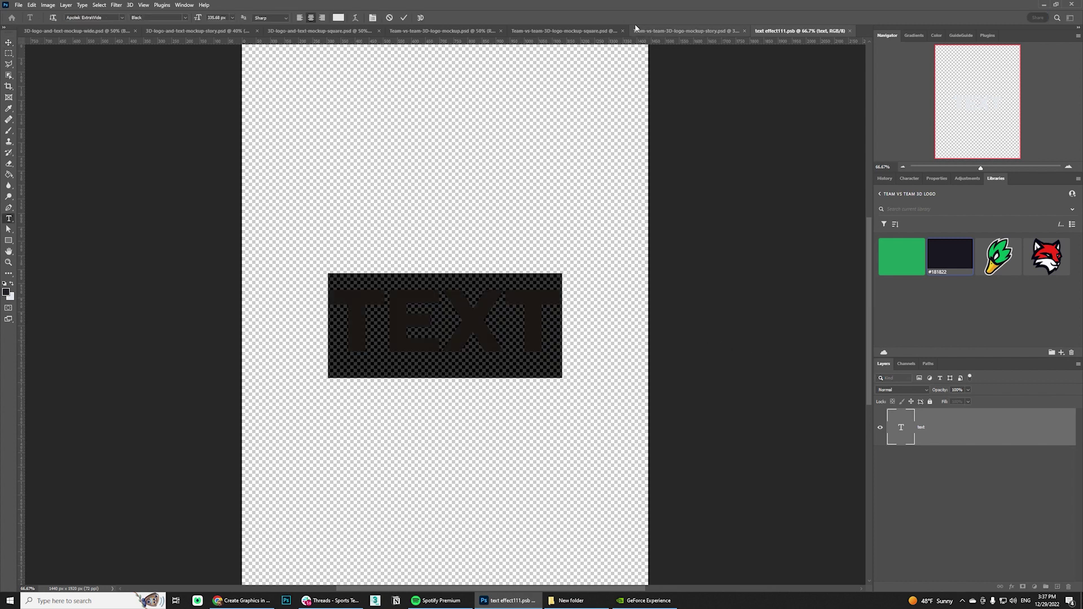
{"action": "left_click", "coordinate": [338, 18]}
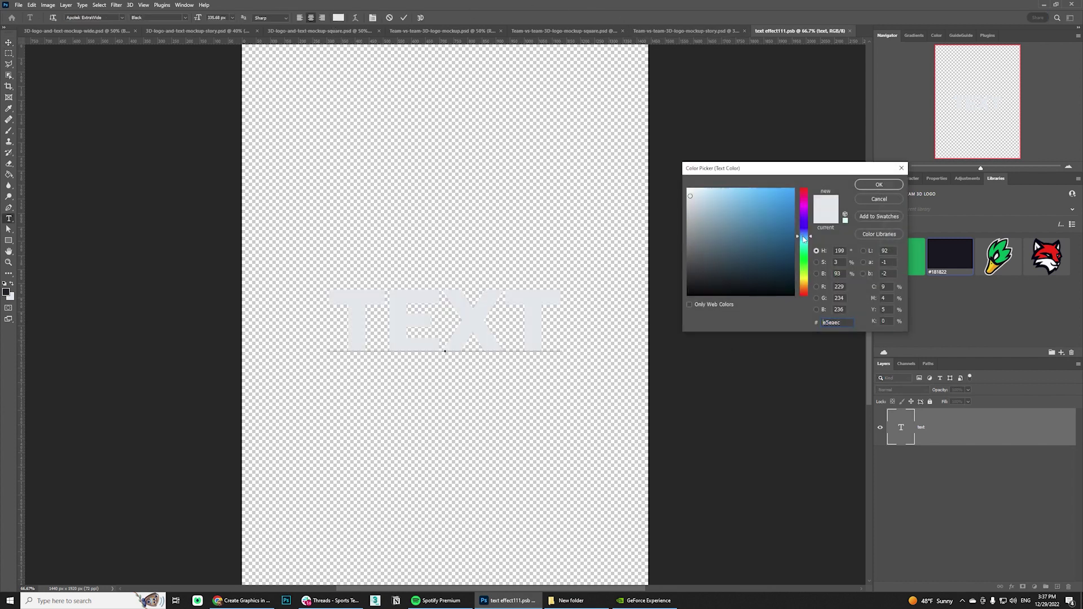
{"action": "left_click", "coordinate": [773, 236]}
{"action": "left_click", "coordinate": [867, 199]}
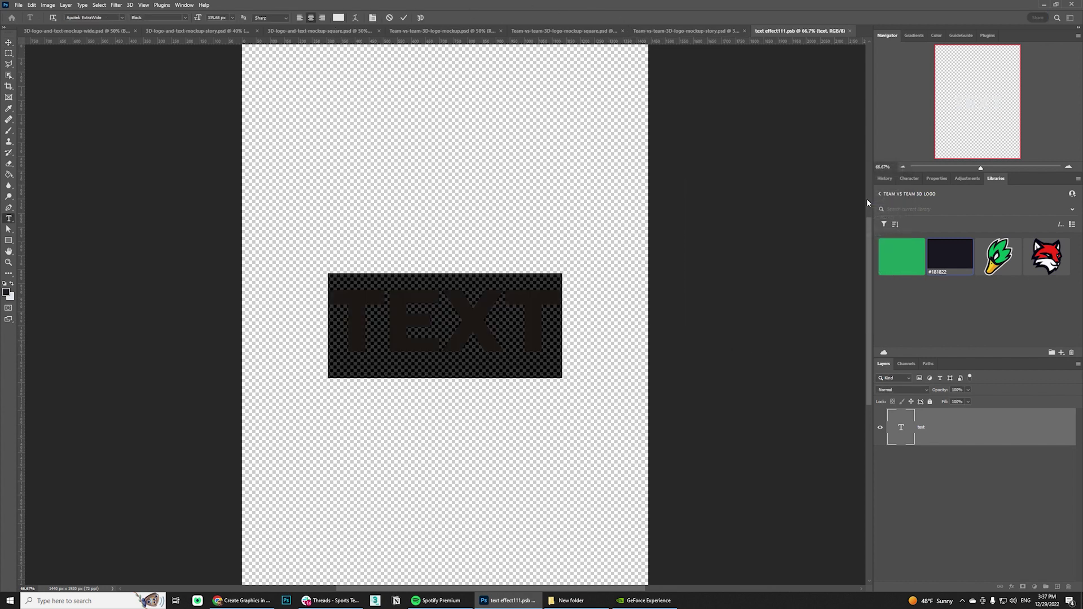
{"action": "left_click", "coordinate": [912, 439]}
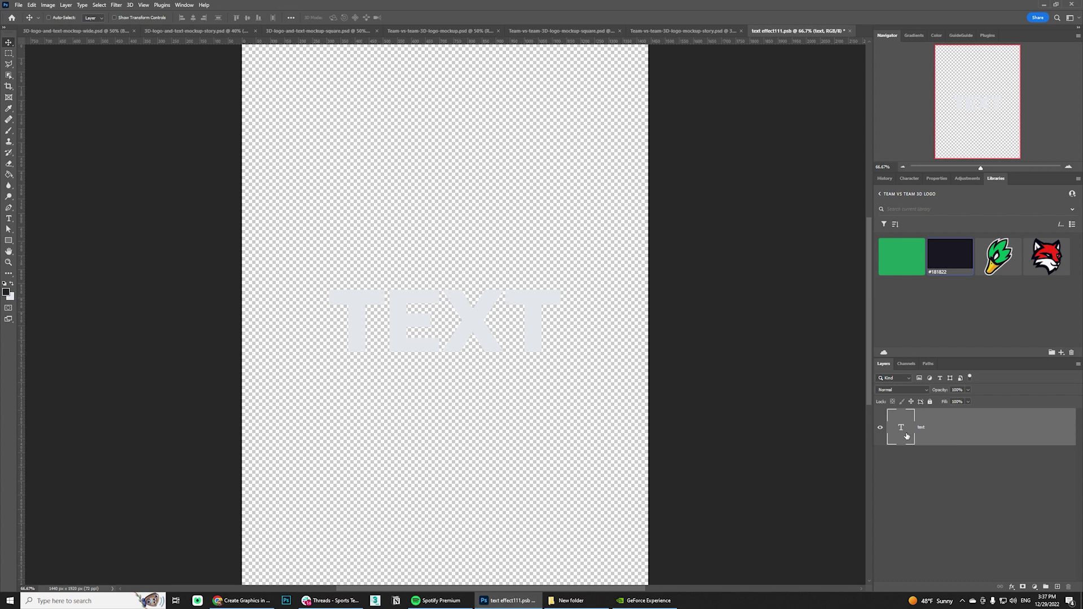
- Replace the smart object's placeholder text with MESSI, and save and close the smart object document
{"action": "double_click", "coordinate": [906, 436]}
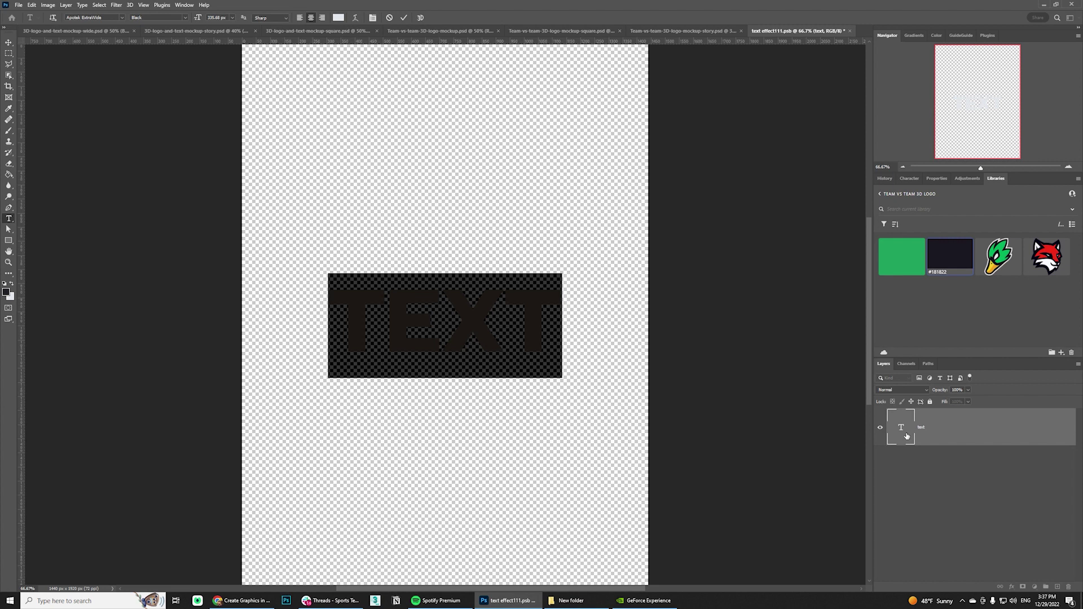
{"action": "type", "text": "MESS"}
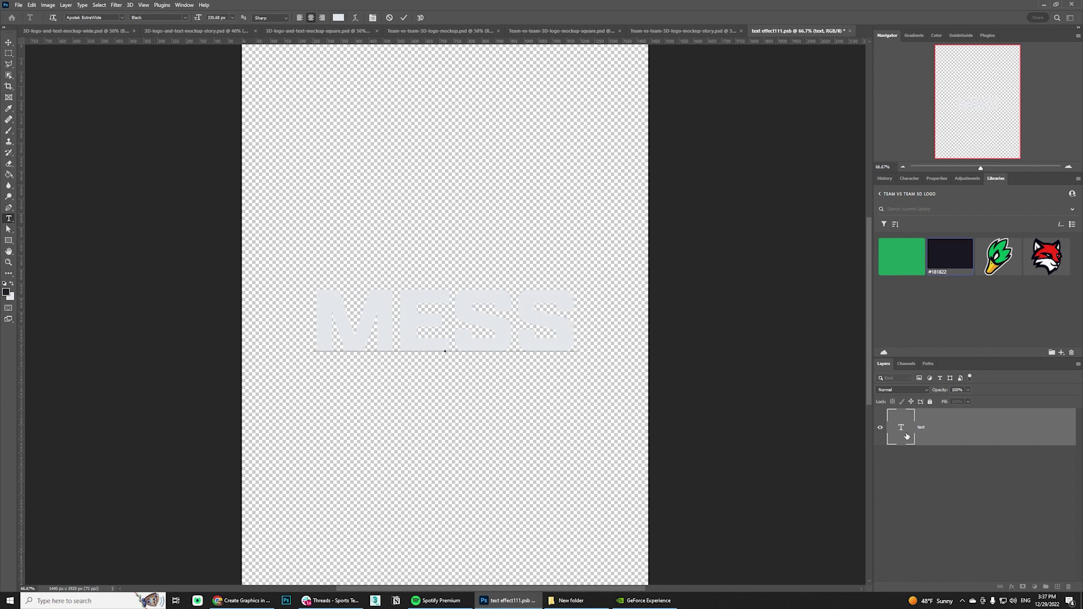
{"action": "type", "text": "I"}
{"action": "key", "text": "ctrl+Return"}
{"action": "key", "text": "v"}
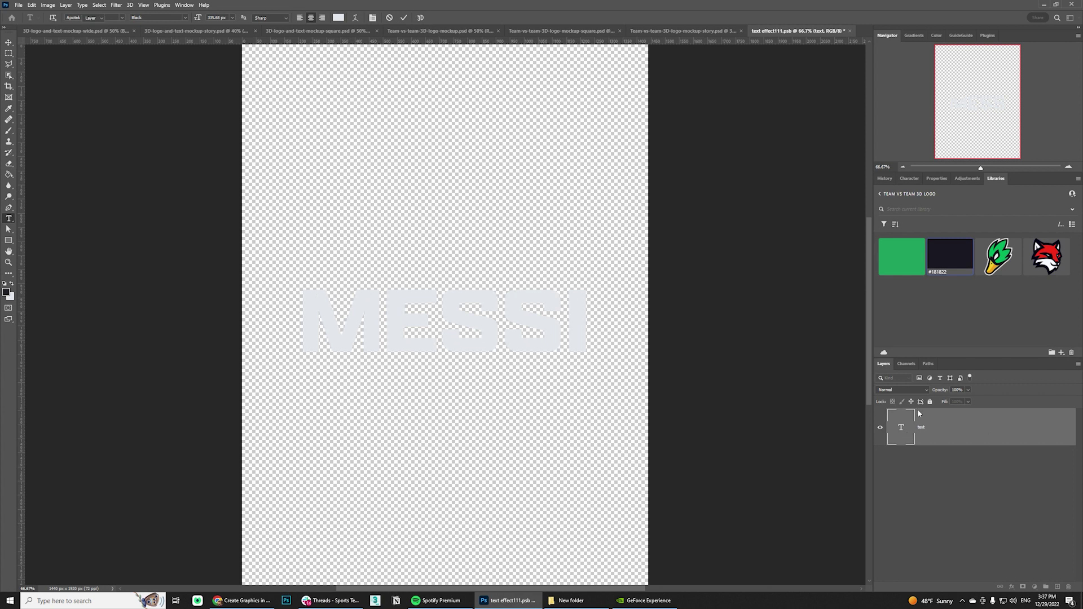
{"action": "left_click", "coordinate": [850, 31]}
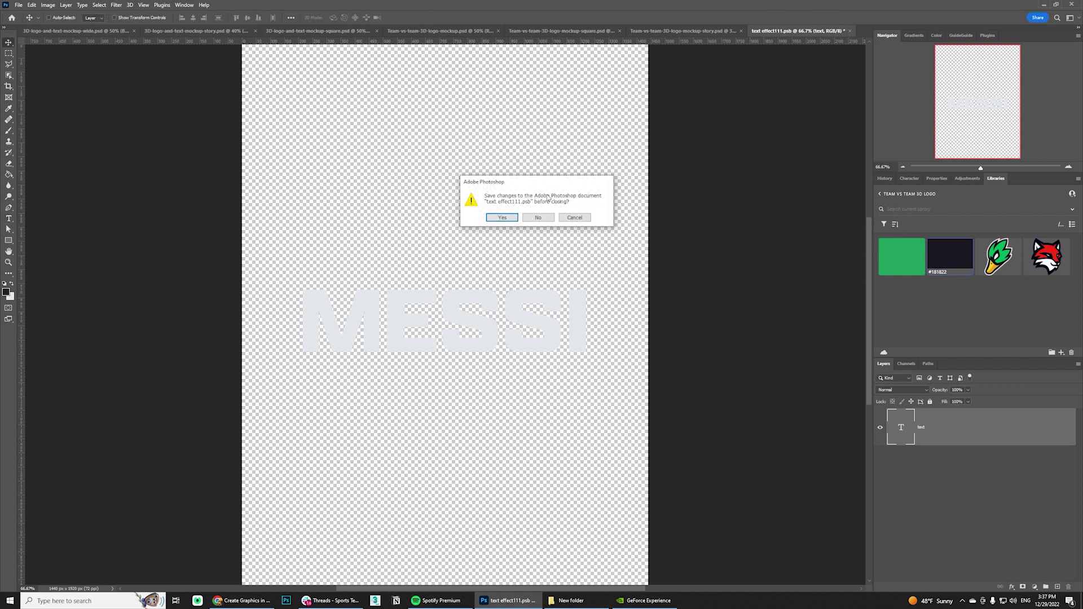
{"action": "left_click", "coordinate": [506, 218]}
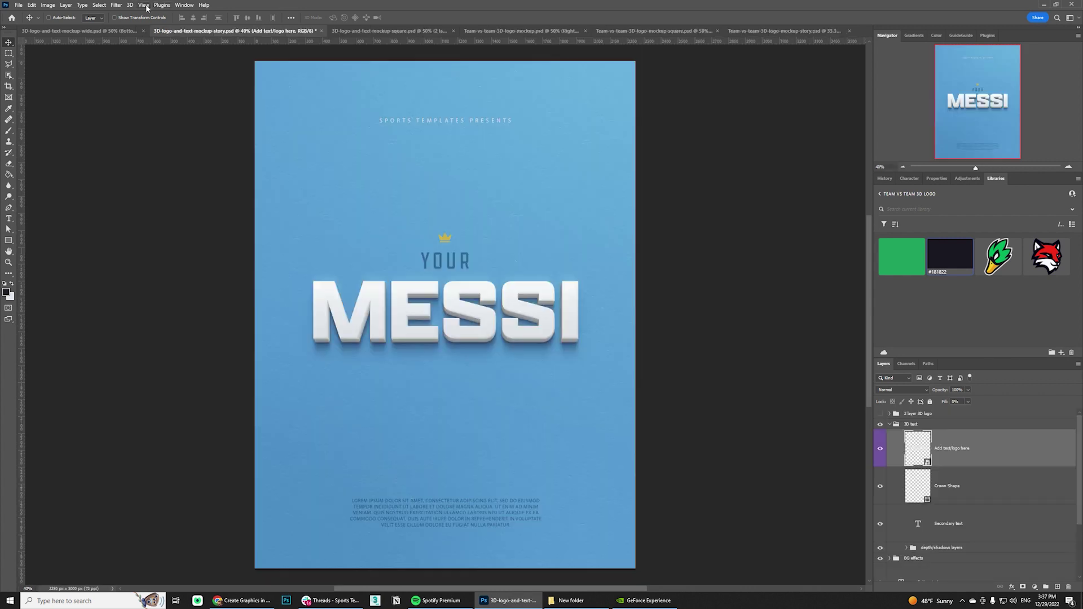
- Inspect the MESSI 3D text at 100% zoom and return to a view of the whole poster
{"action": "left_click", "coordinate": [143, 5]}
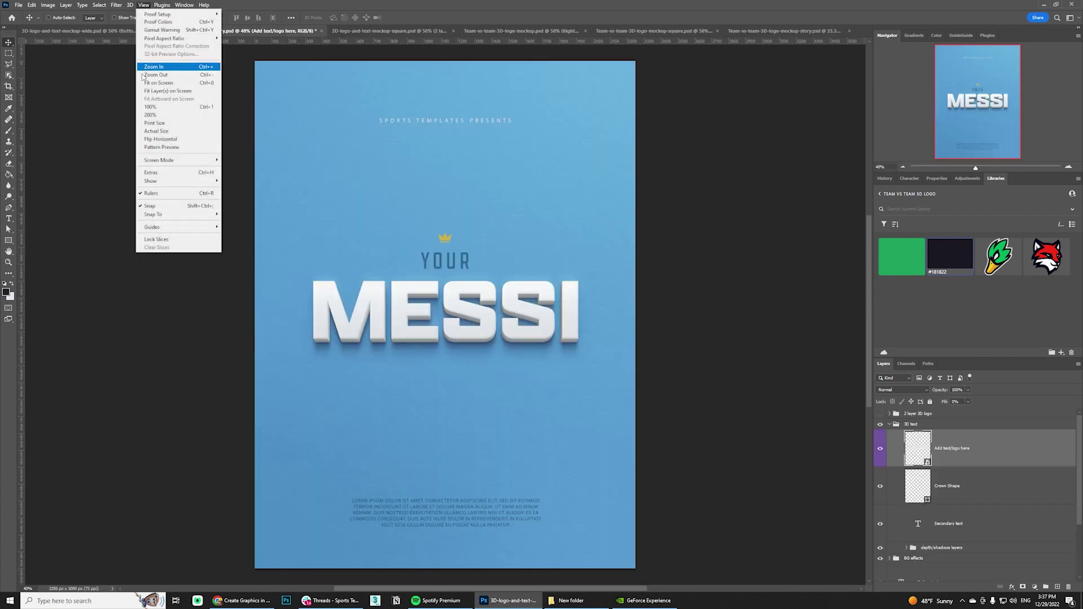
{"action": "left_click", "coordinate": [144, 6]}
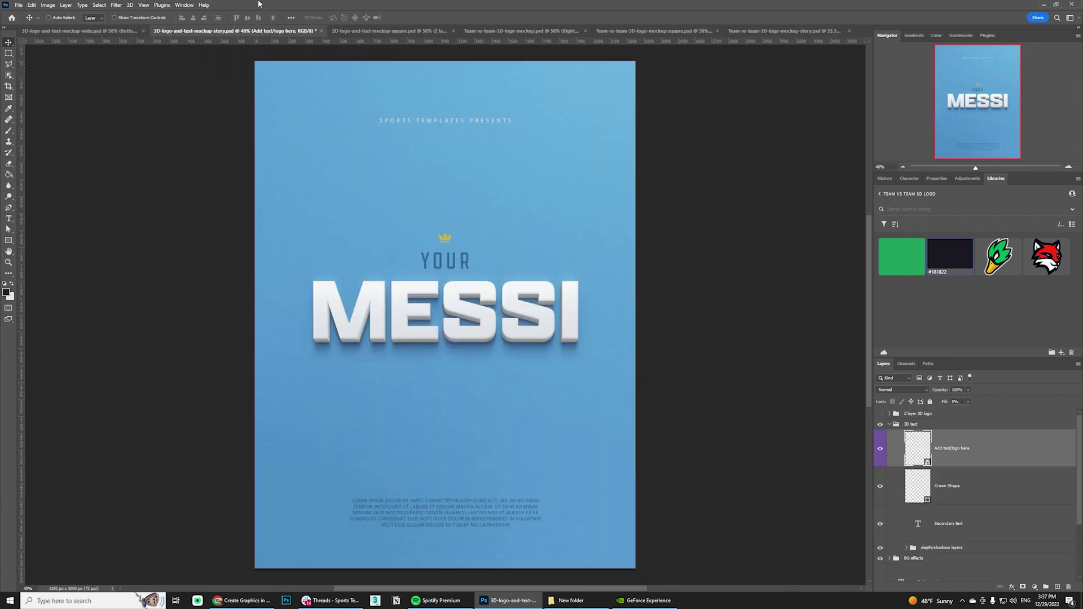
{"action": "left_click", "coordinate": [147, 6]}
{"action": "left_click", "coordinate": [151, 106]}
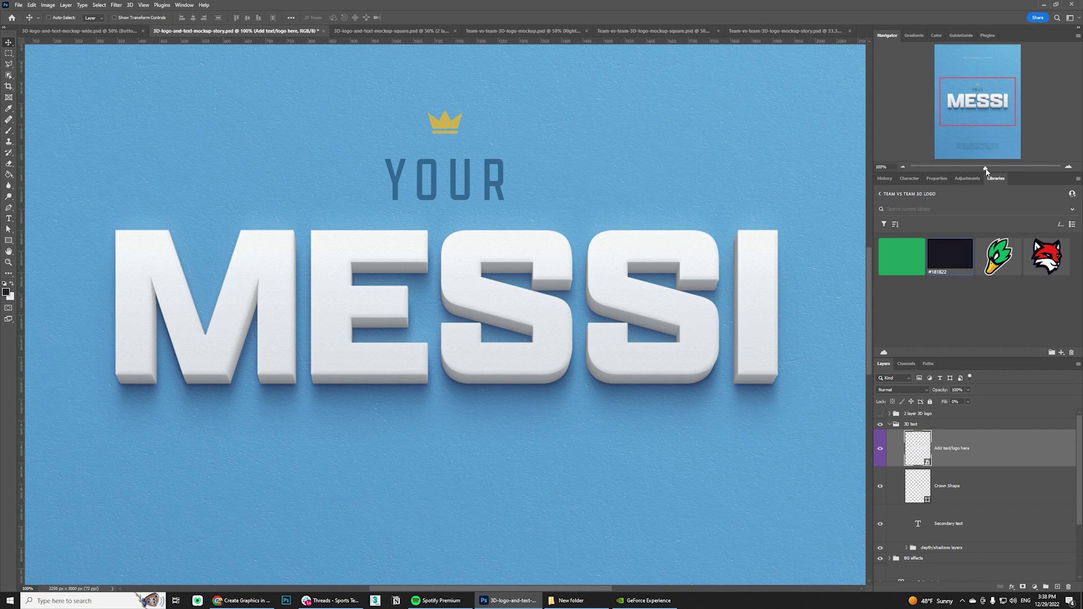
{"action": "left_click_drag", "start_coordinate": [987, 171], "coordinate": [976, 170]}
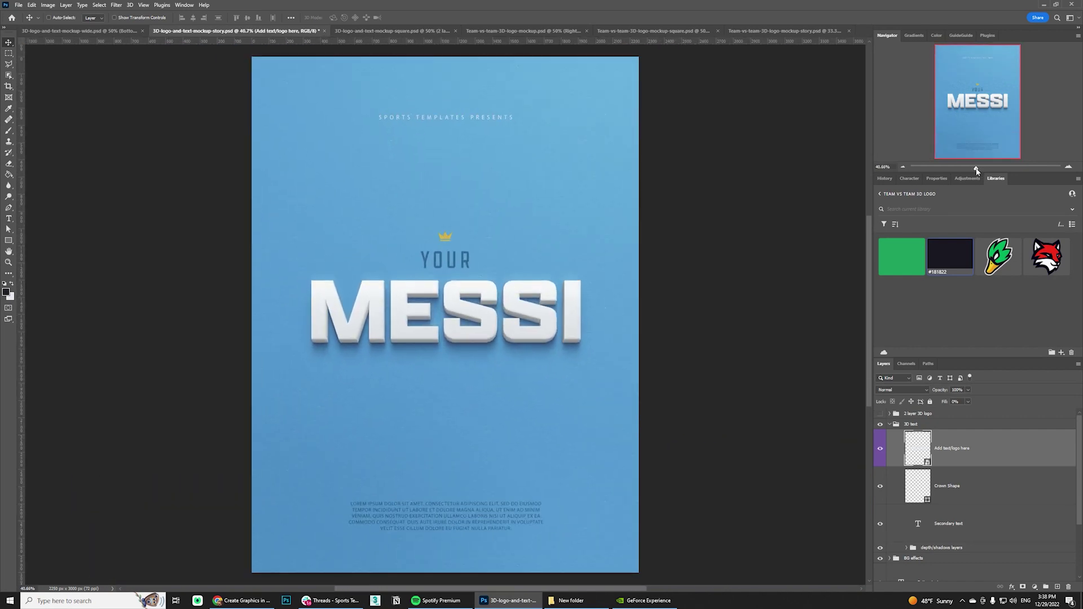
- Expand the BG Designs group to reach its background shape layers
{"action": "scroll", "coordinate": [922, 480], "scroll_direction": "down", "scroll_amount": 3}
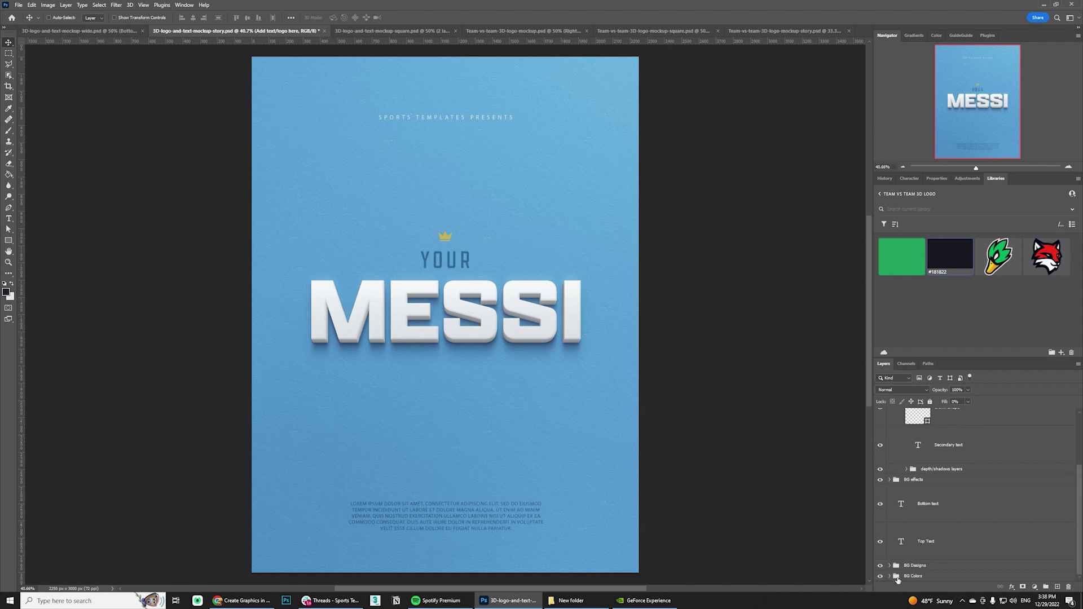
{"action": "left_click", "coordinate": [919, 565]}
{"action": "left_click", "coordinate": [890, 565]}
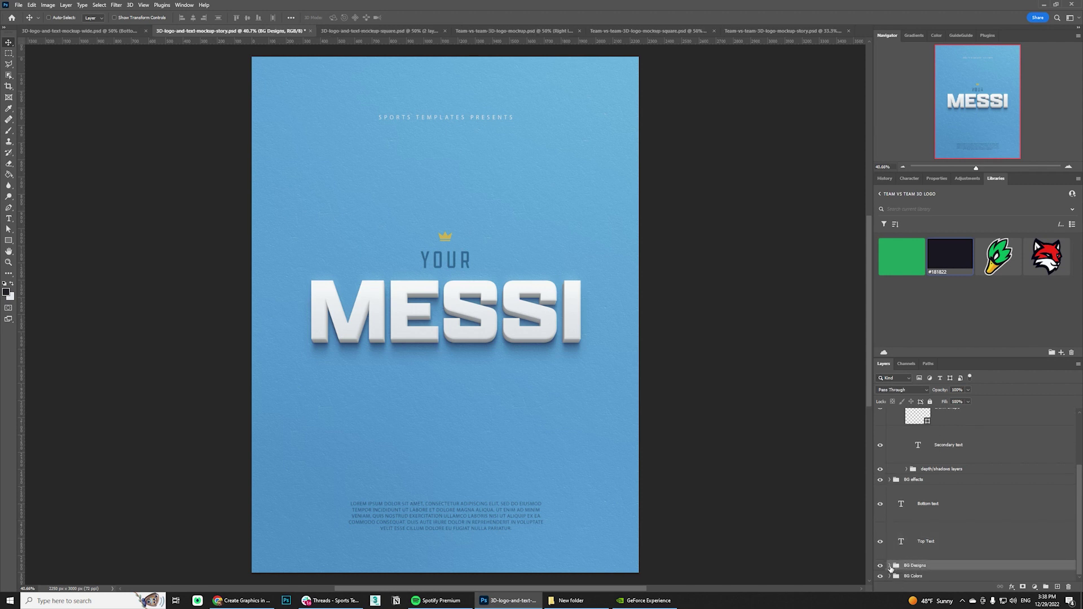
{"action": "scroll", "coordinate": [936, 548], "scroll_direction": "down", "scroll_amount": 5}
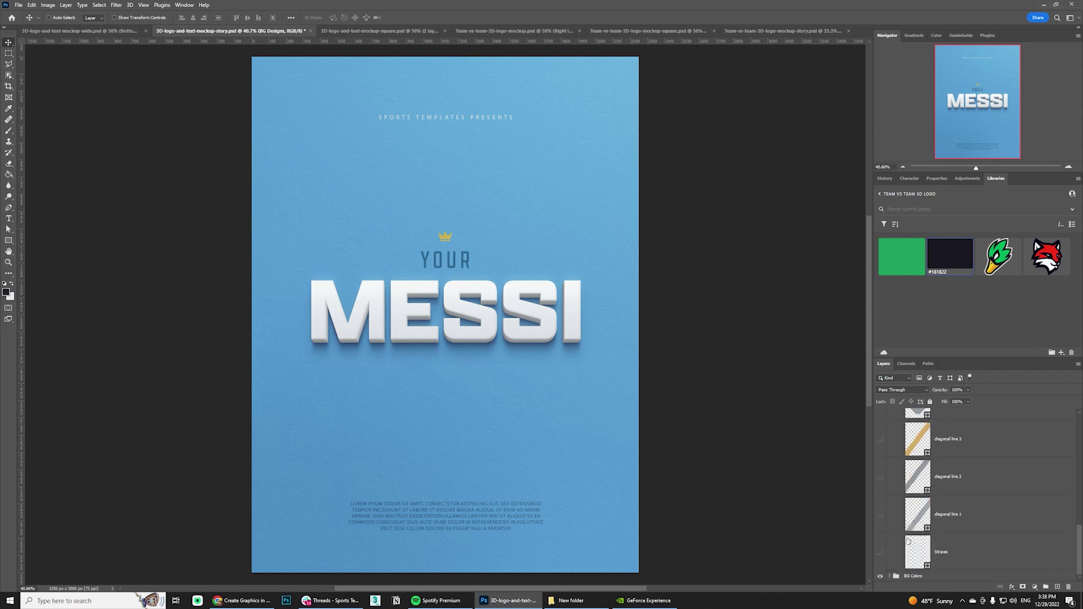
- Preview the diagonal line 1 and diagonal line 3 background designs one at a time, hiding each again
{"action": "left_click", "coordinate": [889, 520]}
{"action": "left_click", "coordinate": [881, 514]}
{"action": "left_click", "coordinate": [881, 514]}
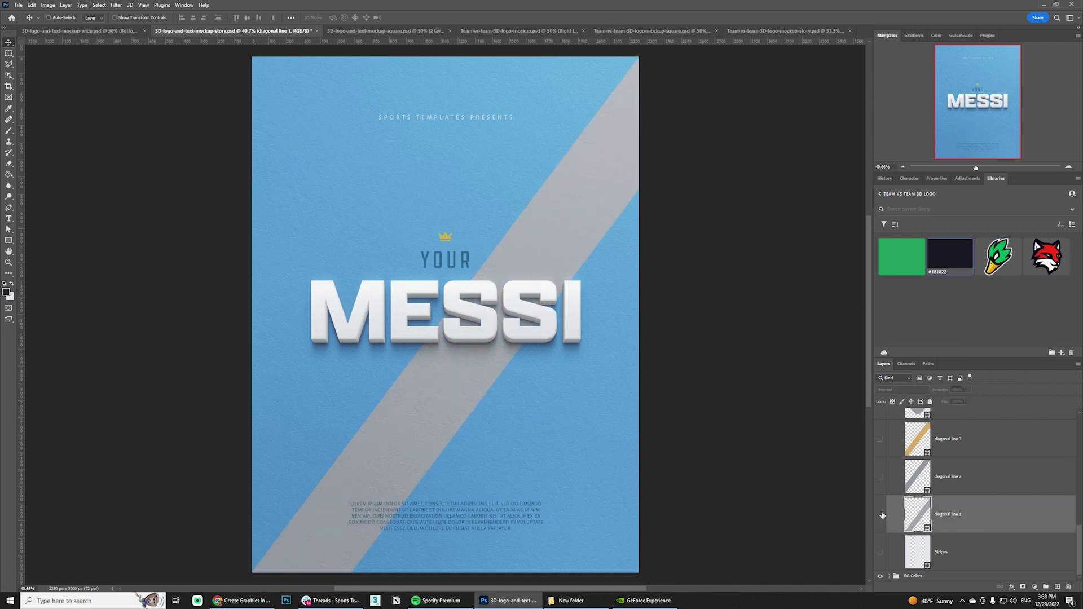
{"action": "left_click", "coordinate": [880, 440]}
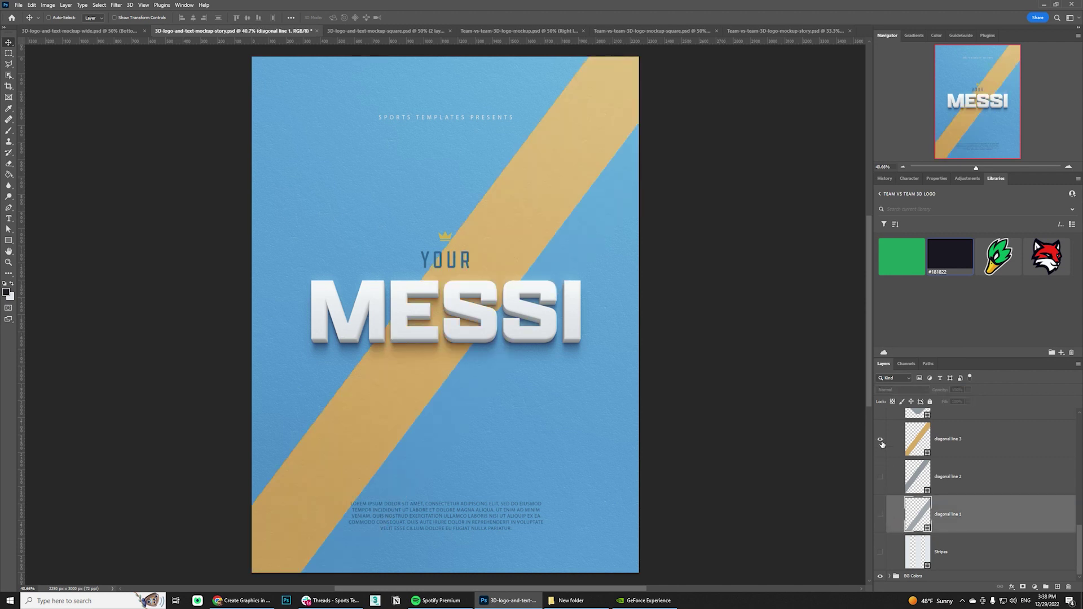
{"action": "left_click", "coordinate": [881, 440]}
- Preview the Center diagonal box background design, try a dark brown fill on it, discard the colour and hide the design again
{"action": "scroll", "coordinate": [886, 451], "scroll_direction": "up", "scroll_amount": 3}
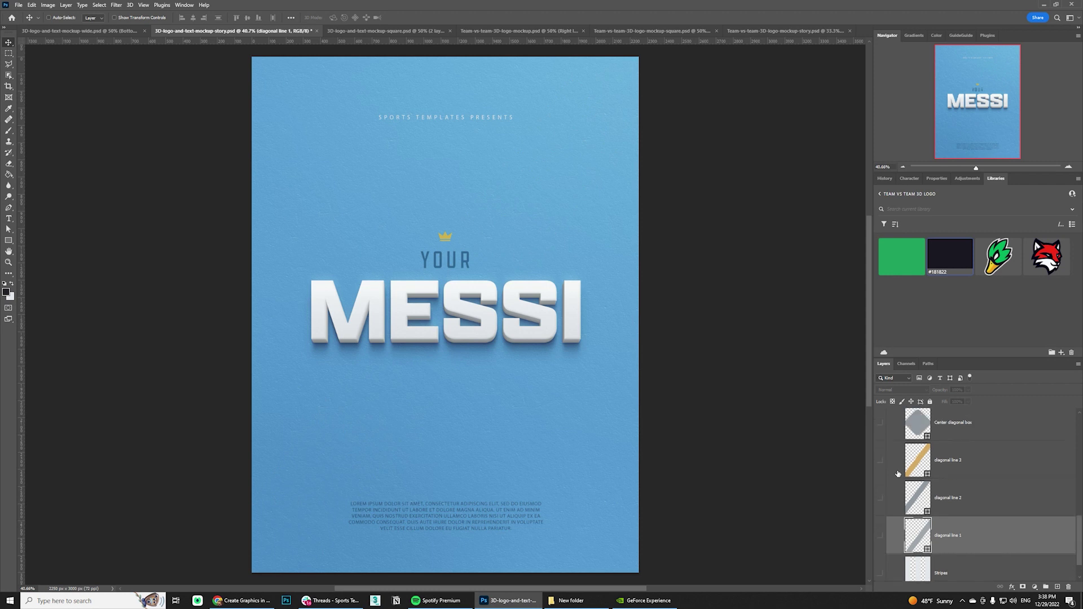
{"action": "left_click", "coordinate": [888, 460]}
{"action": "left_click", "coordinate": [880, 454]}
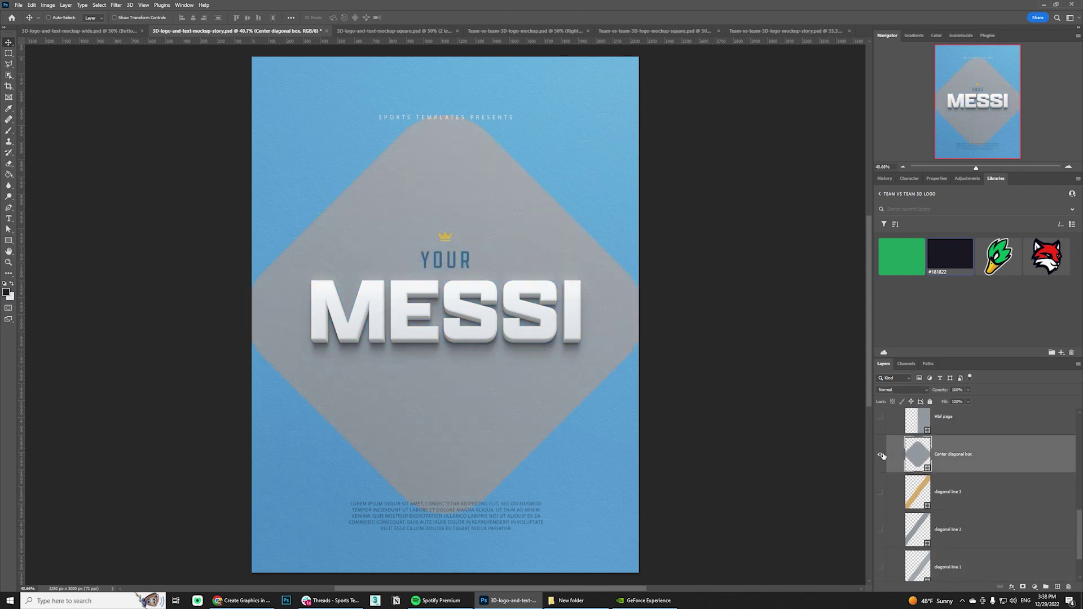
{"action": "double_click", "coordinate": [925, 456]}
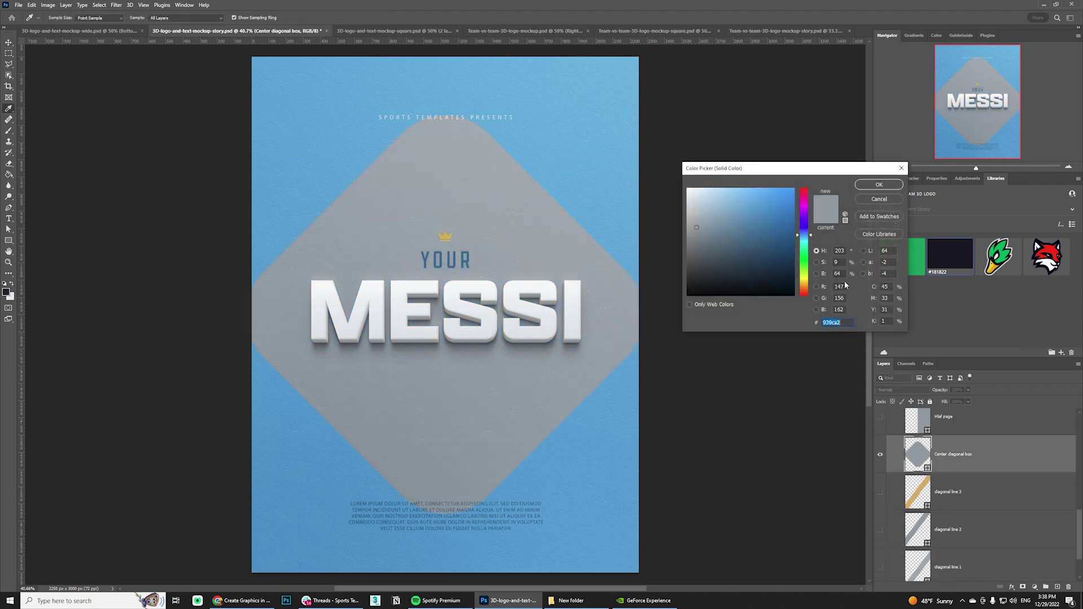
{"action": "left_click", "coordinate": [804, 285]}
{"action": "left_click", "coordinate": [777, 265]}
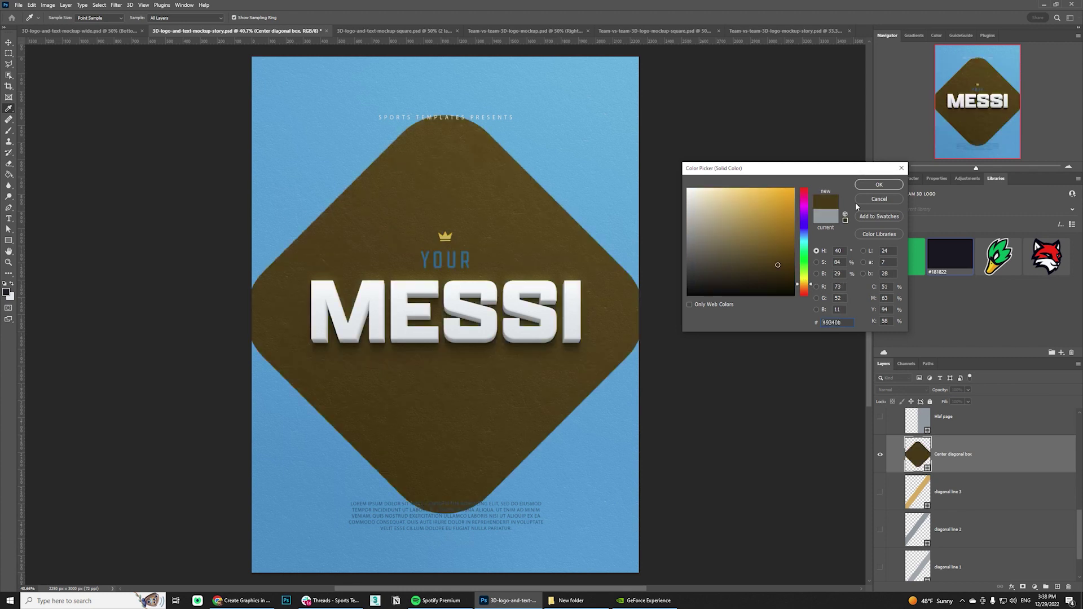
{"action": "left_click", "coordinate": [891, 198]}
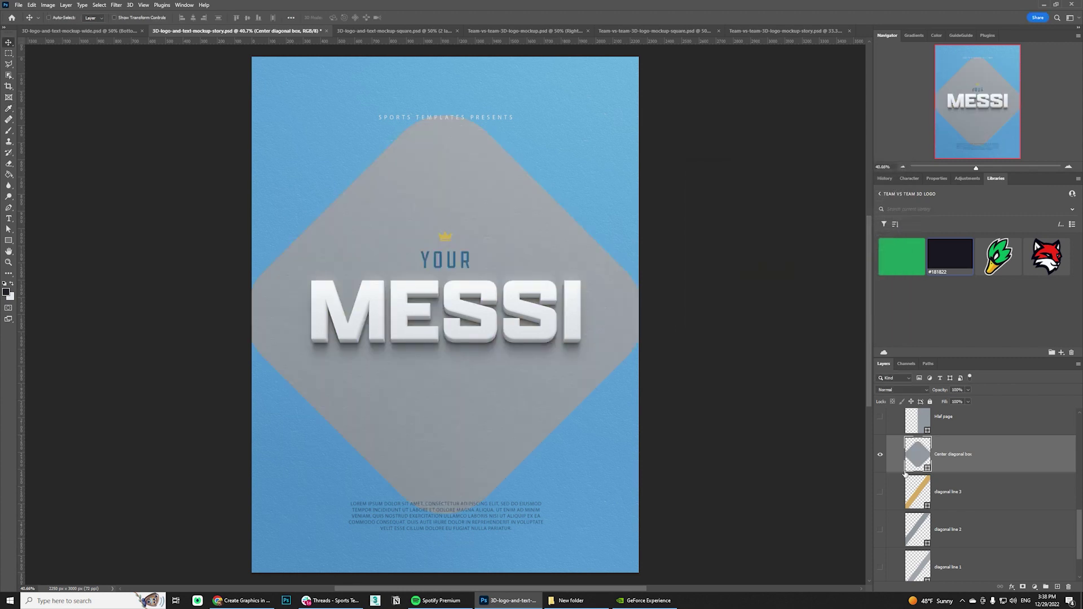
{"action": "left_click", "coordinate": [880, 454]}
- Show the Stripes background design and collapse the BG Designs group
{"action": "scroll", "coordinate": [998, 488], "scroll_direction": "down", "scroll_amount": 3}
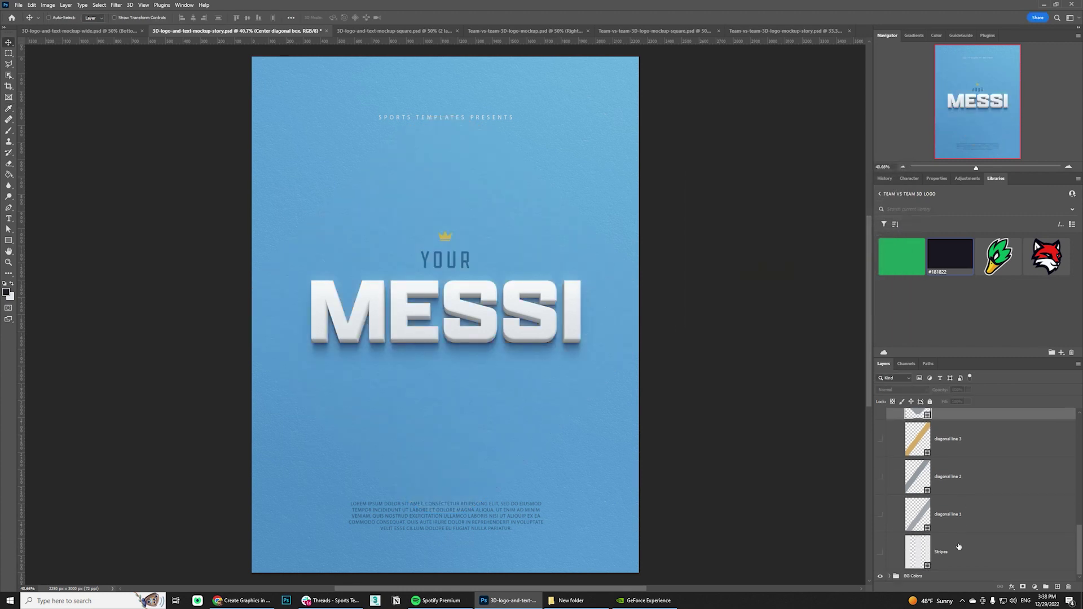
{"action": "left_click", "coordinate": [888, 552]}
{"action": "left_click", "coordinate": [881, 553]}
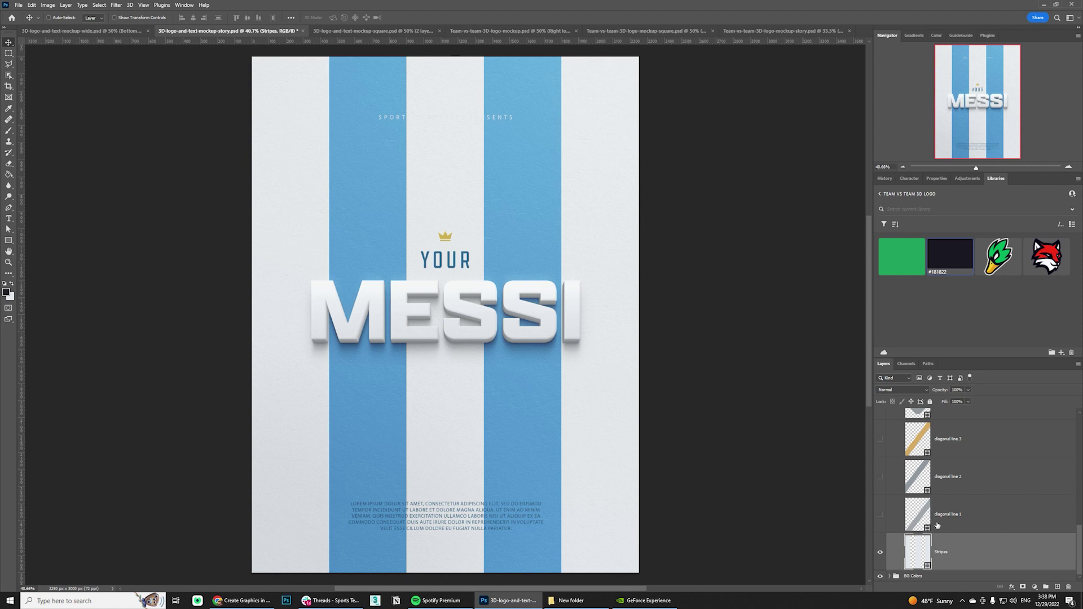
{"action": "scroll", "coordinate": [965, 559], "scroll_direction": "up", "scroll_amount": 3}
{"action": "left_click", "coordinate": [888, 489]}
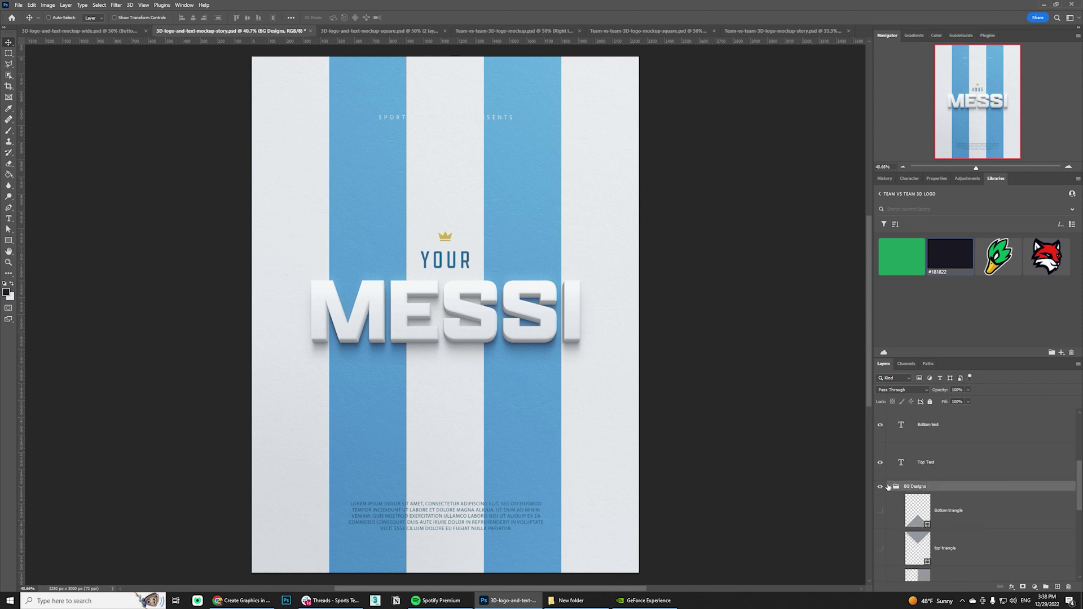
{"action": "left_click", "coordinate": [889, 486]}
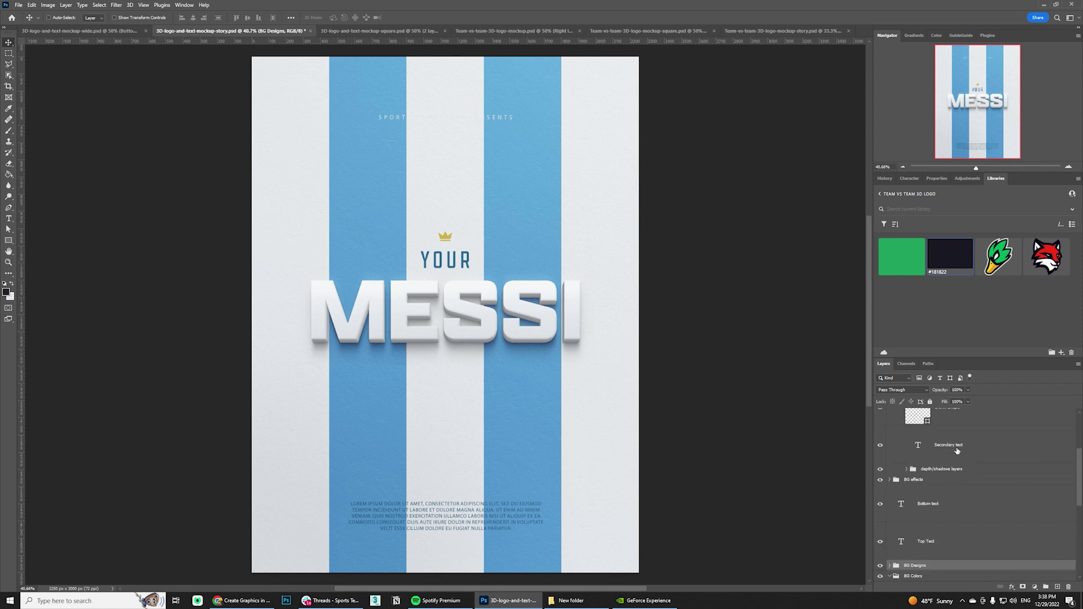
- Preview the poster with the Light Blue background colour layer hidden, and show that layer again
{"action": "scroll", "coordinate": [953, 480], "scroll_direction": "down", "scroll_amount": 5}
{"action": "left_click", "coordinate": [891, 498]}
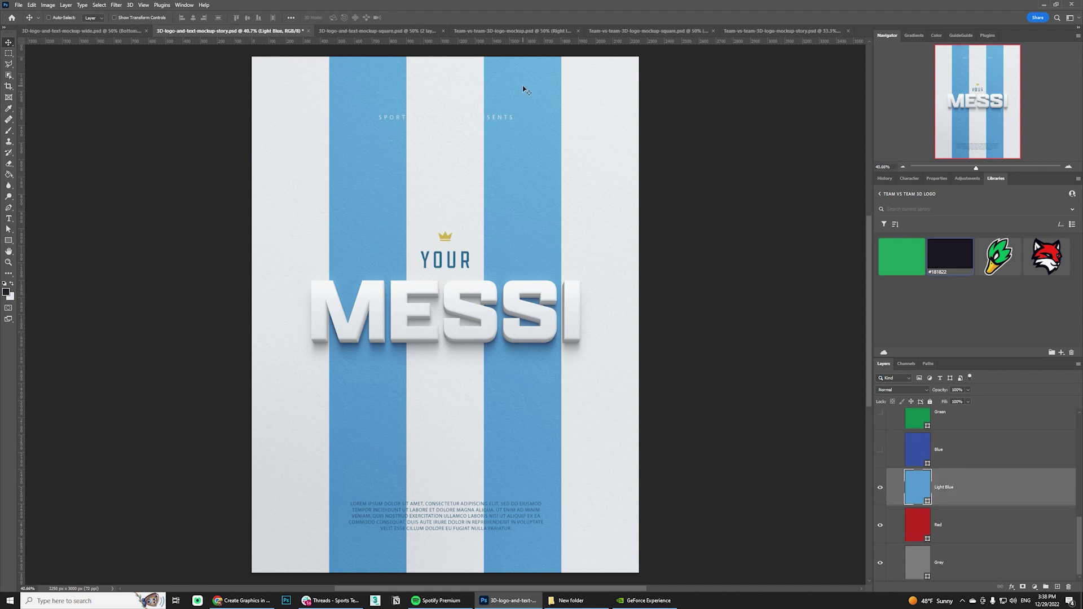
{"action": "left_click", "coordinate": [878, 496]}
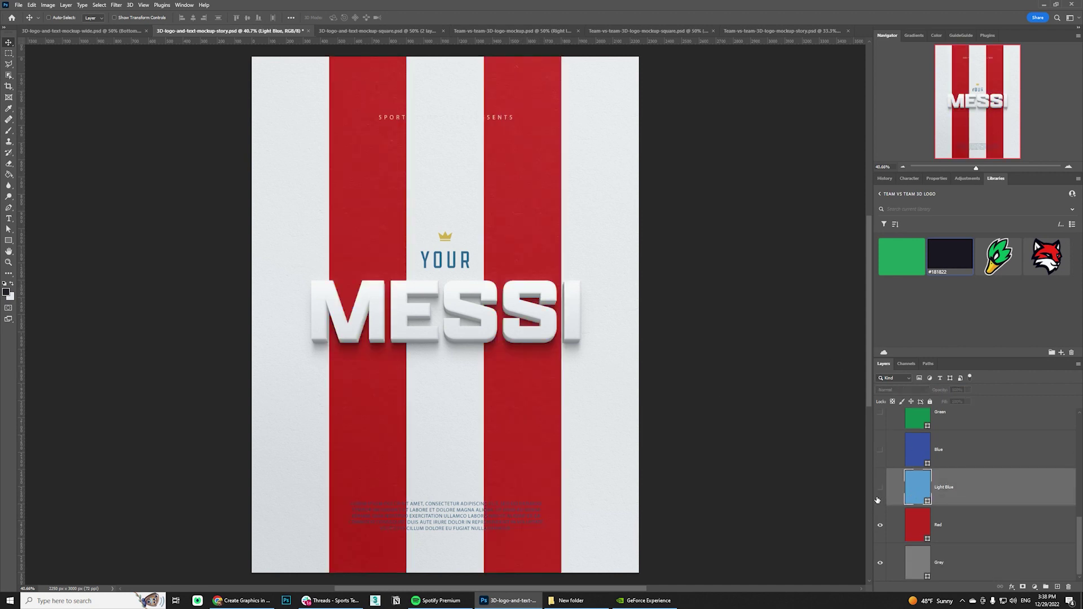
{"action": "left_click", "coordinate": [880, 487]}
- Preview the Blue background colour, try a greyish-blue fill on it, discard the change and hide Blue in favour of Light Blue
{"action": "left_click", "coordinate": [880, 450]}
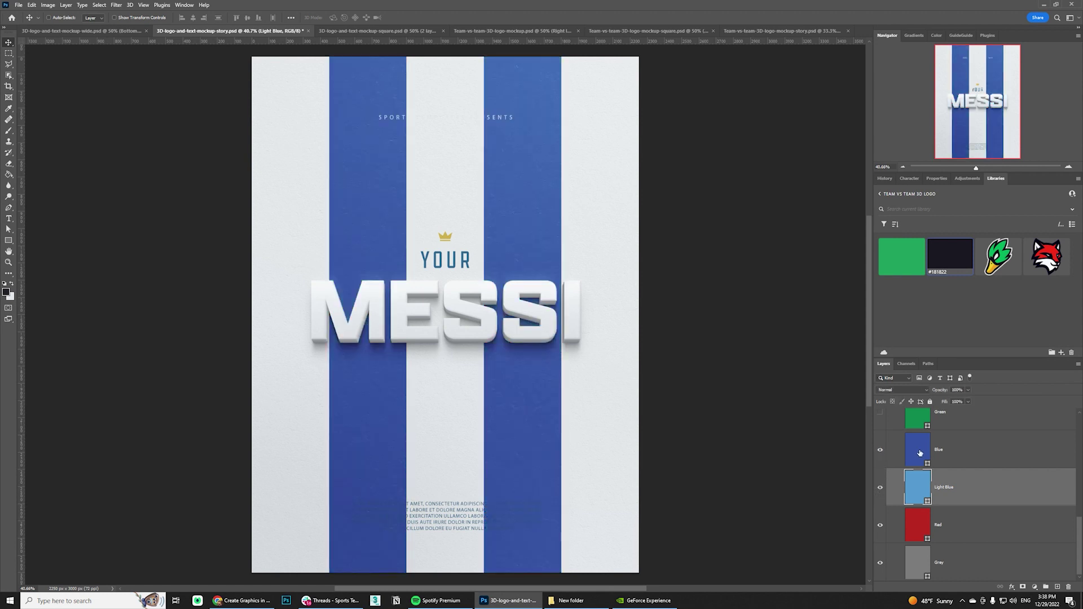
{"action": "left_click", "coordinate": [920, 452]}
{"action": "left_click", "coordinate": [761, 207]}
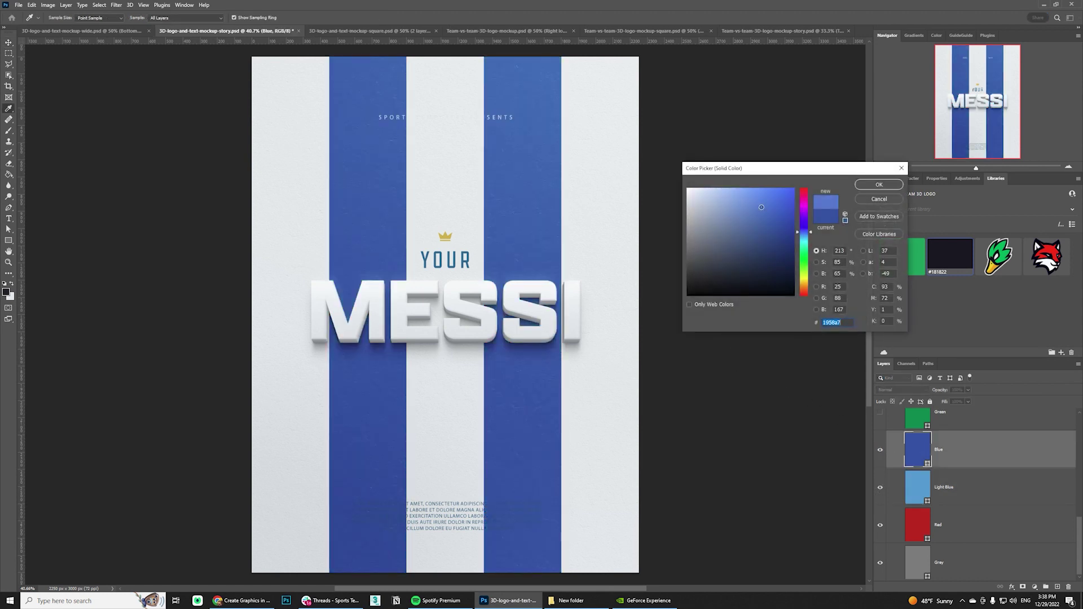
{"action": "left_click", "coordinate": [729, 205]}
{"action": "left_click", "coordinate": [719, 232]}
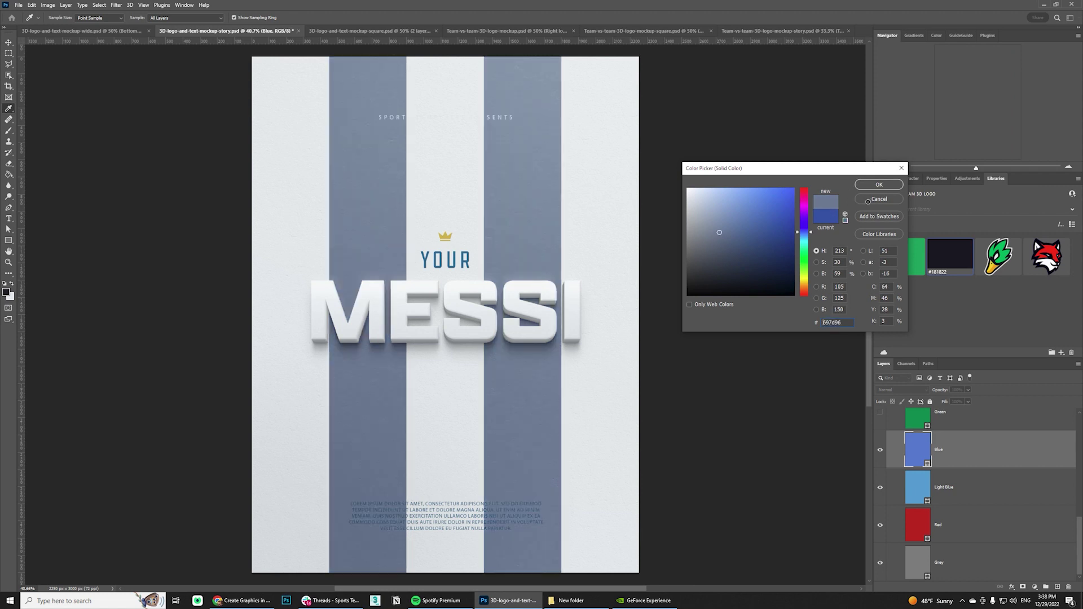
{"action": "left_click", "coordinate": [885, 198]}
{"action": "left_click", "coordinate": [880, 449]}
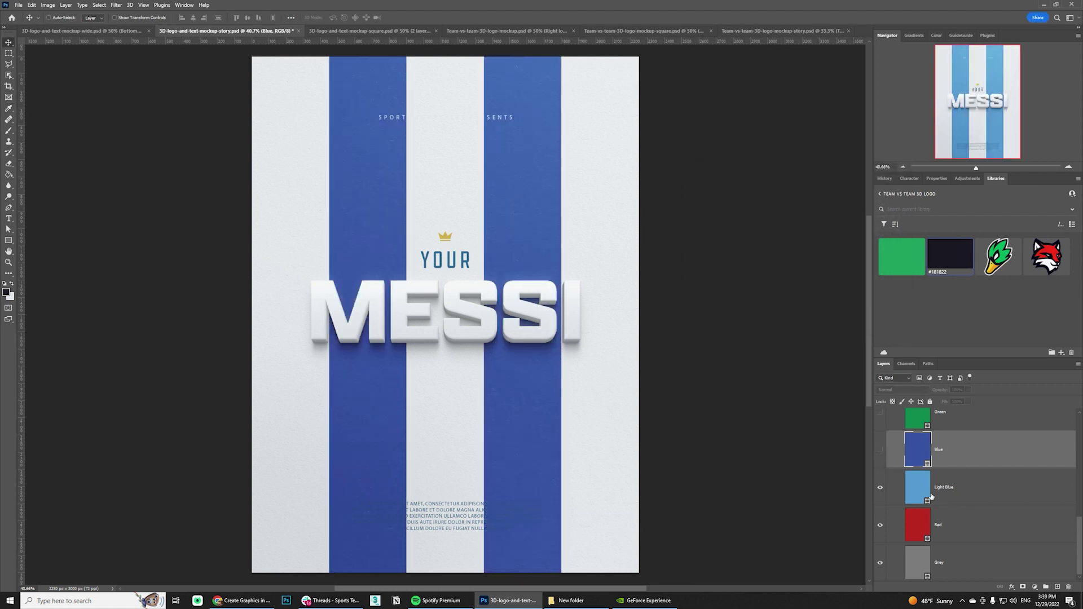
{"action": "left_click", "coordinate": [953, 485]}
- Collapse the BG Colors and 3D text groups to shorten the layer list
{"action": "scroll", "coordinate": [950, 485], "scroll_direction": "up", "scroll_amount": 3}
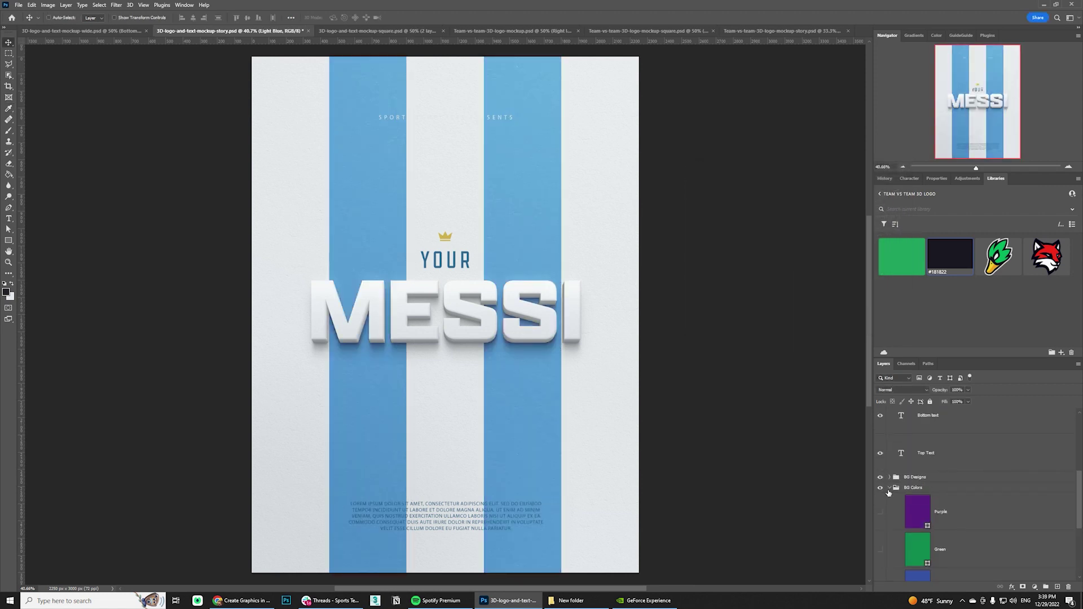
{"action": "left_click", "coordinate": [892, 487]}
{"action": "scroll", "coordinate": [897, 511], "scroll_direction": "up", "scroll_amount": 3}
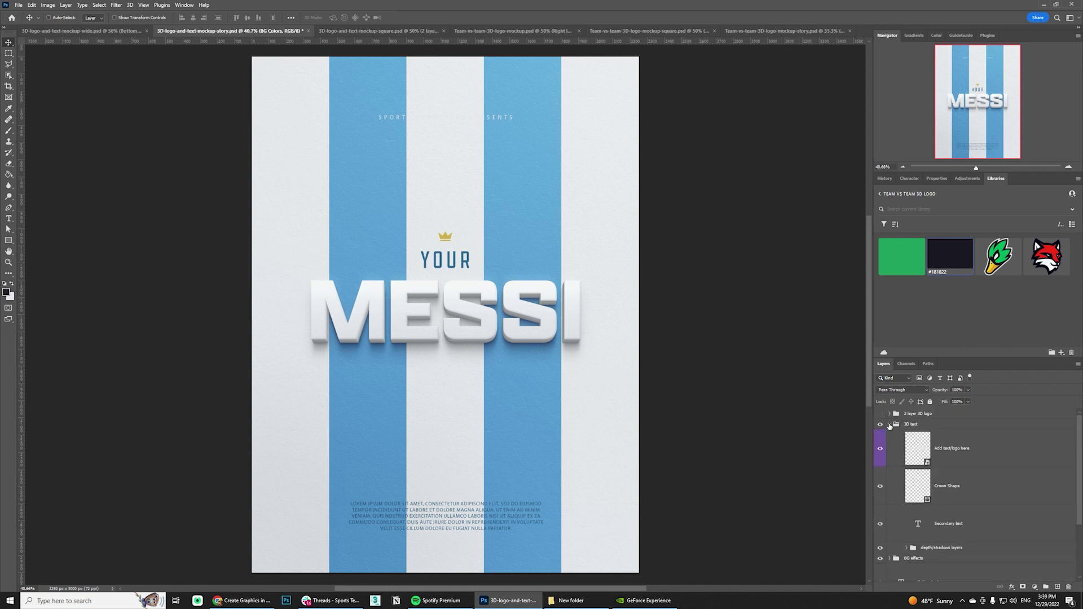
{"action": "left_click", "coordinate": [909, 530]}
- Toggle the Top Text and Bottom text layers off and on to show which poster wording each one controls
{"action": "left_click", "coordinate": [932, 508]}
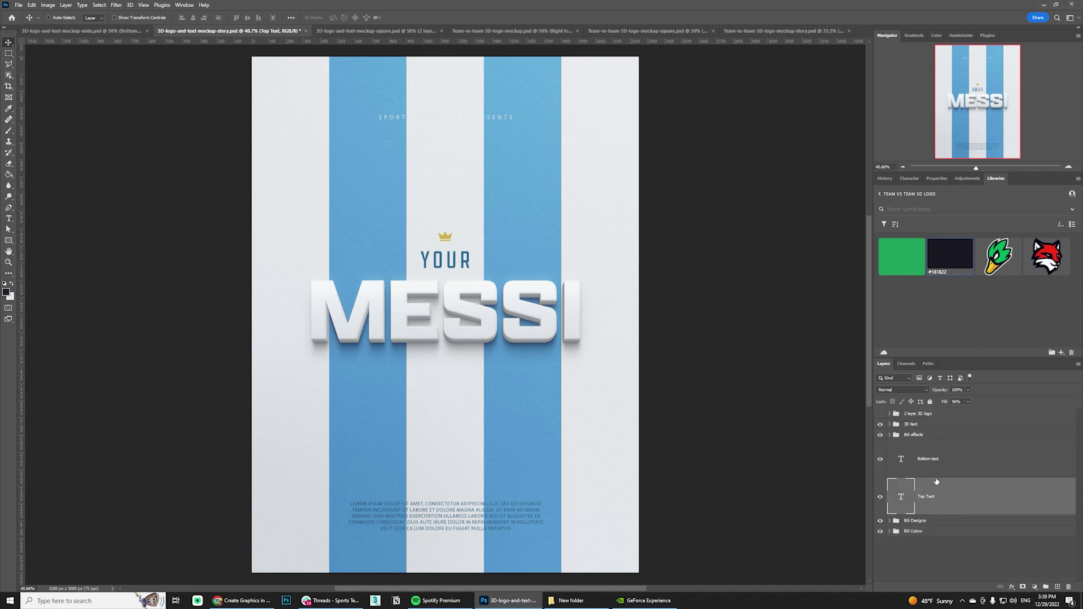
{"action": "left_click", "coordinate": [930, 460]}
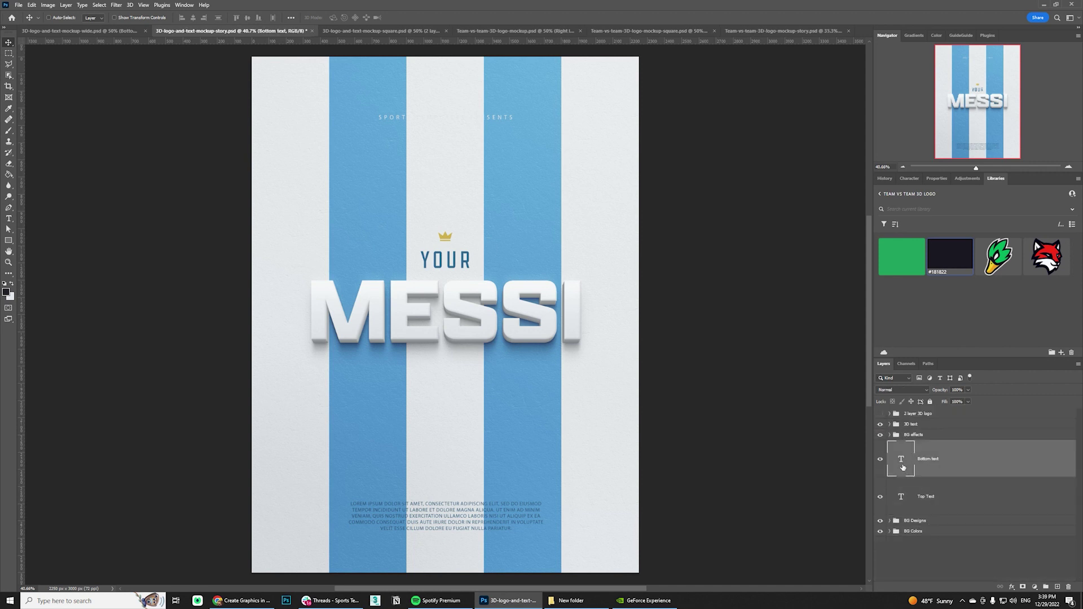
{"action": "left_click", "coordinate": [925, 497]}
{"action": "left_click", "coordinate": [881, 498]}
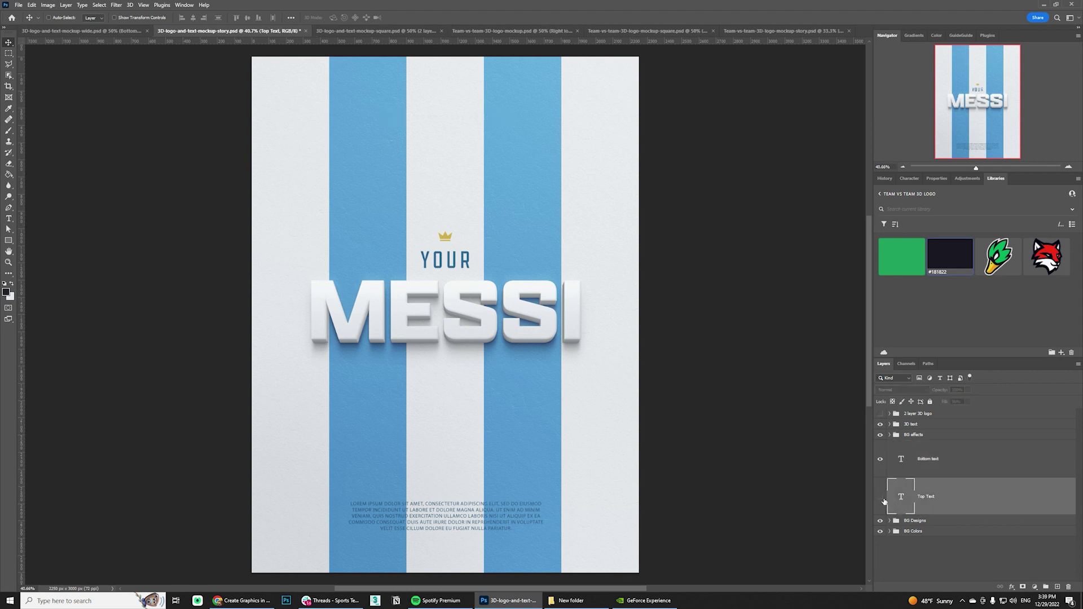
{"action": "left_click", "coordinate": [880, 498]}
{"action": "left_click", "coordinate": [947, 459]}
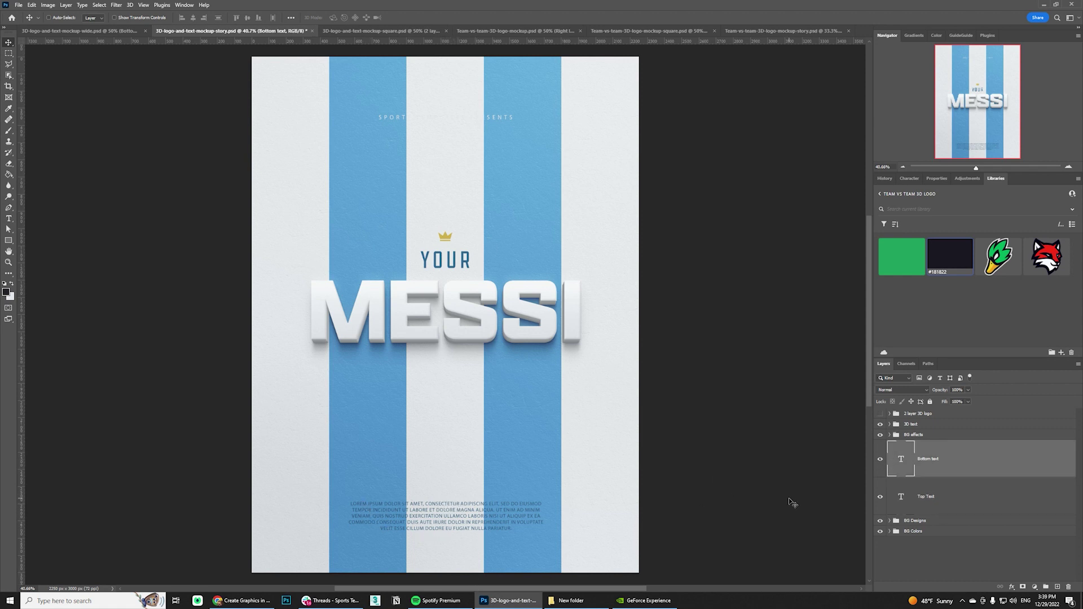
{"action": "left_click", "coordinate": [880, 459]}
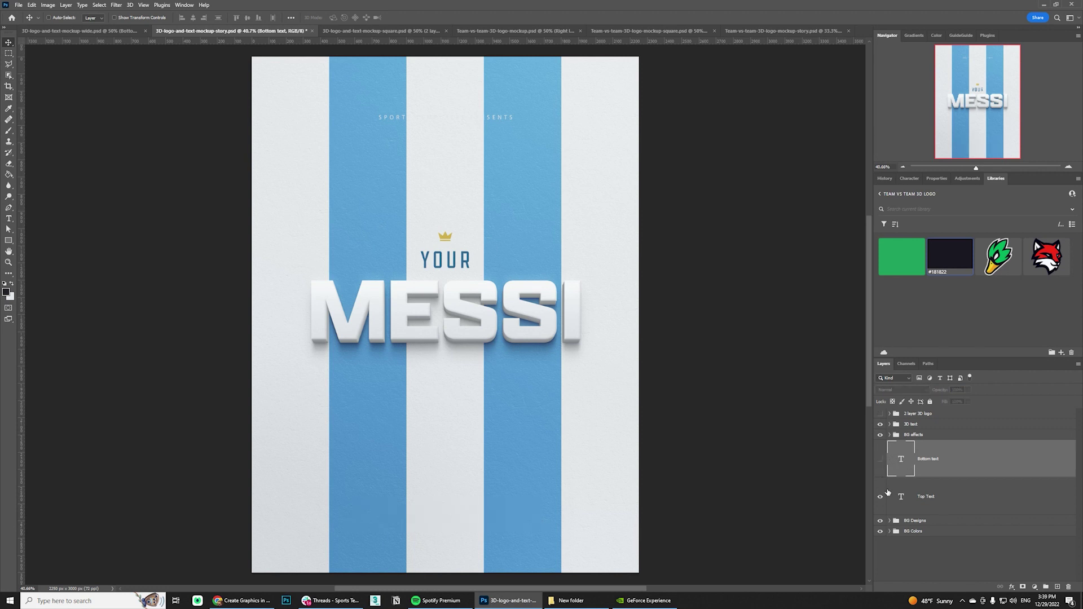
{"action": "left_click", "coordinate": [880, 459]}
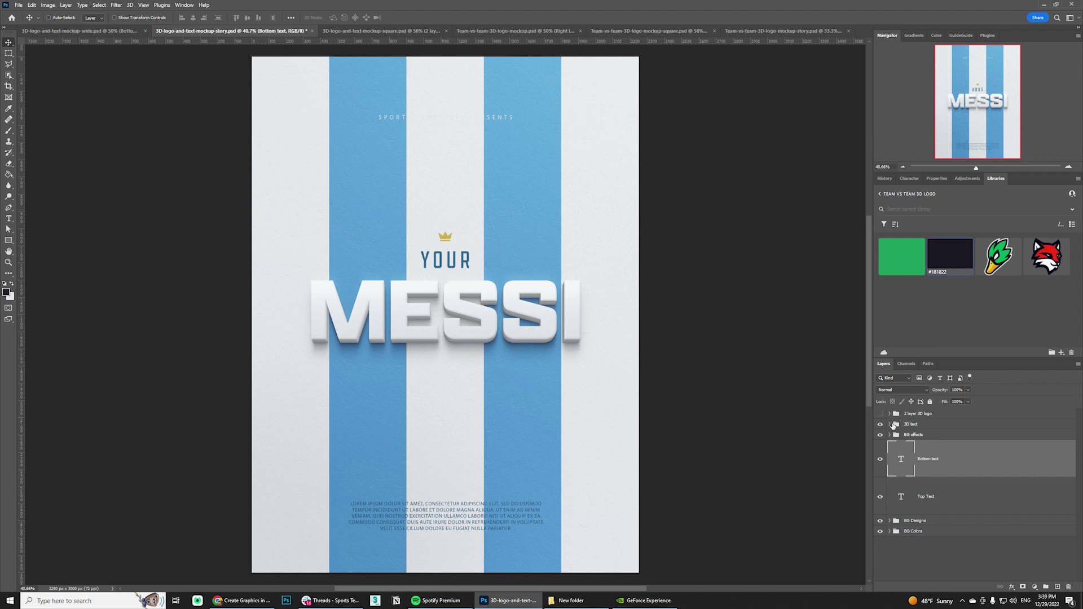
- Replace the Secondary text wording in the 3D text group with LIONEL
{"action": "left_click", "coordinate": [891, 426]}
{"action": "left_click", "coordinate": [889, 424]}
{"action": "scroll", "coordinate": [949, 459], "scroll_direction": "down", "scroll_amount": 1}
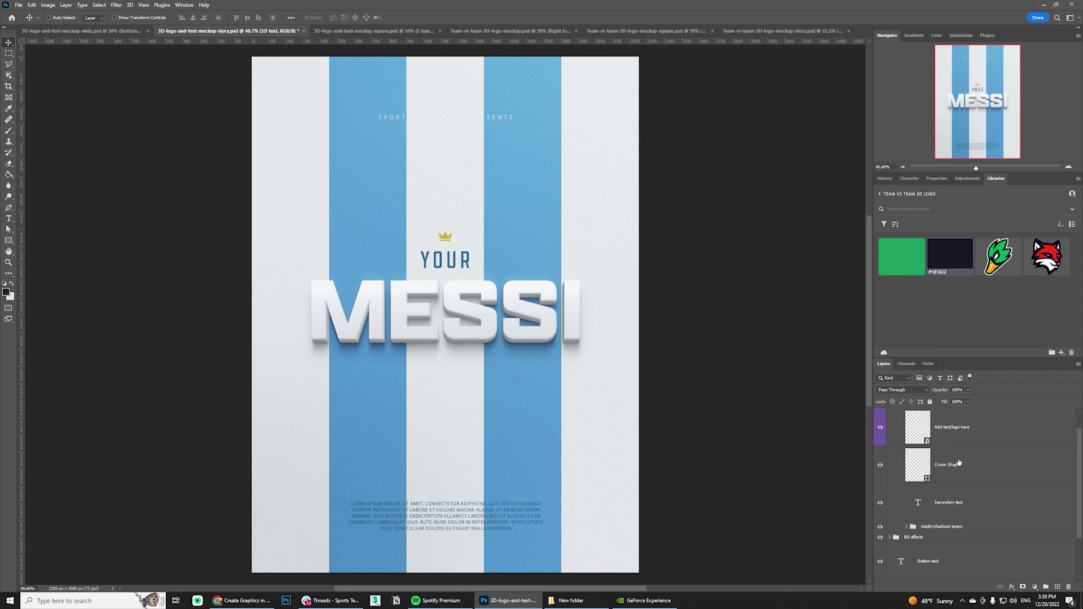
{"action": "left_click", "coordinate": [960, 463]}
{"action": "left_click", "coordinate": [953, 503]}
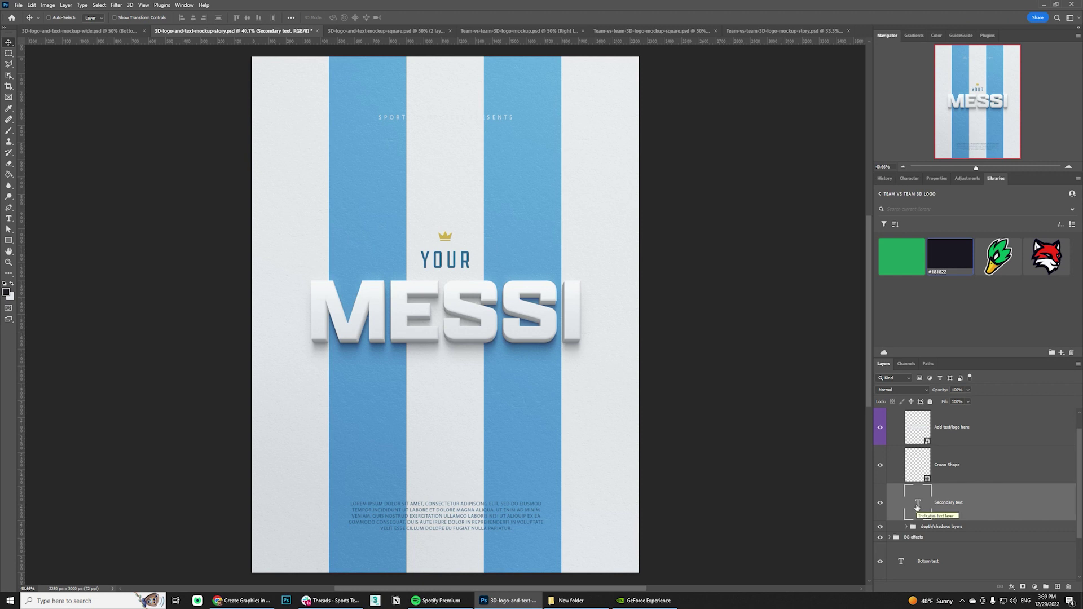
{"action": "double_click", "coordinate": [917, 504]}
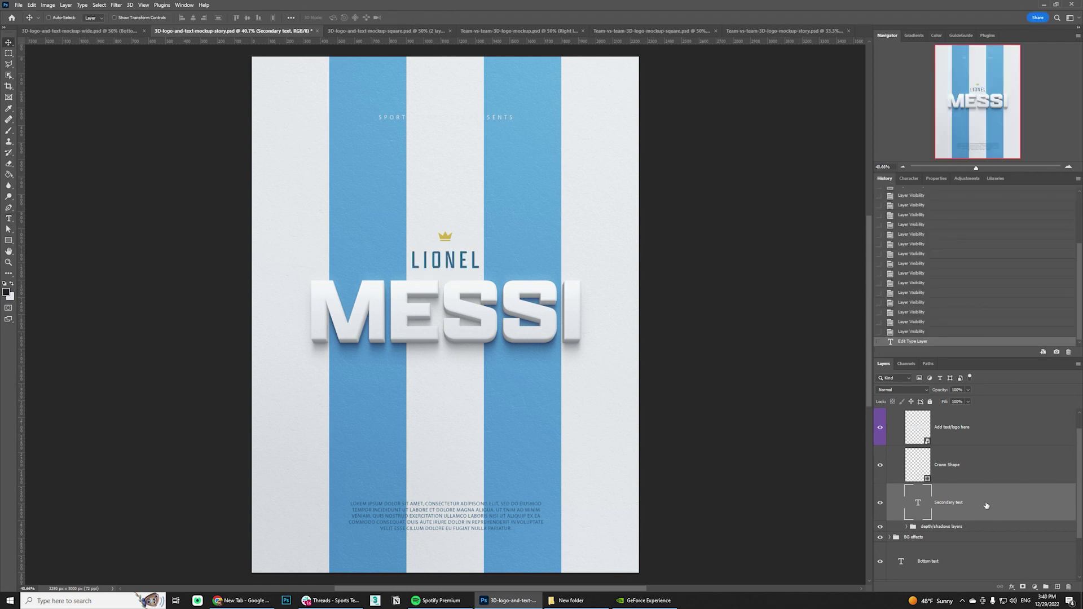
- Preview the poster without the Crown Shape, show the crown again and collapse the 3D text group
{"action": "left_click", "coordinate": [947, 464]}
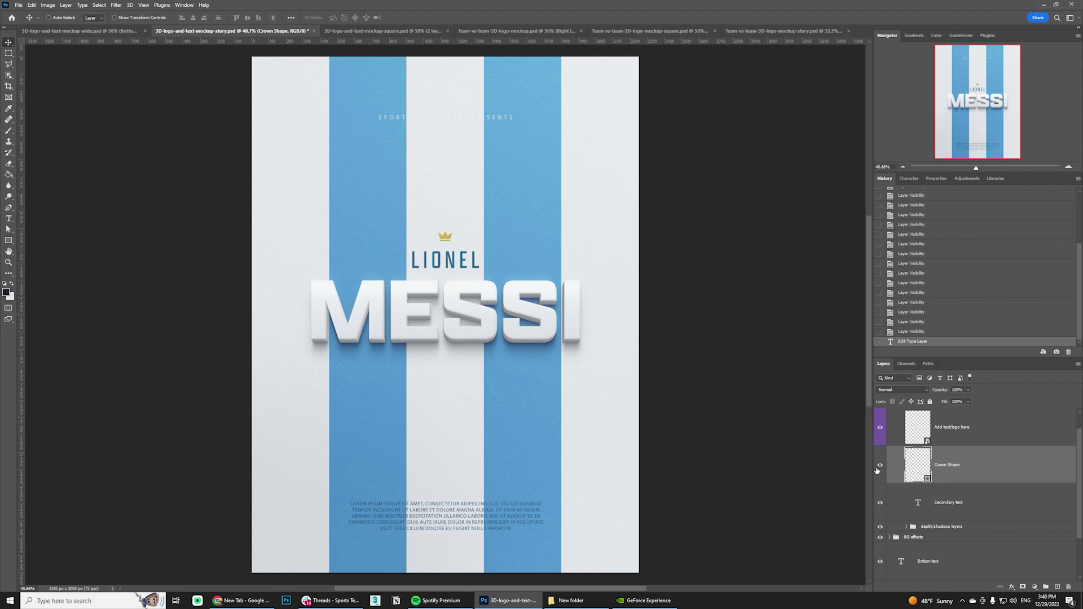
{"action": "left_click", "coordinate": [880, 465]}
{"action": "left_click", "coordinate": [880, 465]}
{"action": "scroll", "coordinate": [935, 490], "scroll_direction": "up", "scroll_amount": 1}
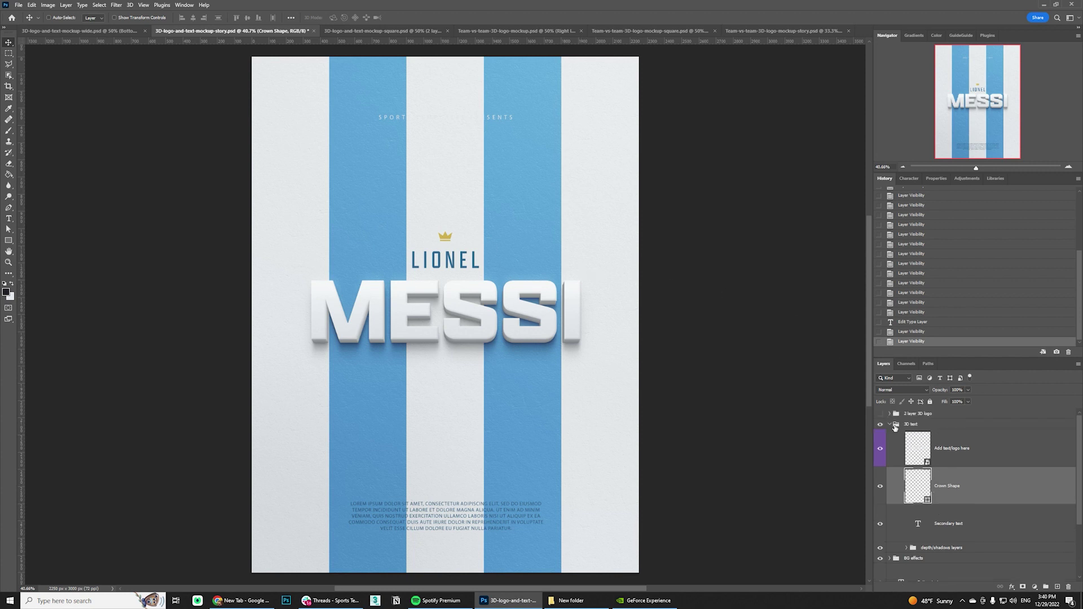
{"action": "left_click", "coordinate": [892, 427]}
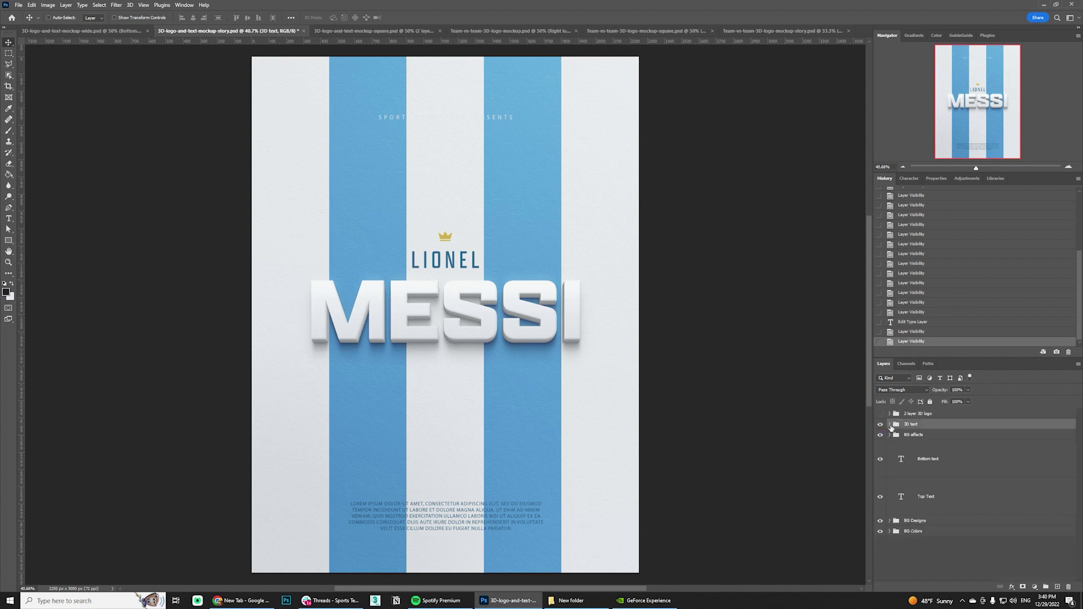
- Expand the depth/shadows layers group inside the 3D text group to reach its texture, highlights and depth layers
{"action": "left_click", "coordinate": [891, 427]}
{"action": "scroll", "coordinate": [960, 521], "scroll_direction": "down", "scroll_amount": 1}
{"action": "left_click", "coordinate": [952, 518]}
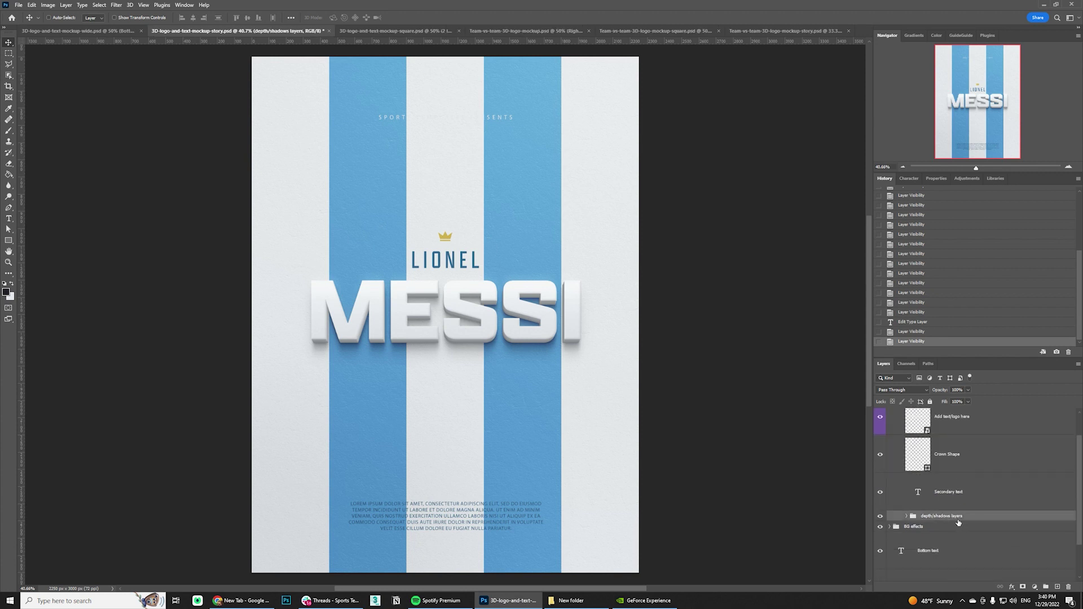
{"action": "left_click", "coordinate": [907, 517]}
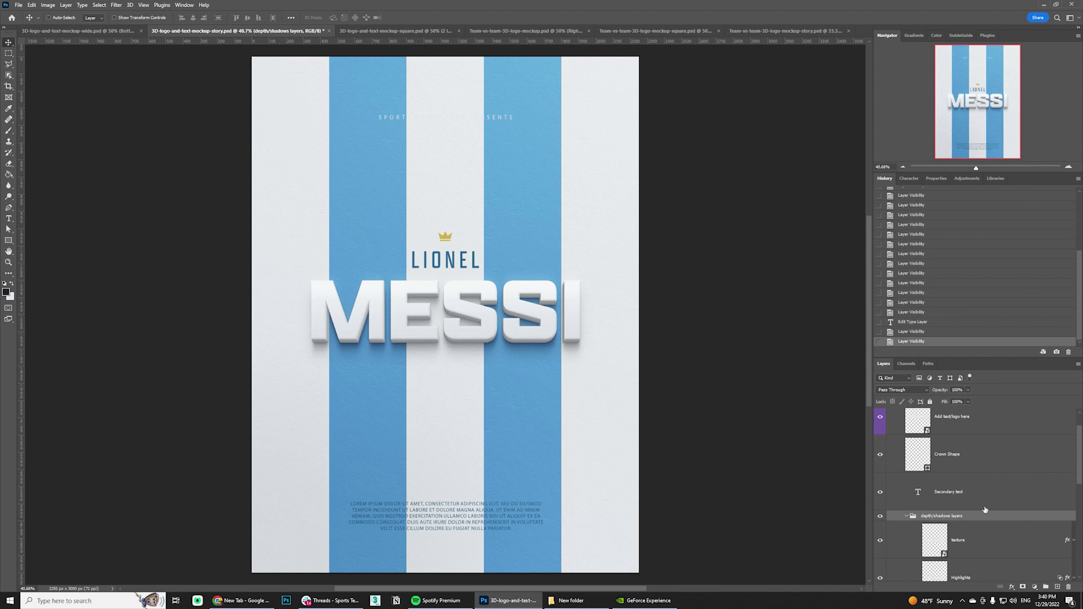
{"action": "scroll", "coordinate": [983, 513], "scroll_direction": "down", "scroll_amount": 1}
{"action": "scroll", "coordinate": [984, 512], "scroll_direction": "down", "scroll_amount": 1}
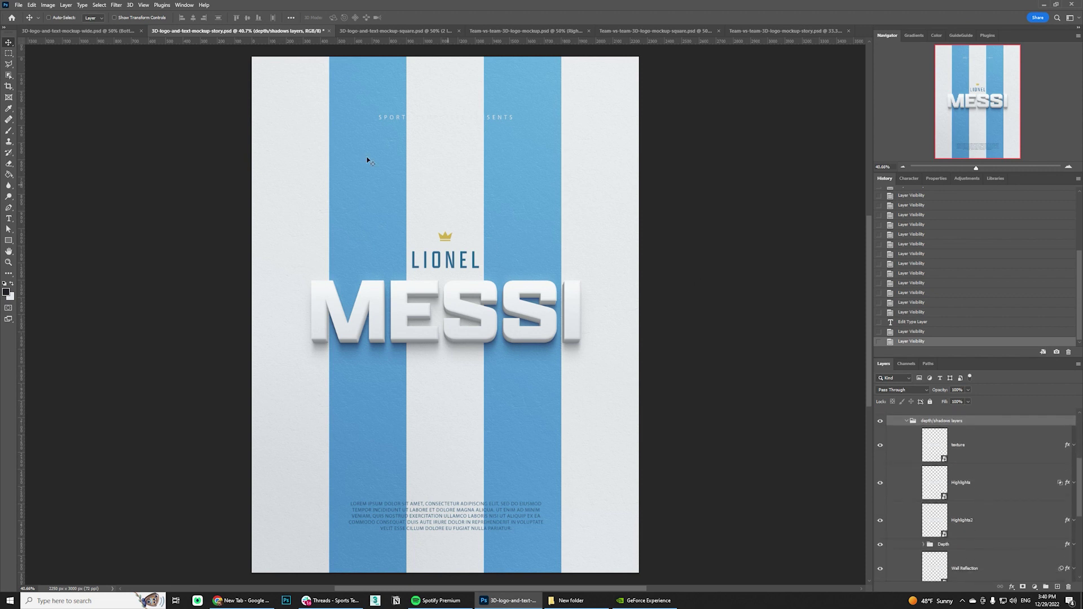
- Inspect the LIONEL MESSI 3D text at 100% zoom, centred in the view, alongside its depth and shadow layers
{"action": "left_click", "coordinate": [144, 5]}
{"action": "left_click", "coordinate": [169, 109]}
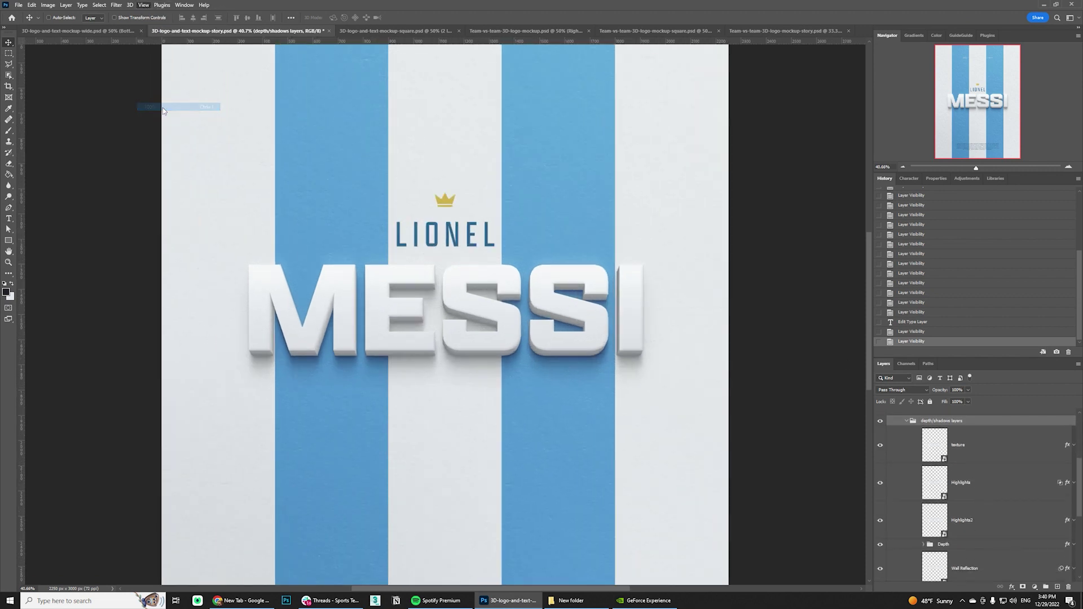
{"action": "left_click_drag", "start_coordinate": [975, 89], "coordinate": [978, 88]}
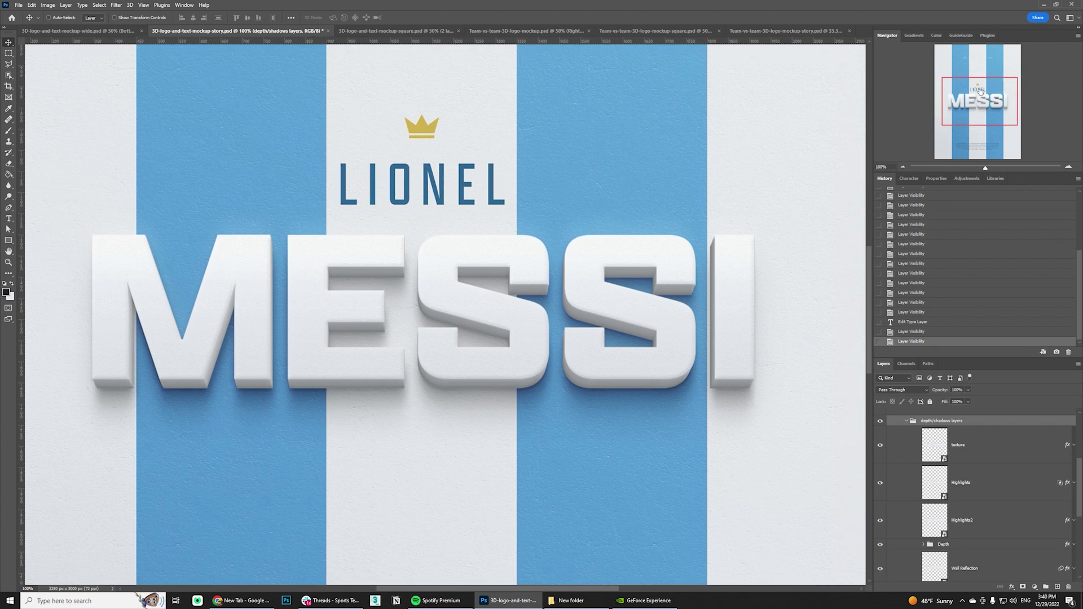
{"action": "scroll", "coordinate": [984, 471], "scroll_direction": "down", "scroll_amount": 1}
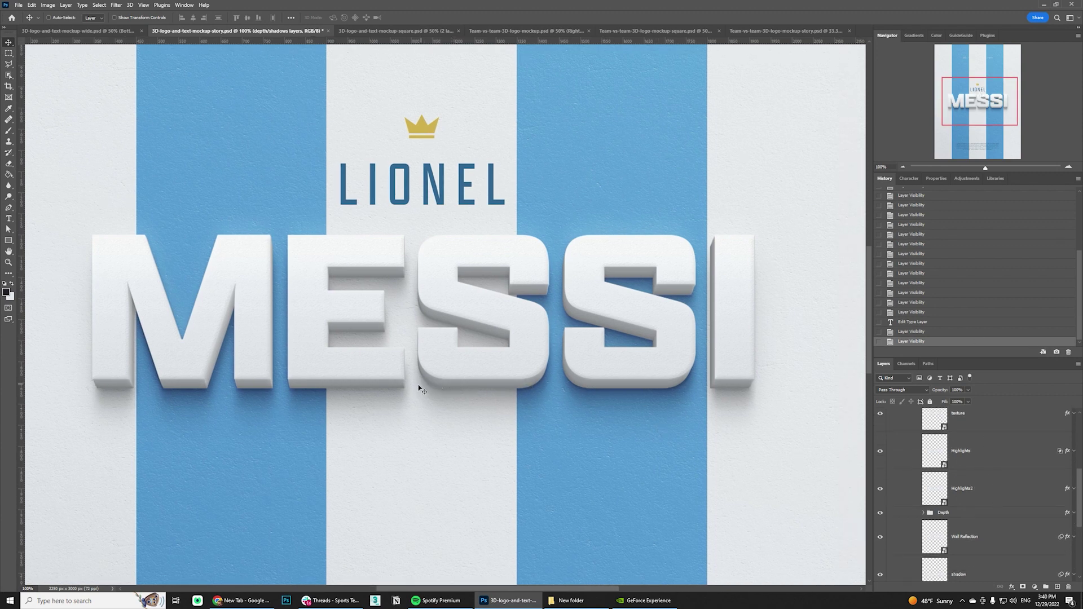
- Open the Color Overlay settings of the Depth group, keep the dialog clear of the text, and bring up the overlay's colour choice
{"action": "left_click", "coordinate": [988, 513]}
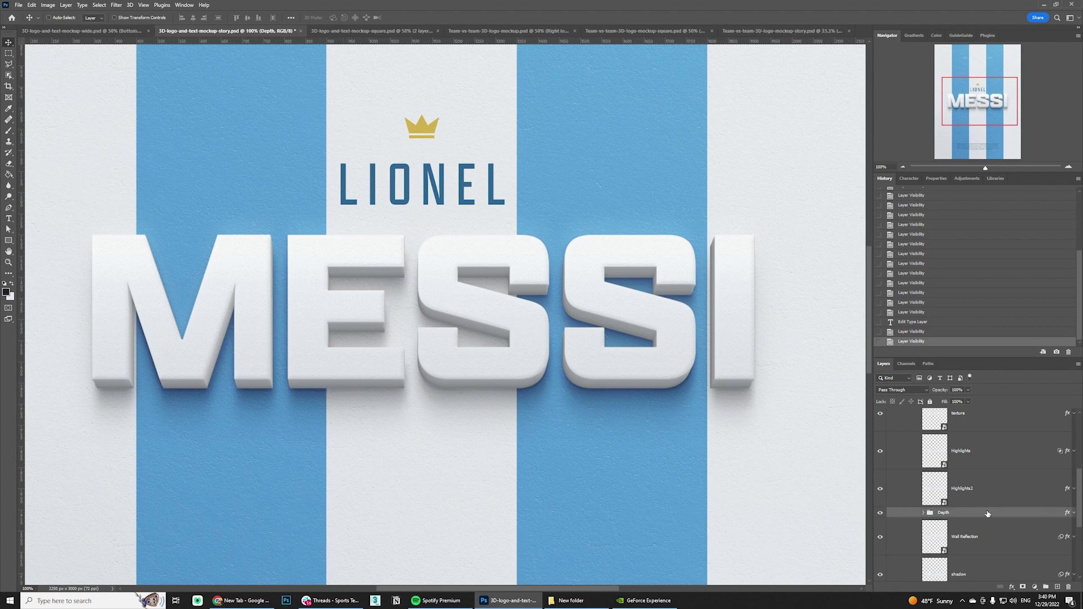
{"action": "double_click", "coordinate": [988, 514]}
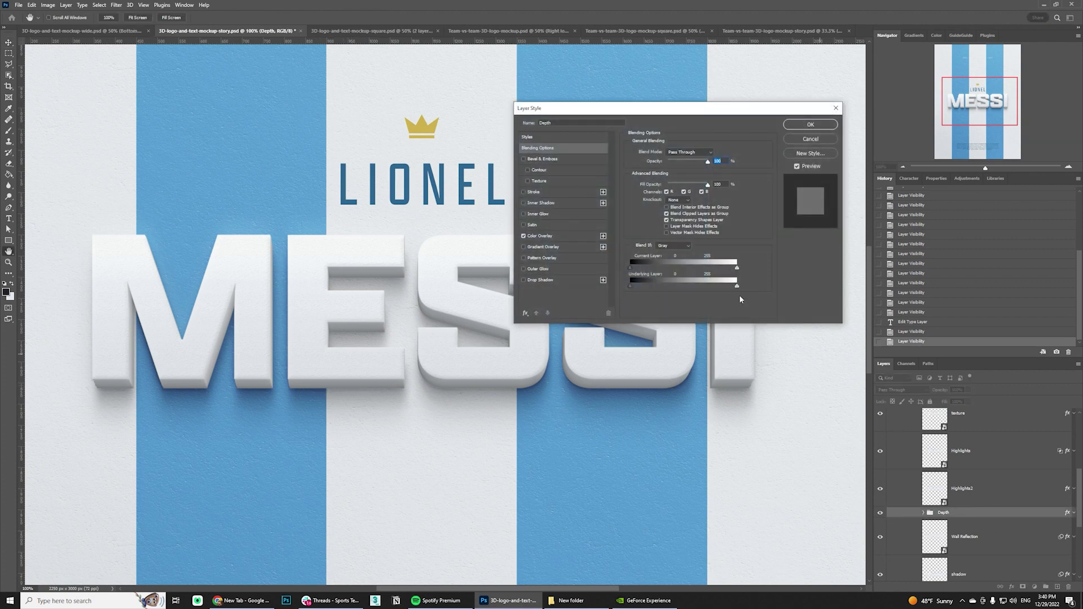
{"action": "left_click", "coordinate": [550, 236]}
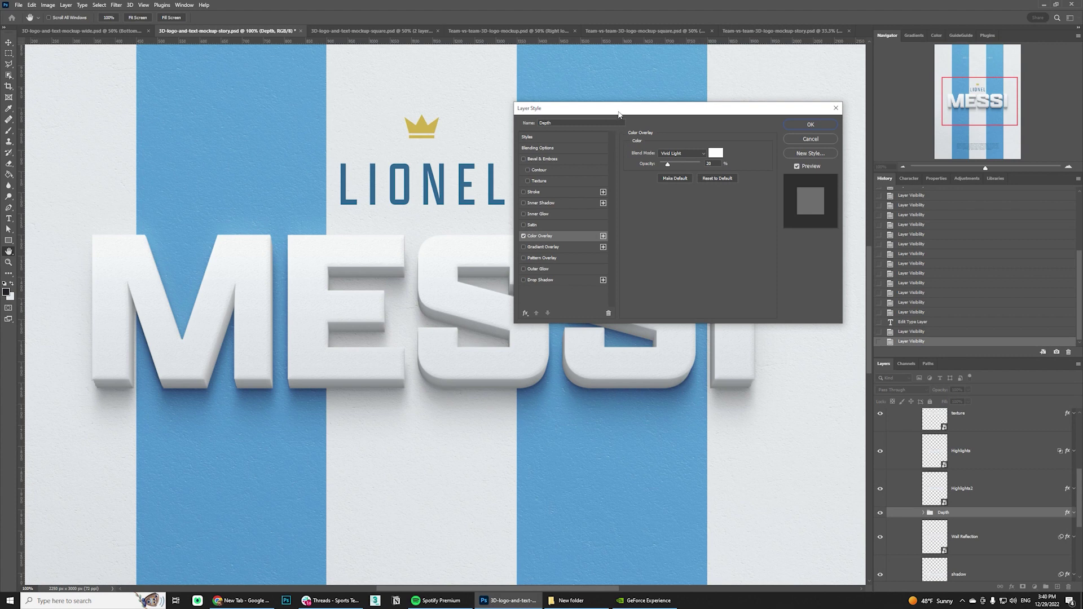
{"action": "left_click_drag", "start_coordinate": [622, 112], "coordinate": [798, 107]}
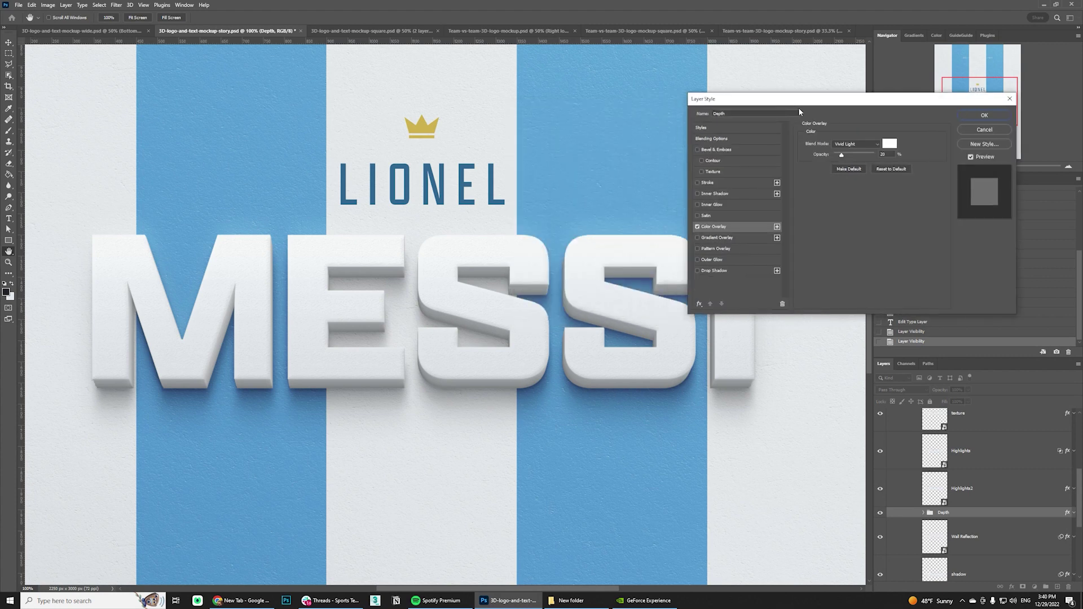
{"action": "left_click", "coordinate": [891, 145]}
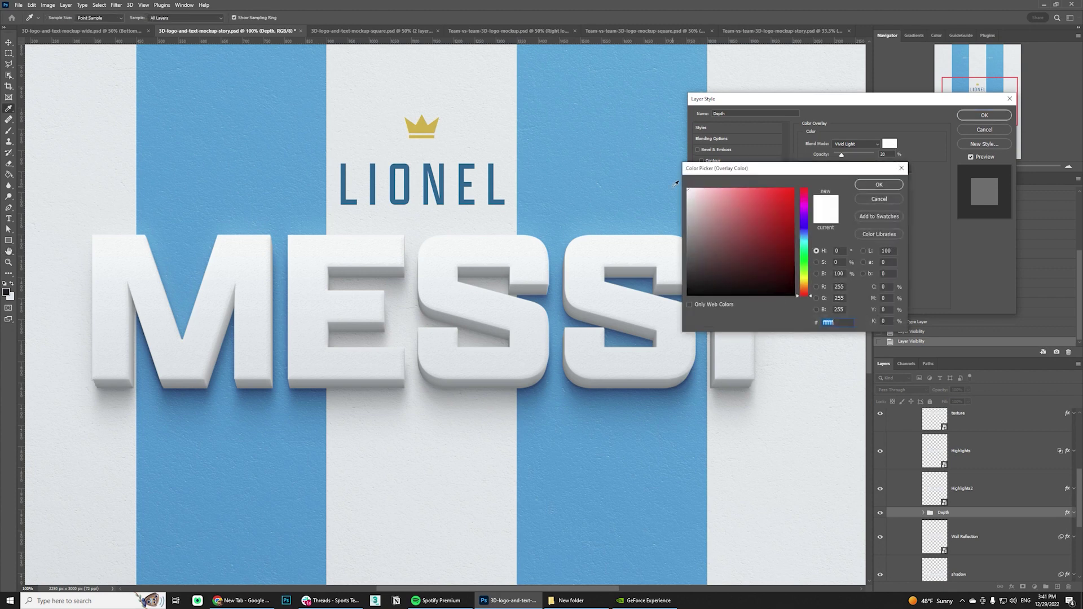
- Try blue overlay colours on the Depth group, ending with bright blue 2bb8ff at a slightly lower opacity, and discard the style changes
{"action": "left_click", "coordinate": [643, 188]}
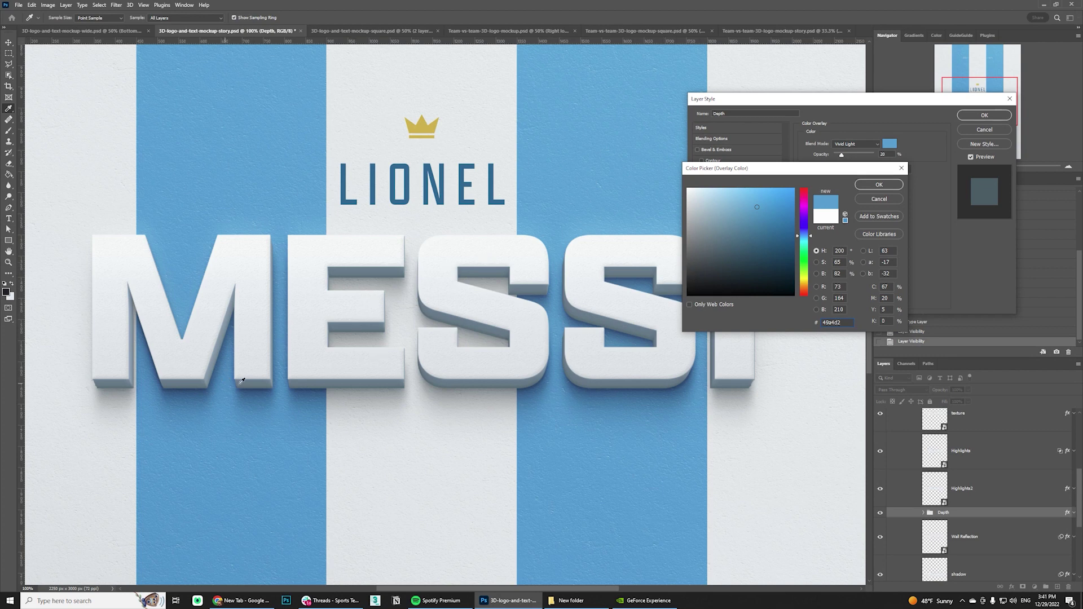
{"action": "left_click", "coordinate": [732, 194]}
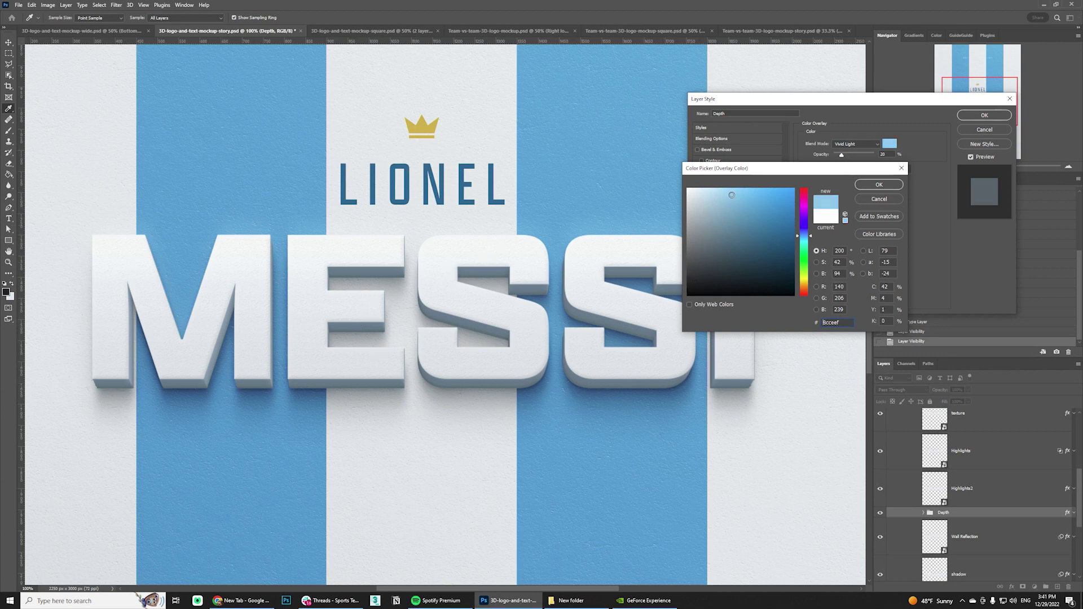
{"action": "left_click", "coordinate": [716, 191]}
{"action": "left_click_drag", "start_coordinate": [716, 191], "coordinate": [763, 203]}
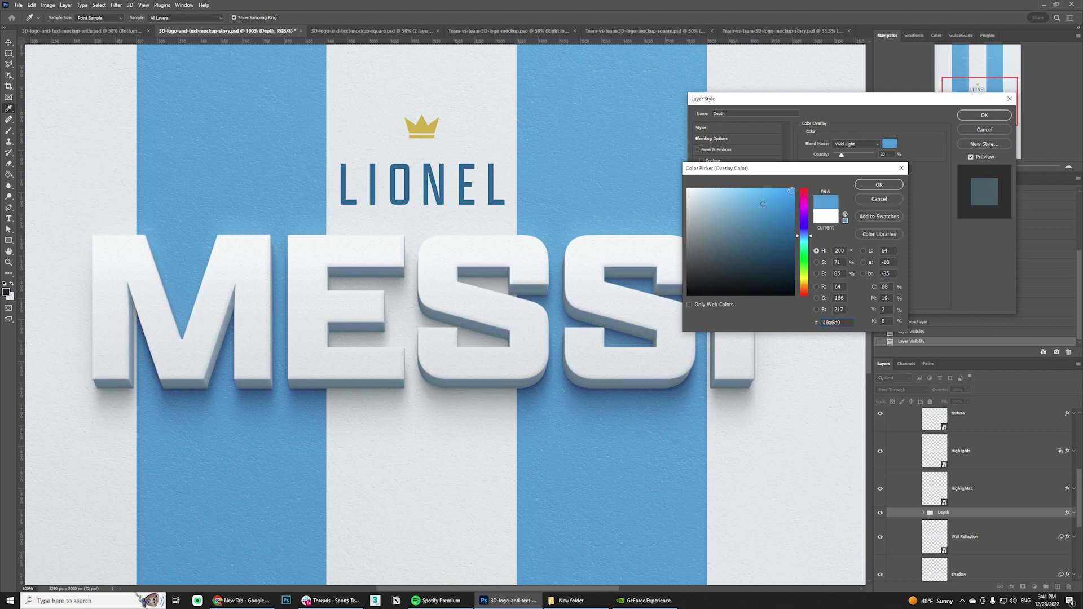
{"action": "left_click", "coordinate": [776, 187]}
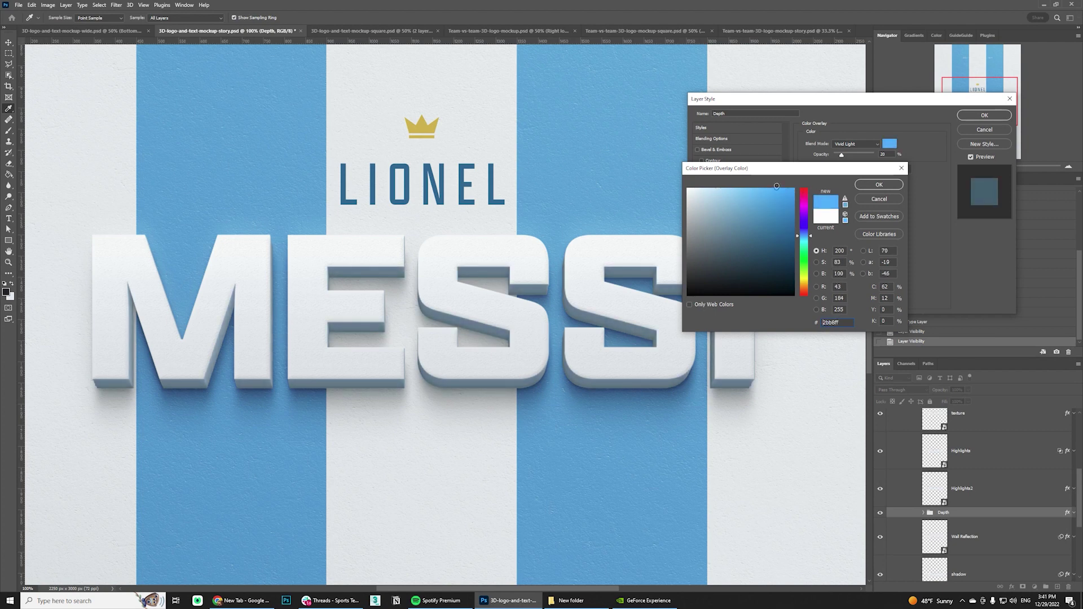
{"action": "left_click", "coordinate": [868, 185]}
{"action": "mouse_move", "coordinate": [841, 154]}
{"action": "left_mouse_down"}
{"action": "mouse_move", "coordinate": [831, 155]}
{"action": "mouse_move", "coordinate": [841, 156]}
{"action": "left_mouse_up"}
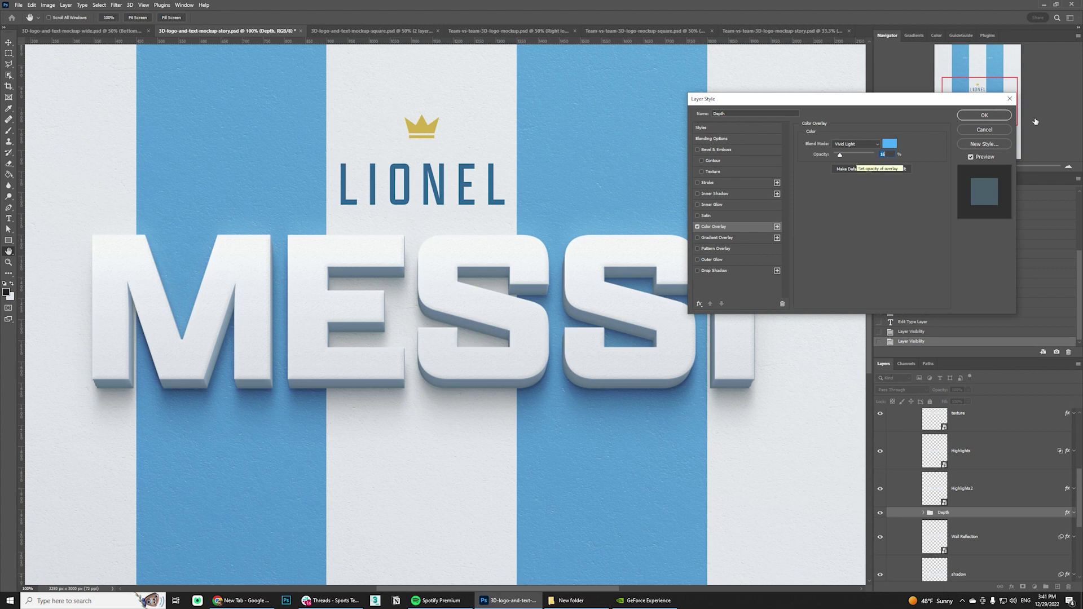
{"action": "left_click", "coordinate": [986, 130]}
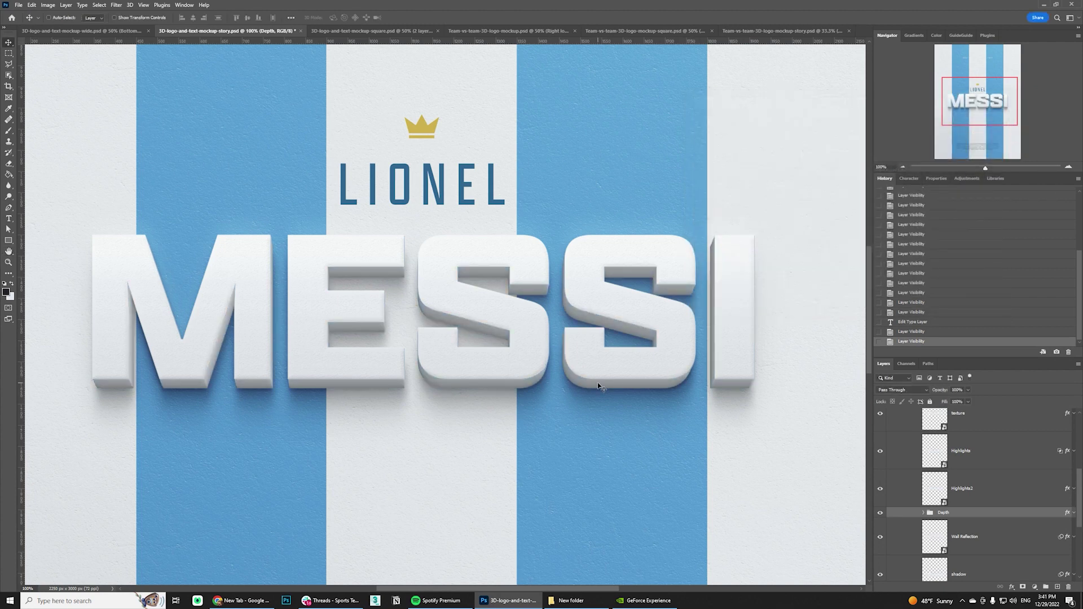
- Select the Wall Reflection layer and compare the glow around the MESSI text with the layer hidden and shown
{"action": "scroll", "coordinate": [1000, 500], "scroll_direction": "down", "scroll_amount": 1}
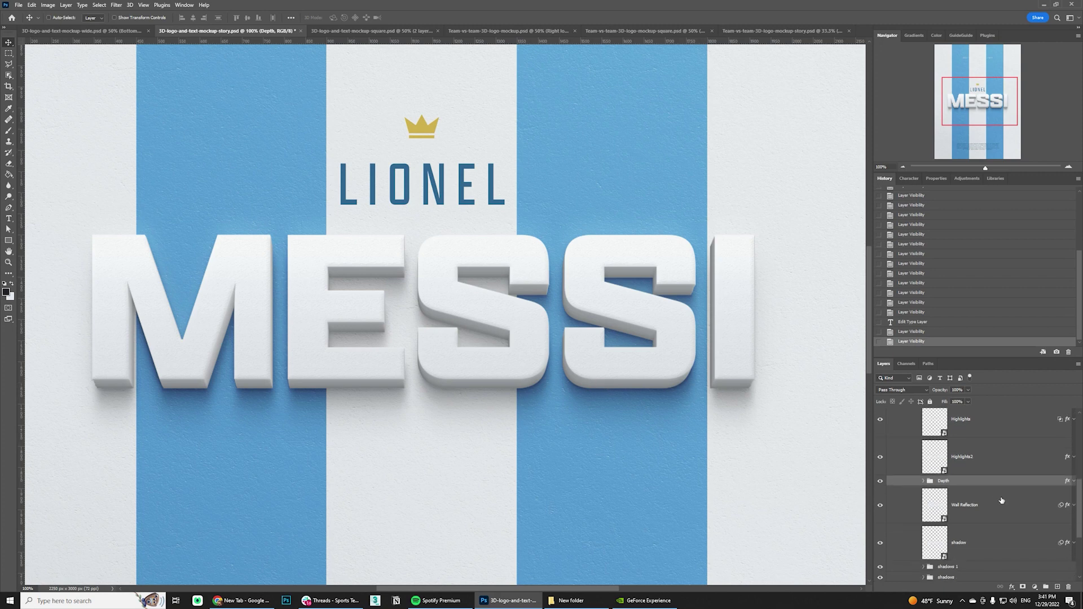
{"action": "left_click", "coordinate": [1003, 502]}
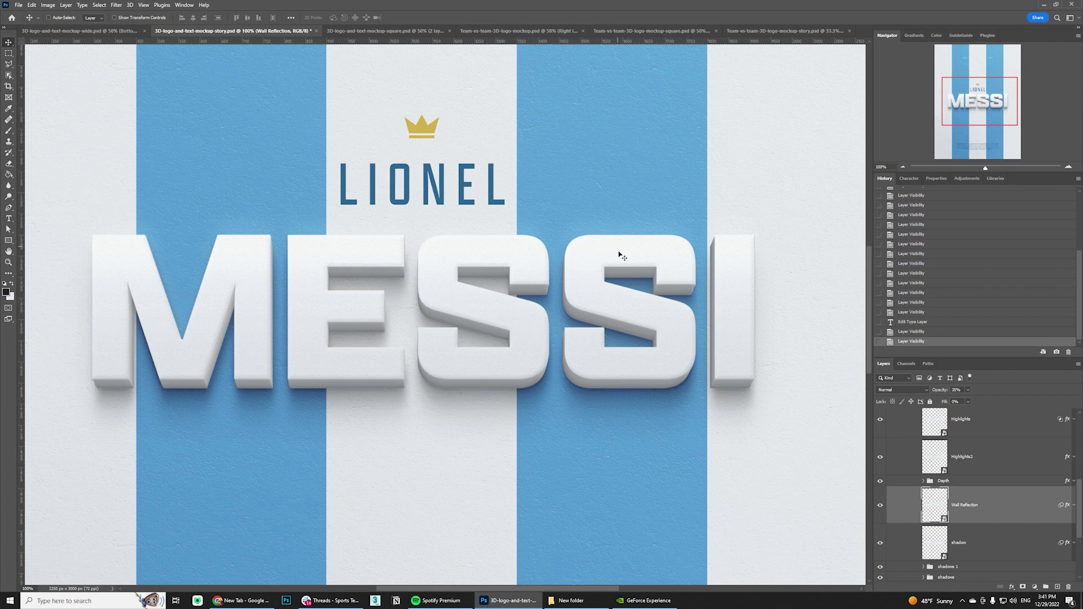
{"action": "scroll", "coordinate": [567, 309], "scroll_direction": "up", "scroll_amount": 1}
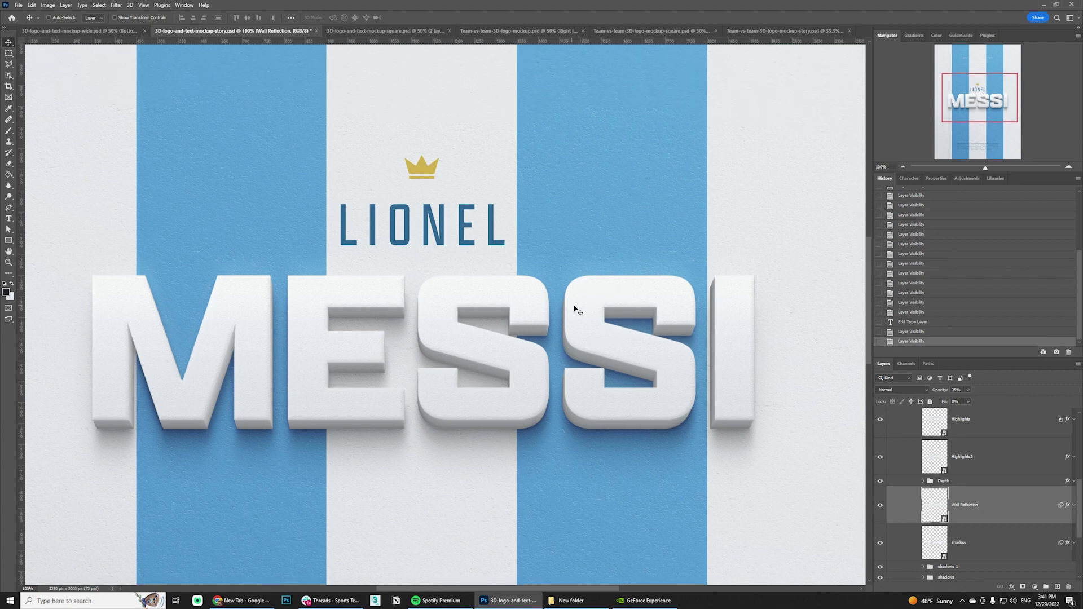
{"action": "scroll", "coordinate": [592, 307], "scroll_direction": "up", "scroll_amount": 1}
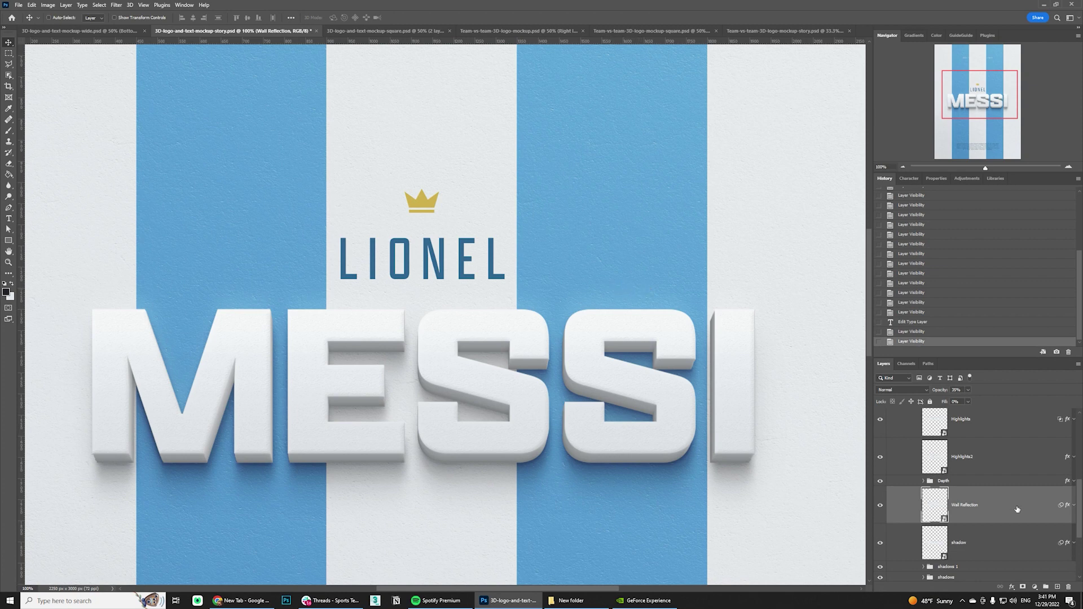
{"action": "left_click", "coordinate": [880, 506]}
{"action": "left_click", "coordinate": [880, 505]}
- Try the Wall Reflection layer at 100% opacity and restore its original opacity
{"action": "left_click_drag", "start_coordinate": [967, 393], "coordinate": [976, 399]}
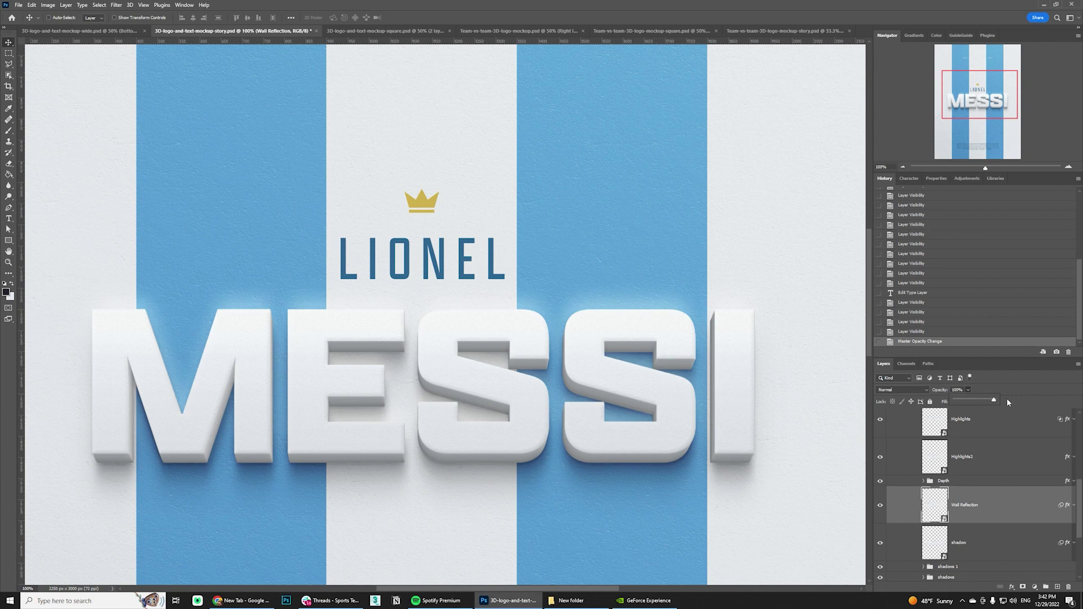
{"action": "left_click_drag", "start_coordinate": [966, 402], "coordinate": [970, 401]}
{"action": "left_click", "coordinate": [965, 510]}
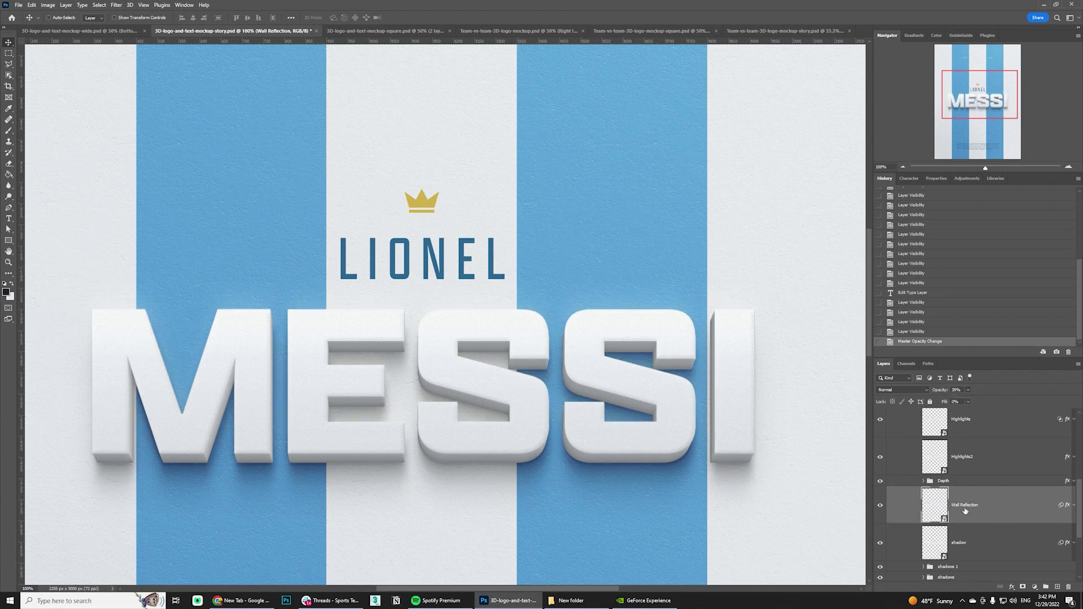
- Examine the shadows 1 and shadows groups below the Wall Reflection layer, ending with shadows 1 selected
{"action": "scroll", "coordinate": [1004, 497], "scroll_direction": "up", "scroll_amount": 1}
{"action": "scroll", "coordinate": [1004, 496], "scroll_direction": "down", "scroll_amount": 2}
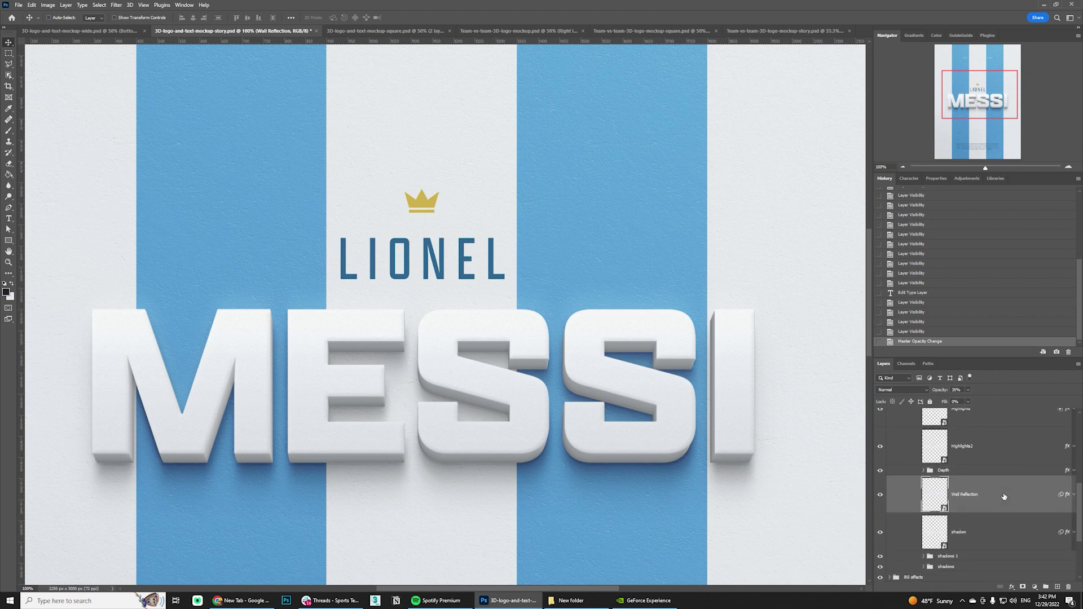
{"action": "left_click", "coordinate": [942, 528]}
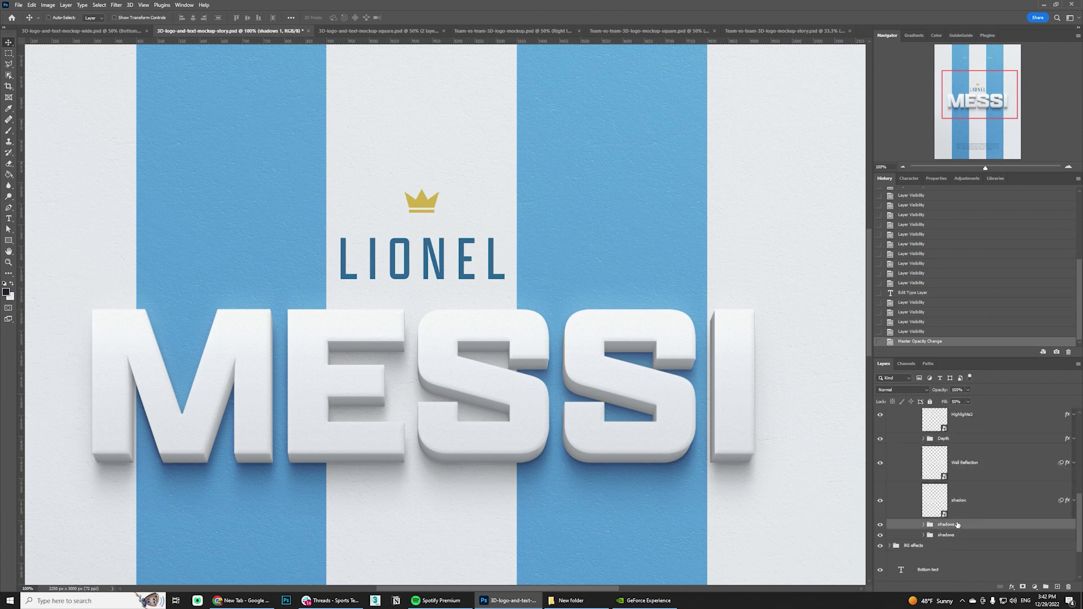
{"action": "left_click", "coordinate": [949, 537]}
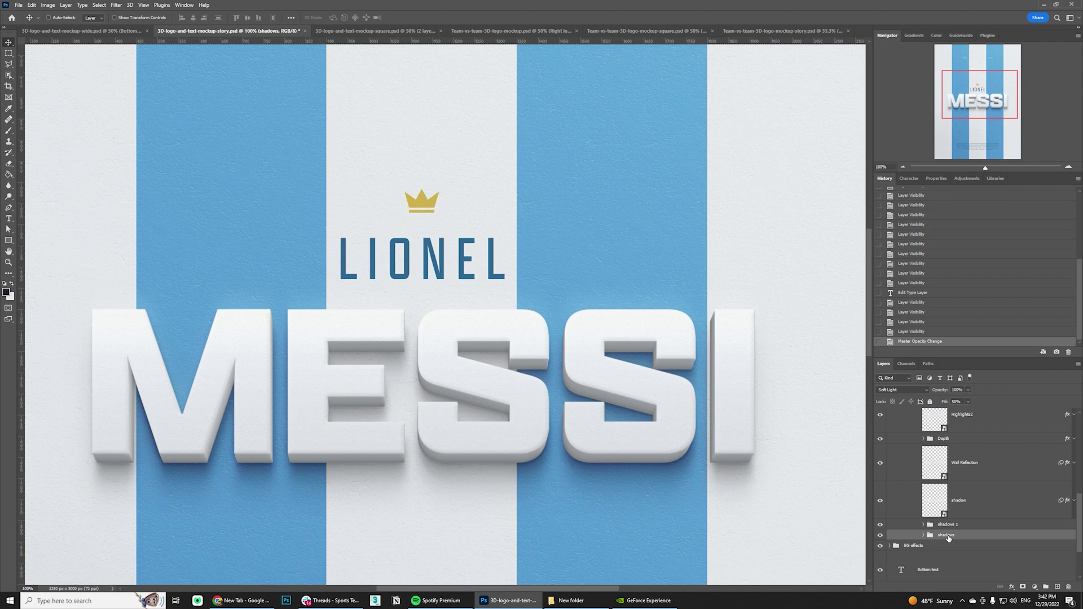
{"action": "left_click", "coordinate": [946, 528]}
{"action": "left_click", "coordinate": [947, 534]}
{"action": "left_click", "coordinate": [946, 524]}
{"action": "left_click", "coordinate": [947, 534]}
{"action": "left_click", "coordinate": [946, 525]}
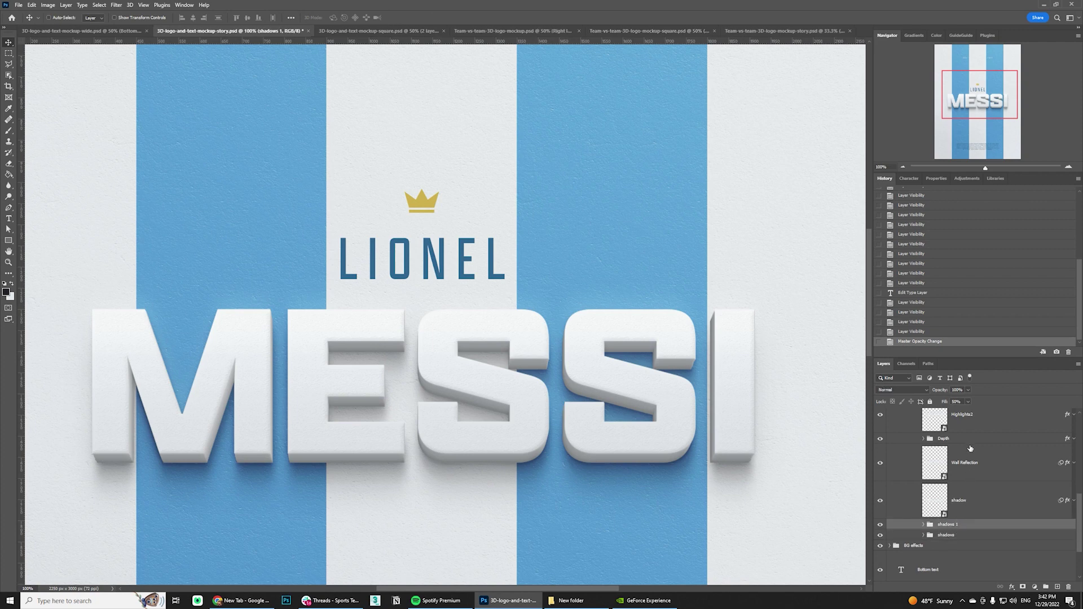
- Try raising the fill of the shadows 1 group to 70% and undo the fill change
{"action": "left_click", "coordinate": [968, 402]}
{"action": "left_click_drag", "start_coordinate": [968, 411], "coordinate": [979, 413]}
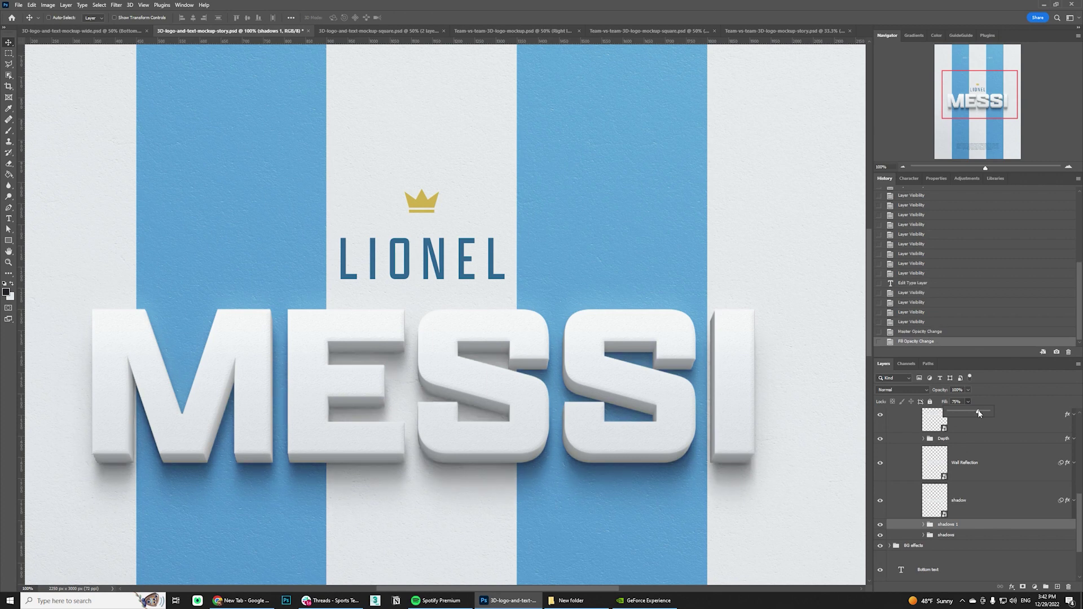
{"action": "left_click", "coordinate": [914, 332]}
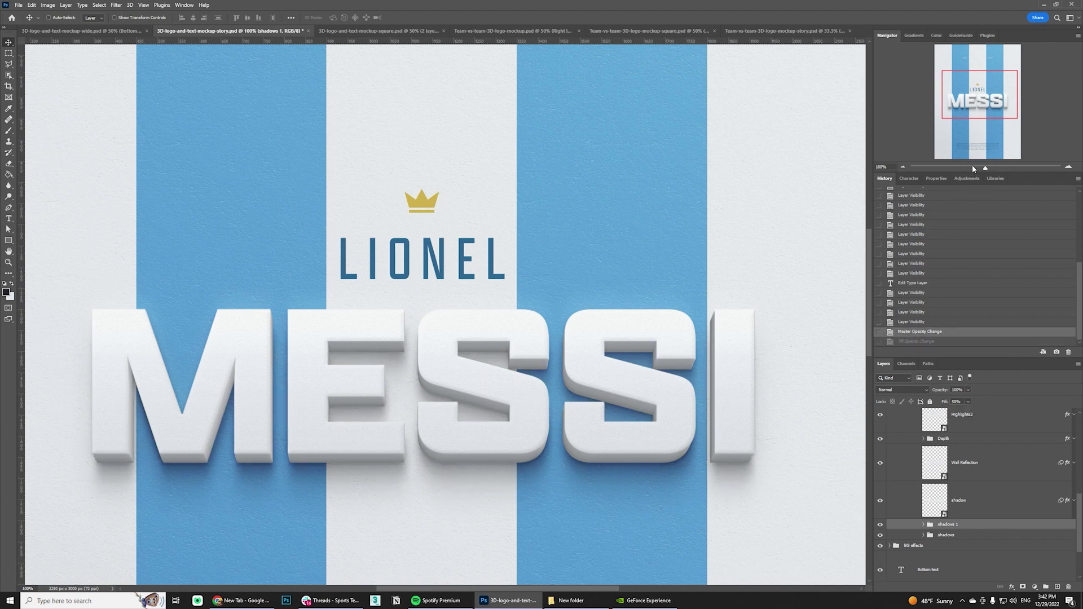
- Collapse the 3D text group and preview the whole poster with it hidden and the 2 layer 3D logo group toggled
{"action": "left_click", "coordinate": [975, 167]}
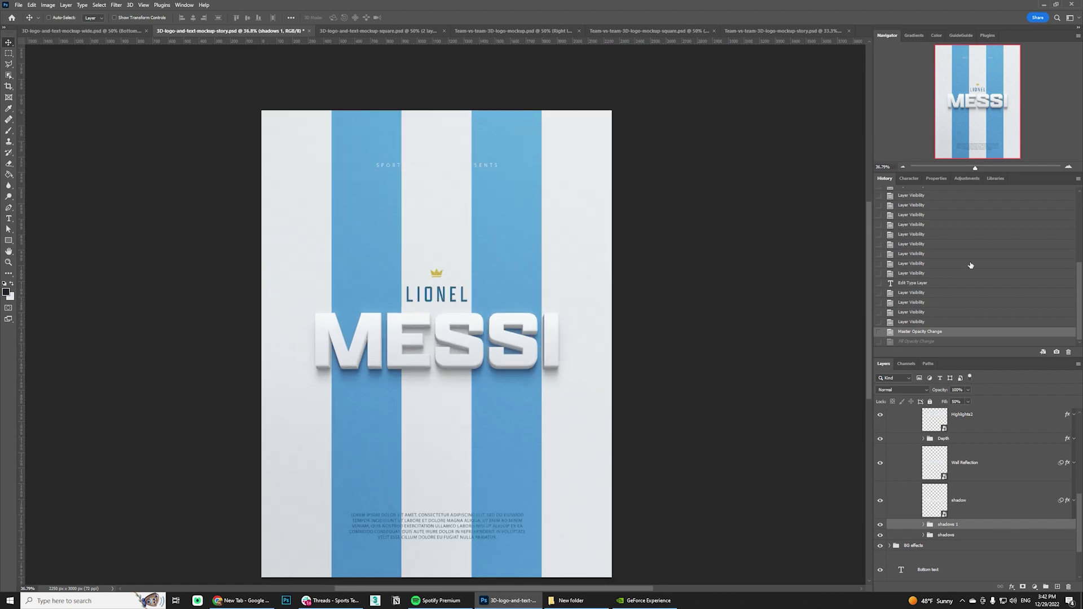
{"action": "scroll", "coordinate": [959, 480], "scroll_direction": "up", "scroll_amount": 5}
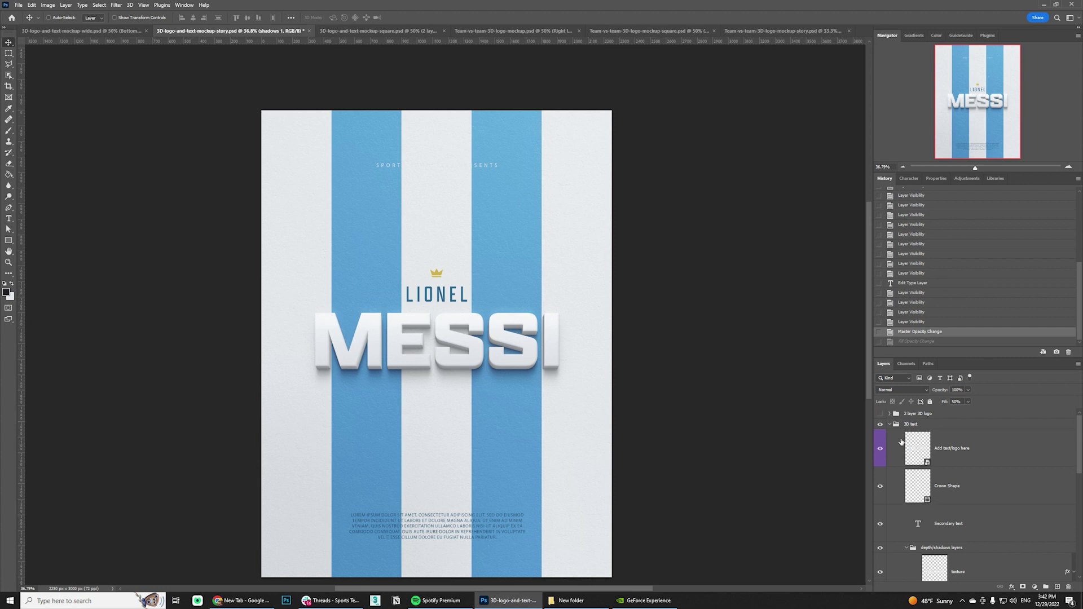
{"action": "left_click", "coordinate": [890, 425]}
{"action": "left_click", "coordinate": [880, 424]}
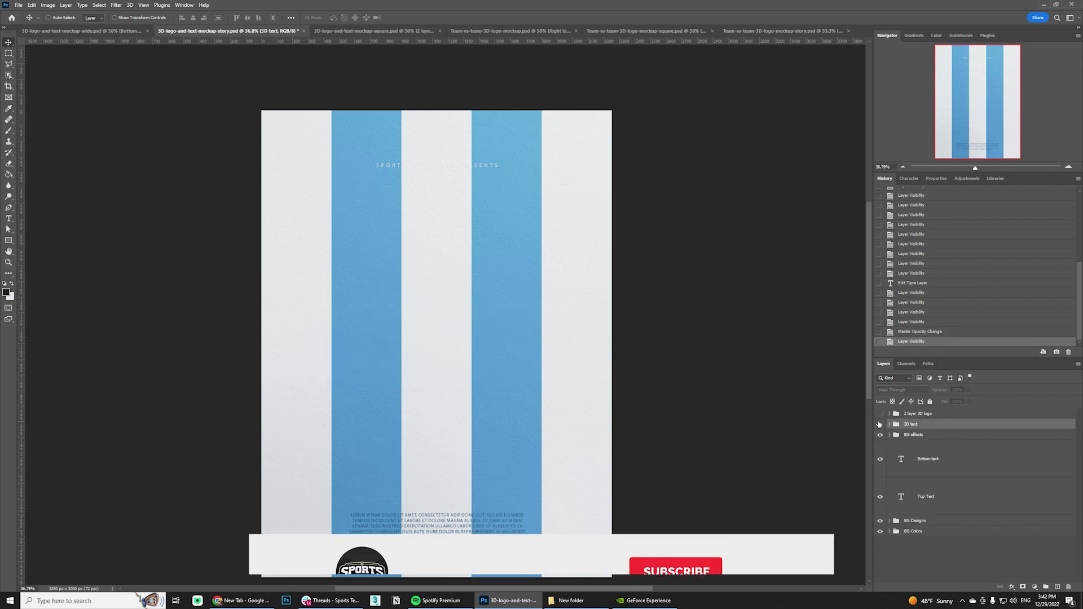
{"action": "left_click", "coordinate": [880, 414]}
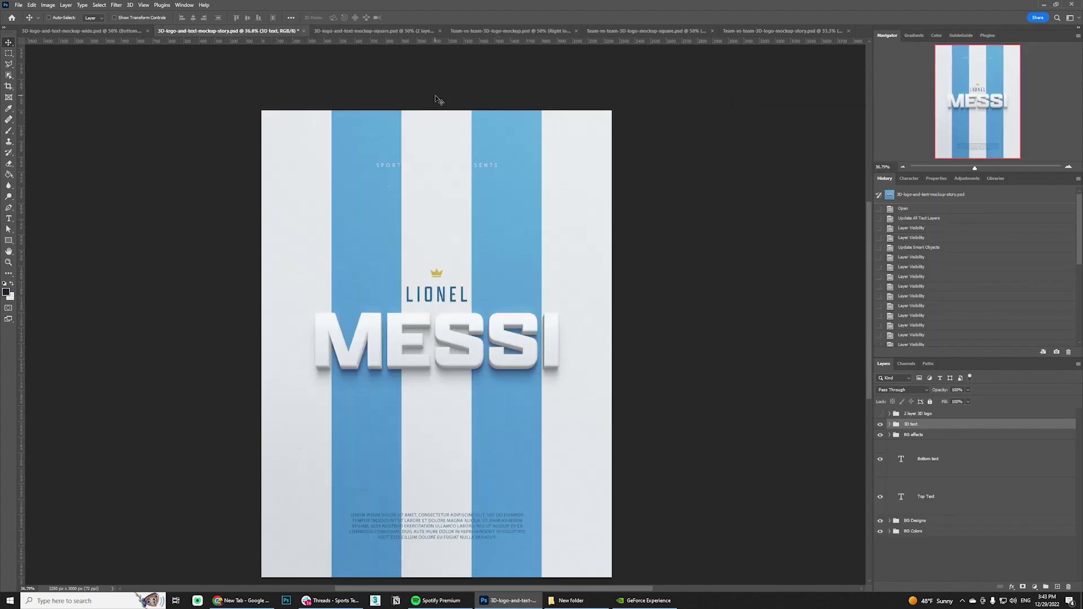
- Switch to Team-vs-team-3D-logo-mockup.psd, show the TEAM VS TEAM 3D LOGO library and look over the Left logo and Right logo groups
{"action": "left_click", "coordinate": [512, 30]}
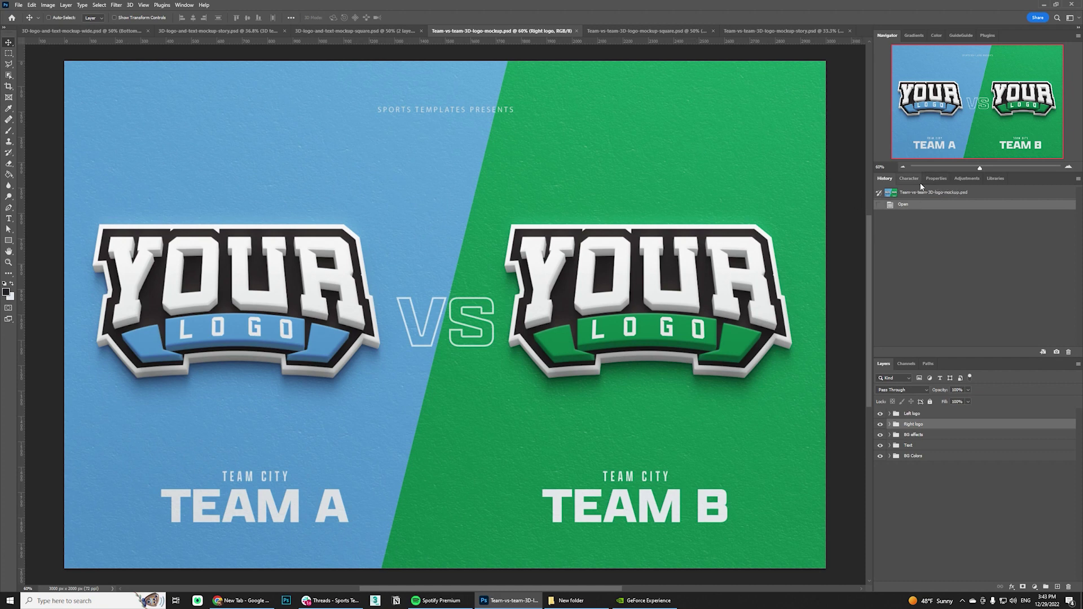
{"action": "left_click", "coordinate": [990, 178]}
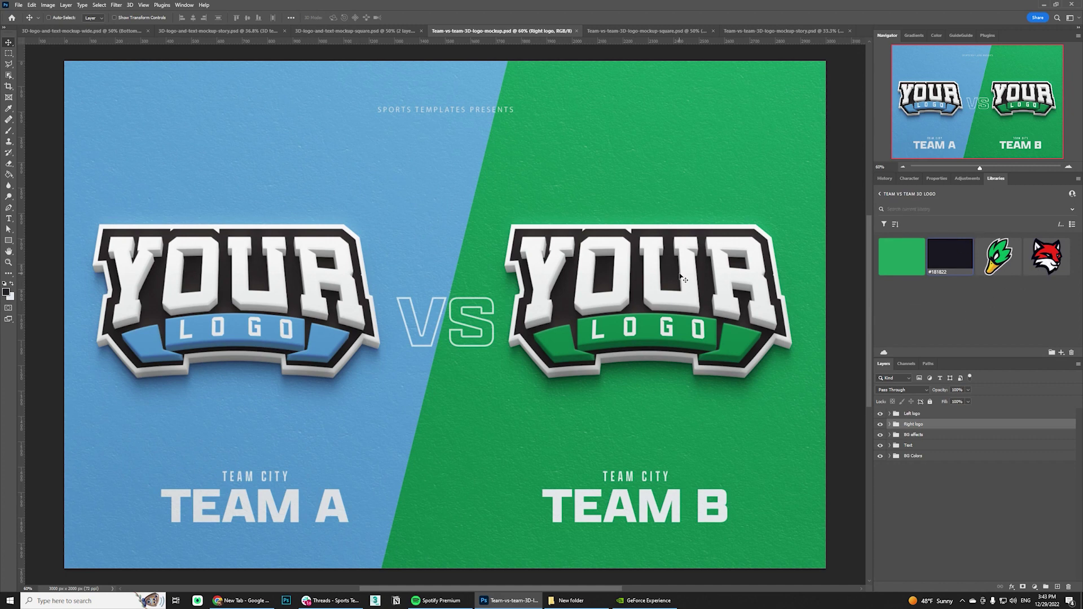
{"action": "left_click", "coordinate": [935, 417]}
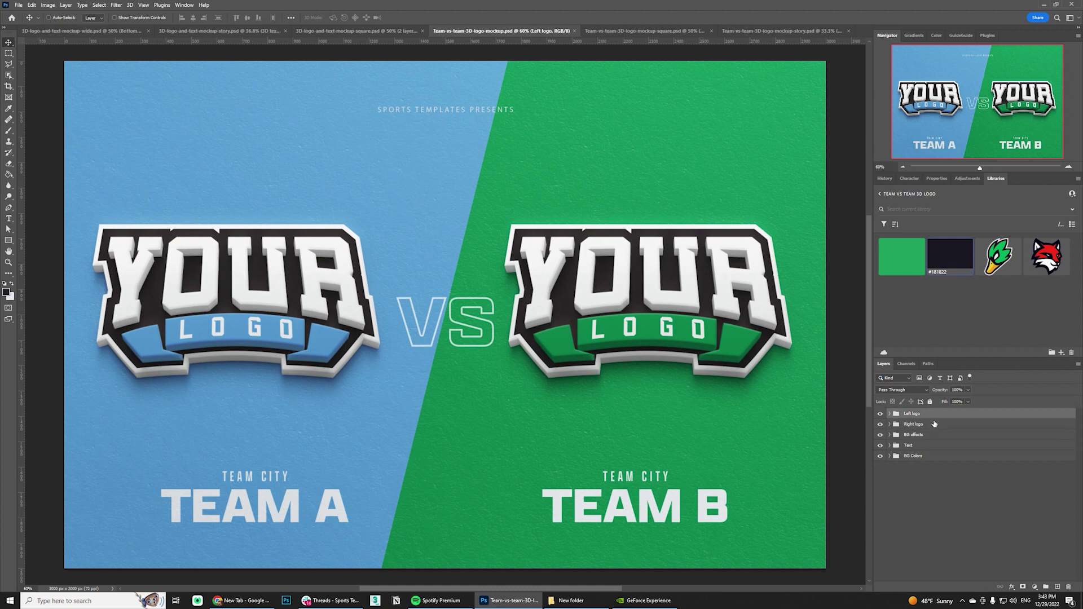
{"action": "left_click", "coordinate": [923, 426]}
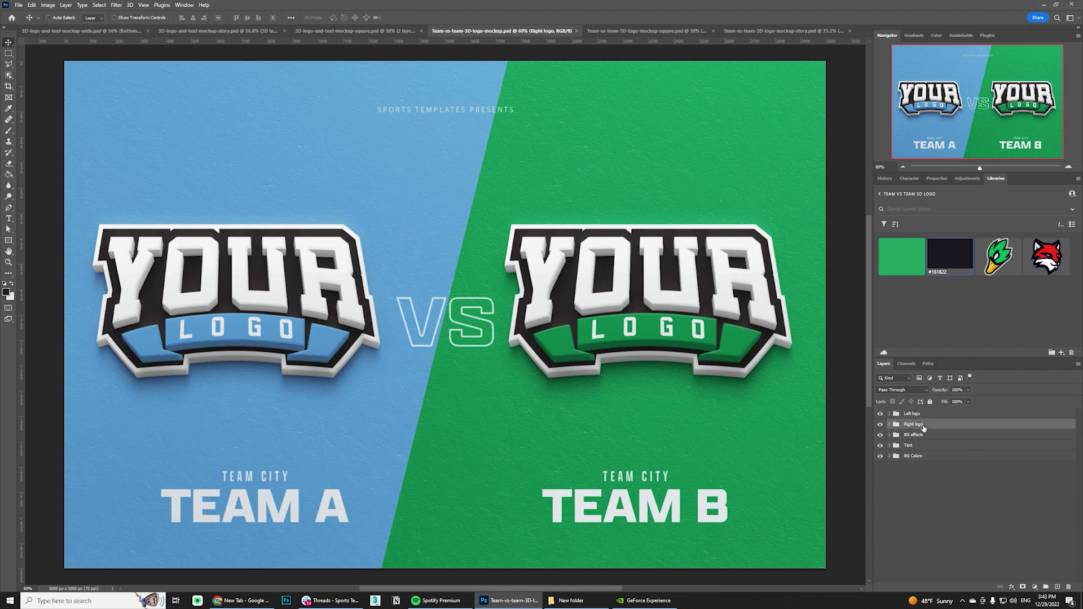
- Expand the Right logo group and open the contents of its Add Bottom logo layer here smart object
{"action": "left_click", "coordinate": [890, 425]}
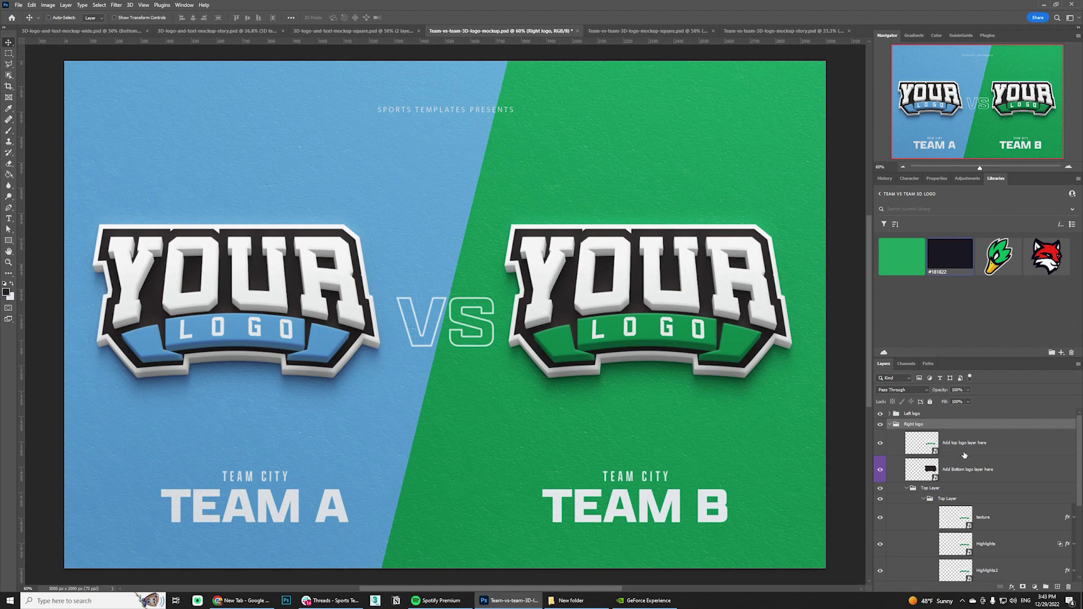
{"action": "left_click", "coordinate": [964, 451]}
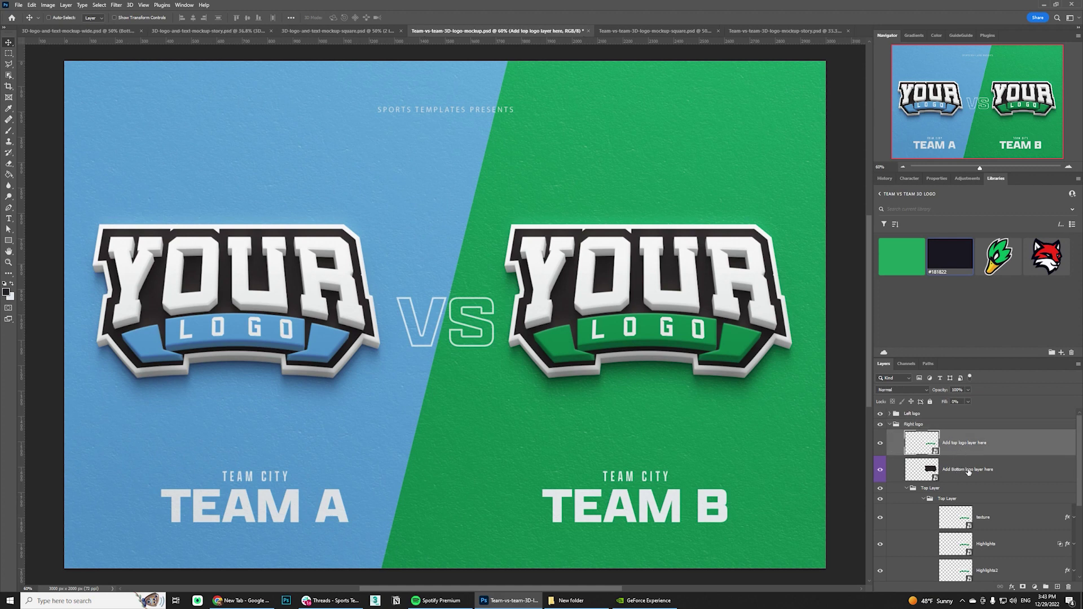
{"action": "left_click", "coordinate": [968, 471]}
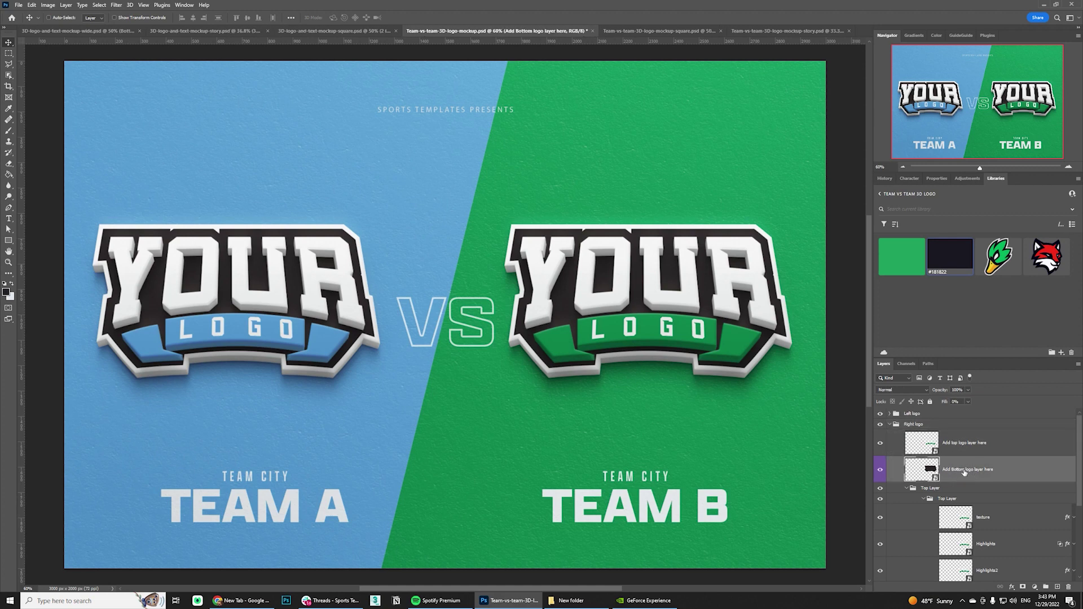
{"action": "double_click", "coordinate": [921, 472]}
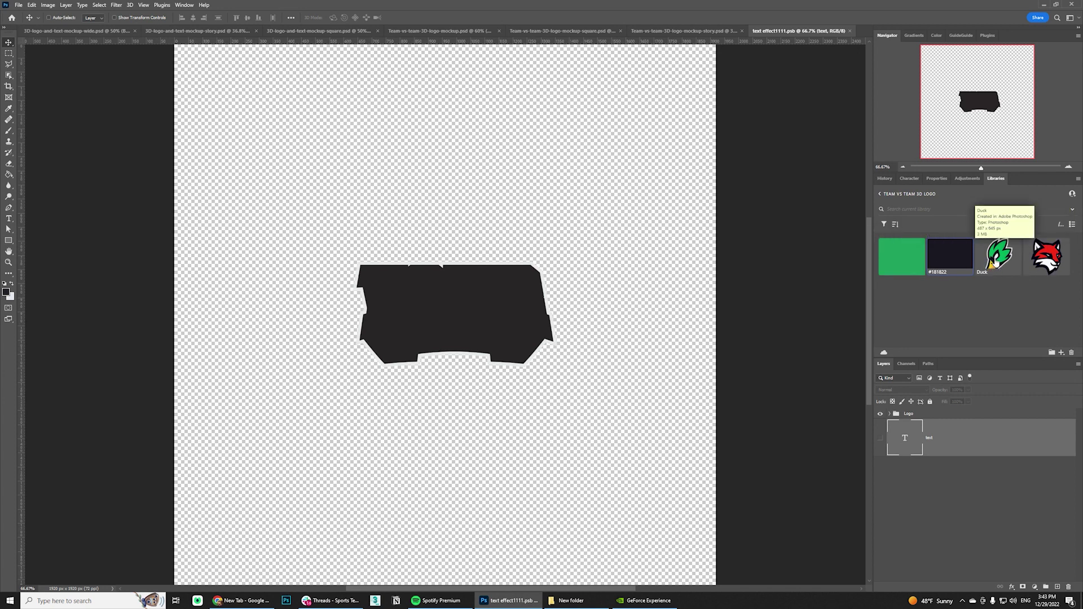
- Open the Duck library graphic, copy its Duck group into the bottom logo smart object, and close Duck.psd
{"action": "double_click", "coordinate": [995, 261]}
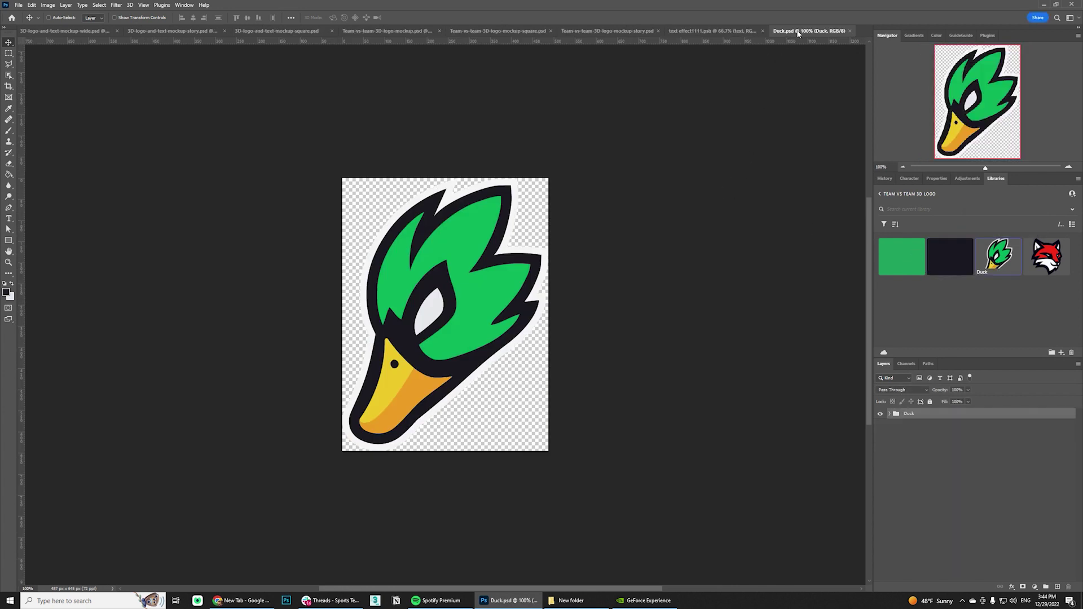
{"action": "left_click_drag", "start_coordinate": [798, 34], "coordinate": [378, 285]}
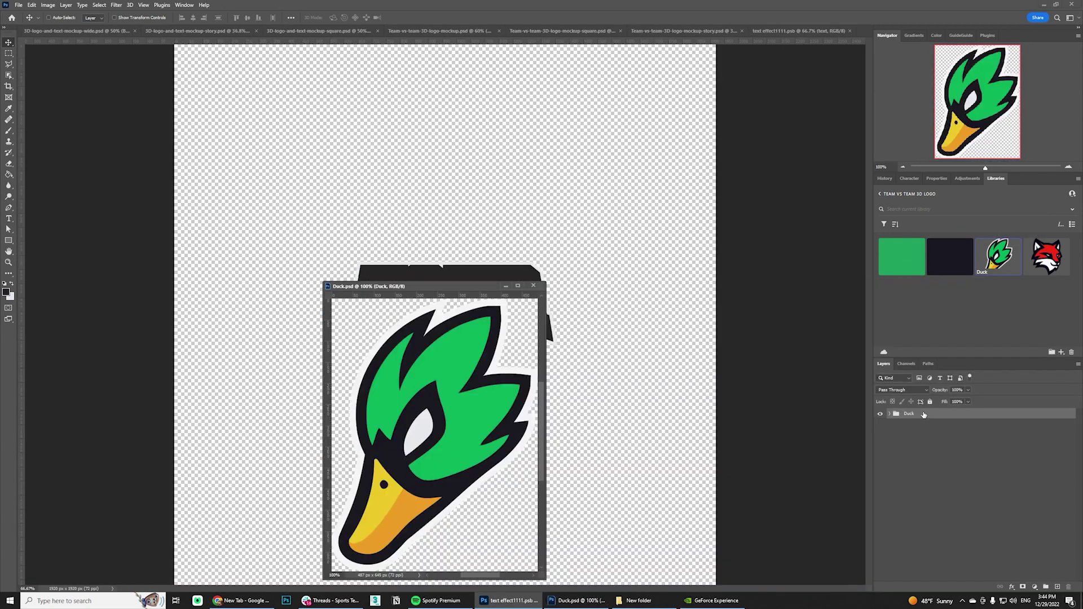
{"action": "left_click_drag", "start_coordinate": [923, 414], "coordinate": [542, 273]}
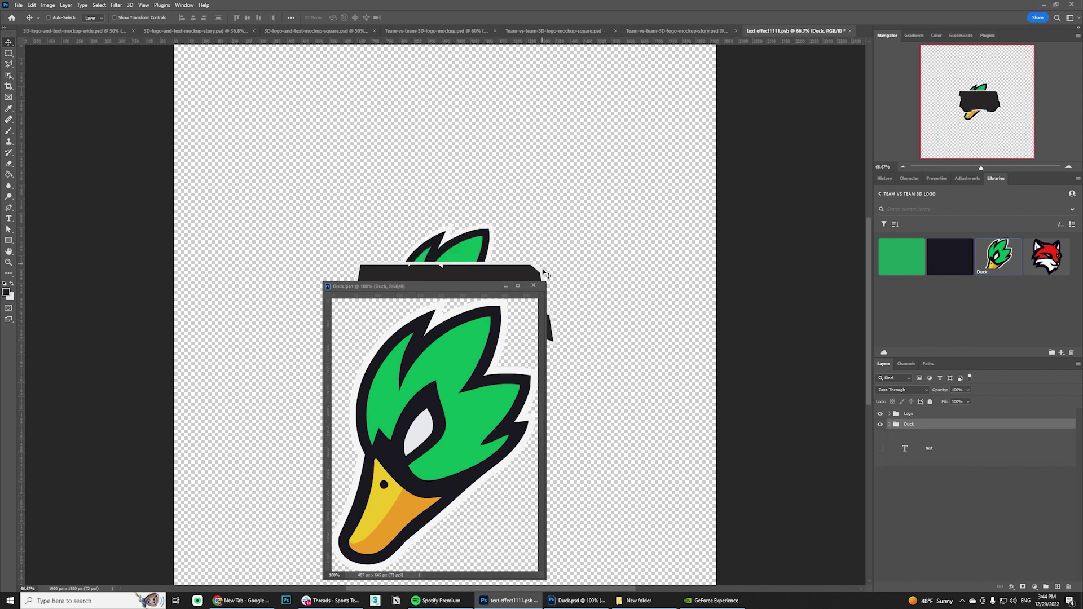
{"action": "left_click", "coordinate": [533, 286]}
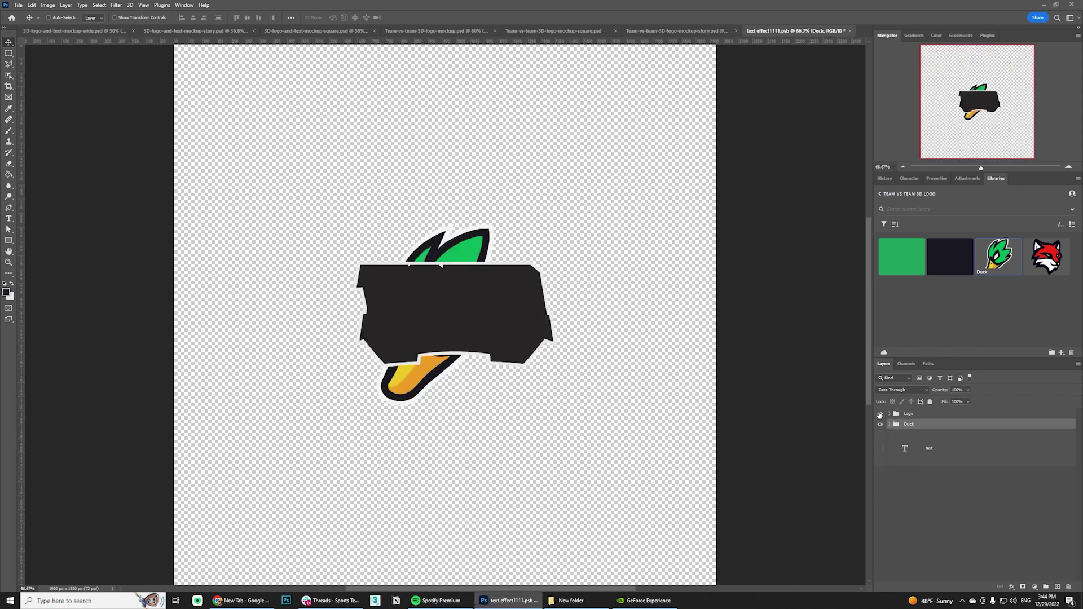
- Hide the placeholder Logo group so only the Duck group shows, and save the bottom logo smart object
{"action": "left_click", "coordinate": [885, 417]}
{"action": "left_click", "coordinate": [880, 413]}
{"action": "left_click", "coordinate": [909, 424]}
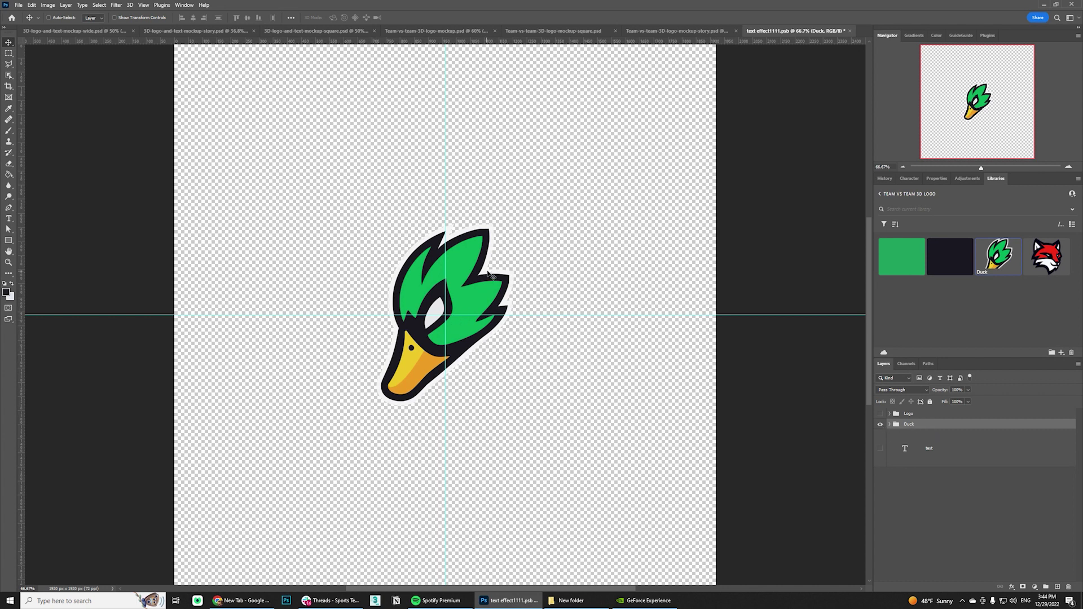
{"action": "key", "text": "ctrl+s"}
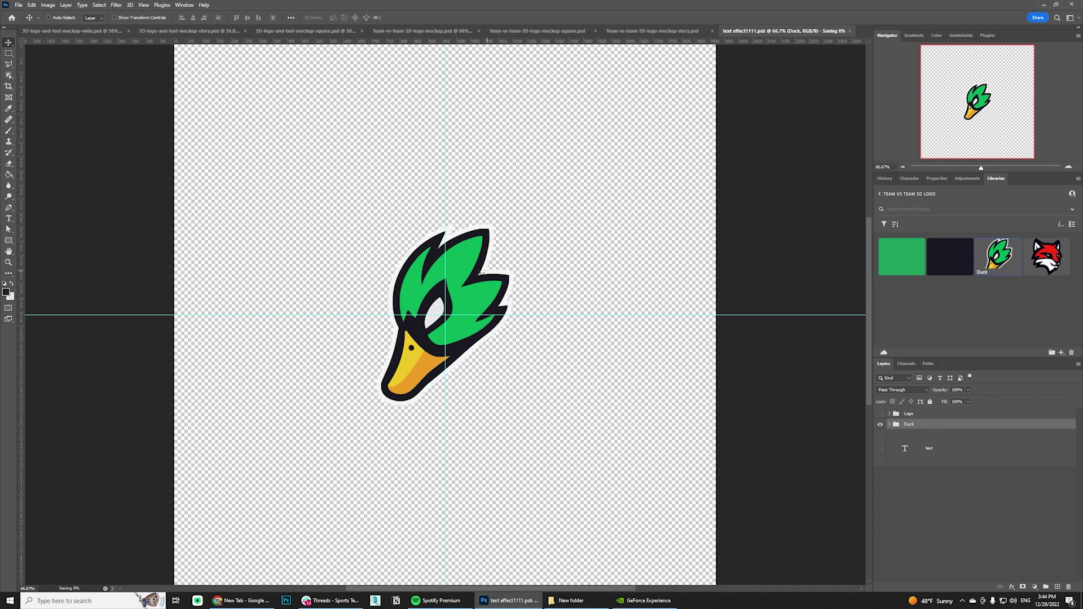
- Return to Team-vs-team-3D-logo-mockup.psd, collapse the nested Top Layer subgroup and hide the Right logo's Top Layer group
{"action": "left_click", "coordinate": [329, 30]}
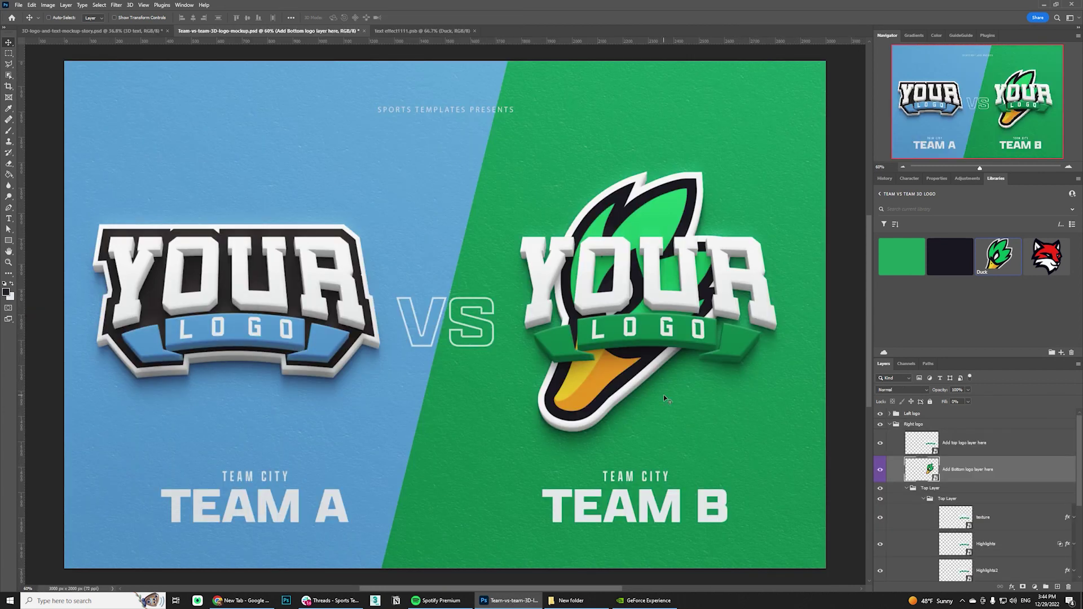
{"action": "left_click", "coordinate": [924, 499]}
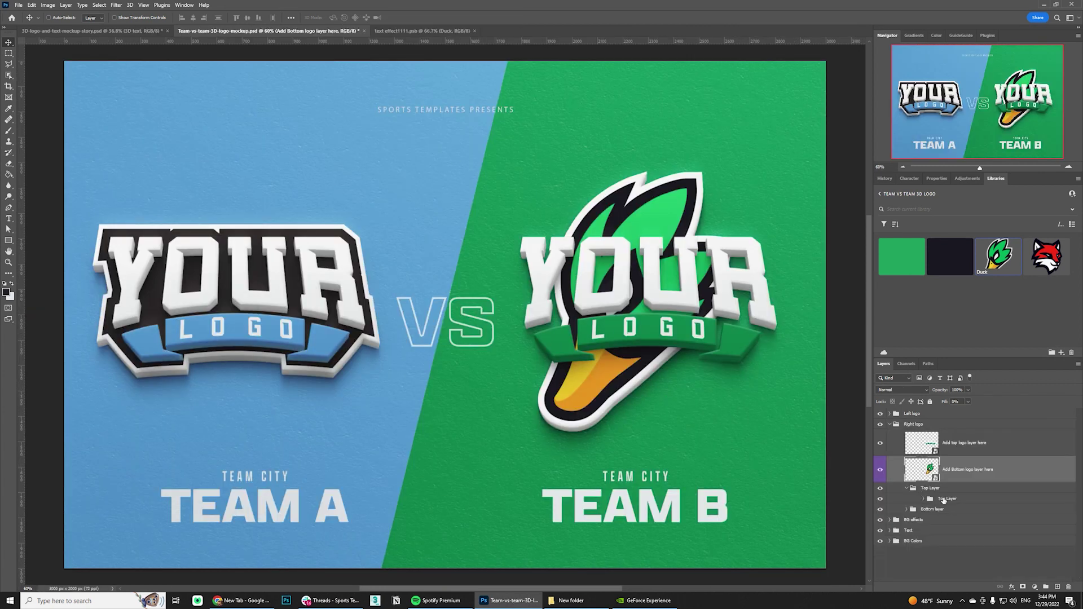
{"action": "left_click", "coordinate": [879, 489]}
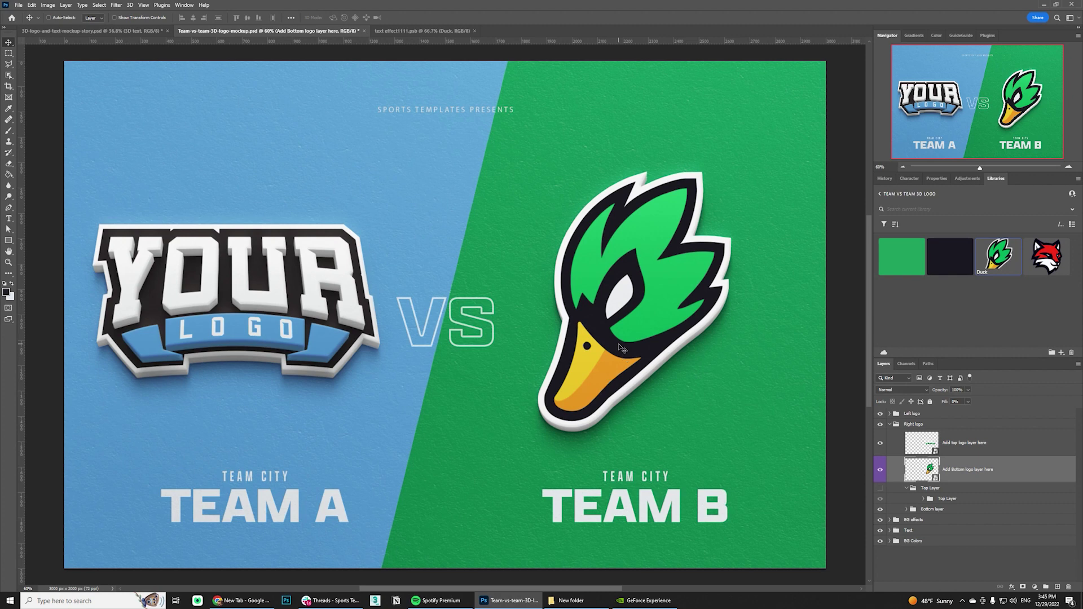
- Reopen the bottom logo contents, hide the Duck group's Shape 6 copy 2 through Shape 6 copy 5 layers, and save
{"action": "double_click", "coordinate": [934, 474]}
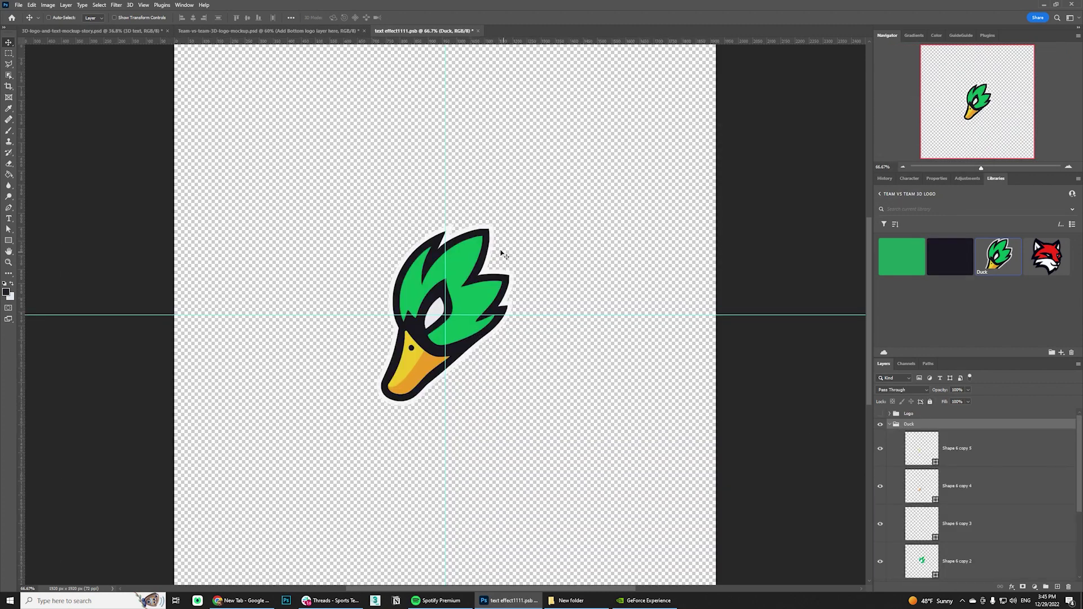
{"action": "scroll", "coordinate": [976, 496], "scroll_direction": "down", "scroll_amount": 3}
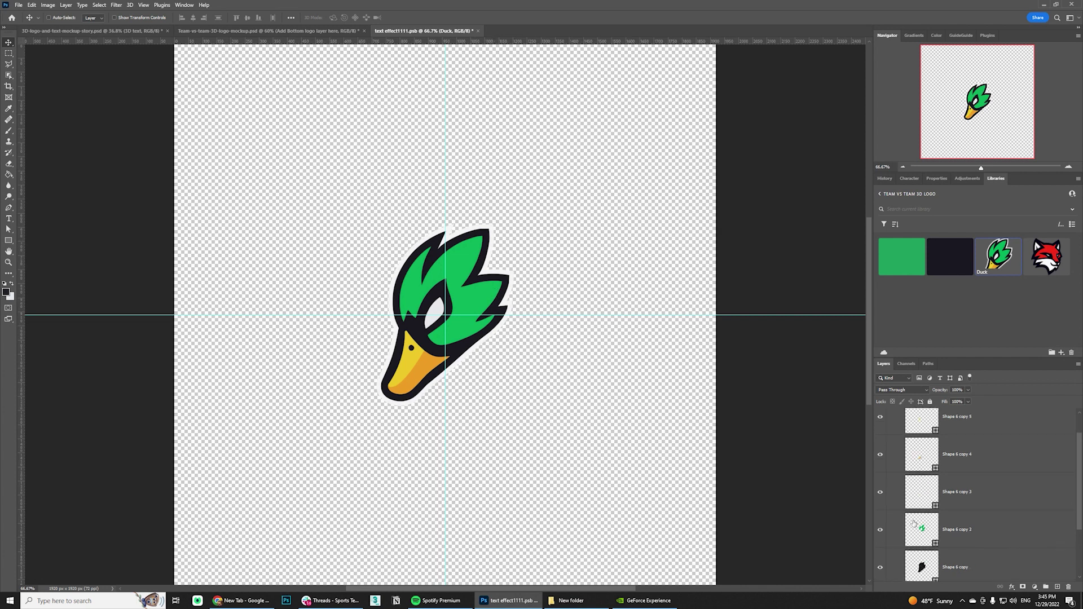
{"action": "left_click", "coordinate": [978, 509]}
{"action": "left_click", "coordinate": [975, 533]}
{"action": "scroll", "coordinate": [953, 535], "scroll_direction": "up", "scroll_amount": 3}
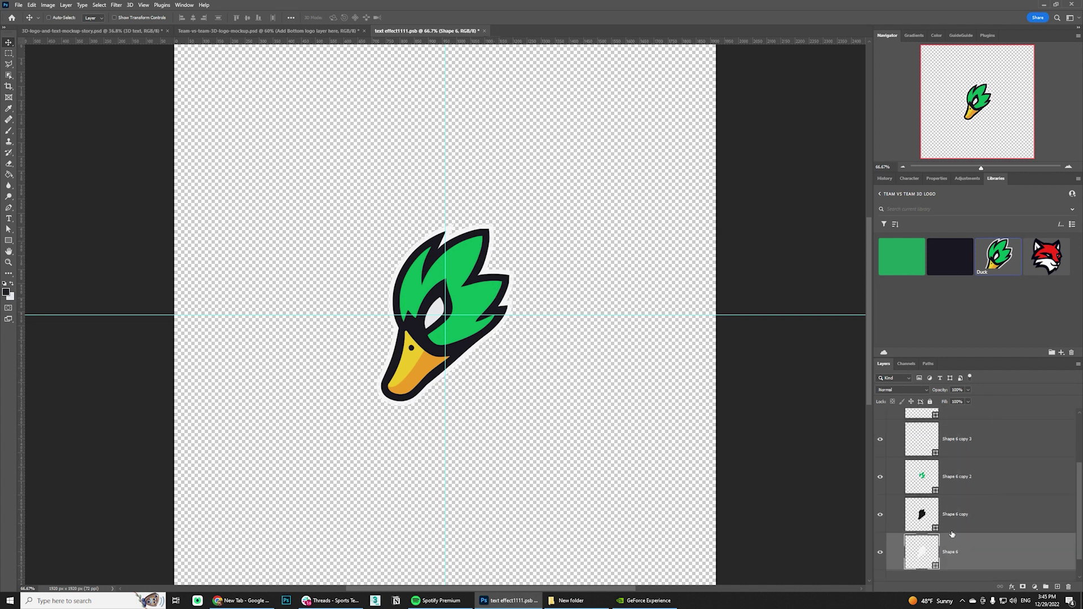
{"action": "scroll", "coordinate": [917, 551], "scroll_direction": "up", "scroll_amount": 1}
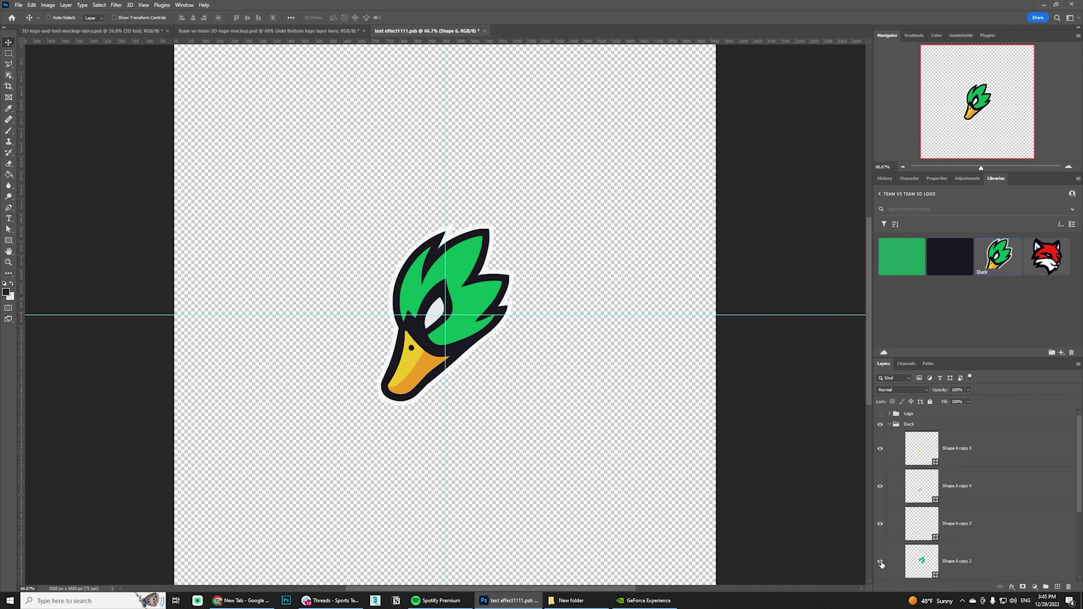
{"action": "left_click_drag", "start_coordinate": [880, 561], "coordinate": [881, 452]}
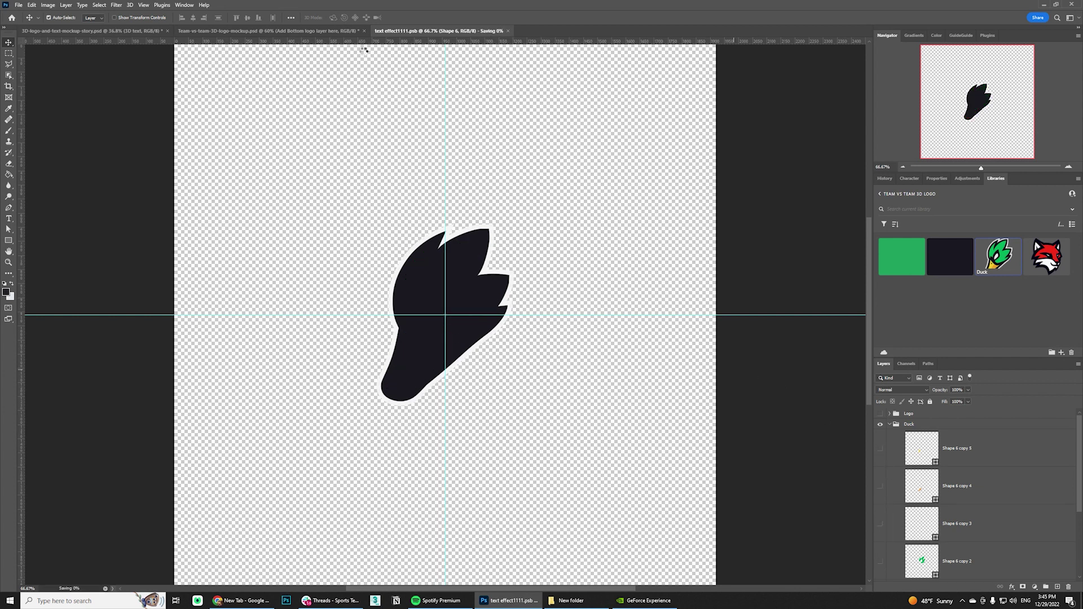
{"action": "key", "text": "ctrl+s"}
- Open the Add top logo layer here contents and float the bottom logo document beside it with its Duck group collapsed and selected
{"action": "left_click", "coordinate": [298, 31]}
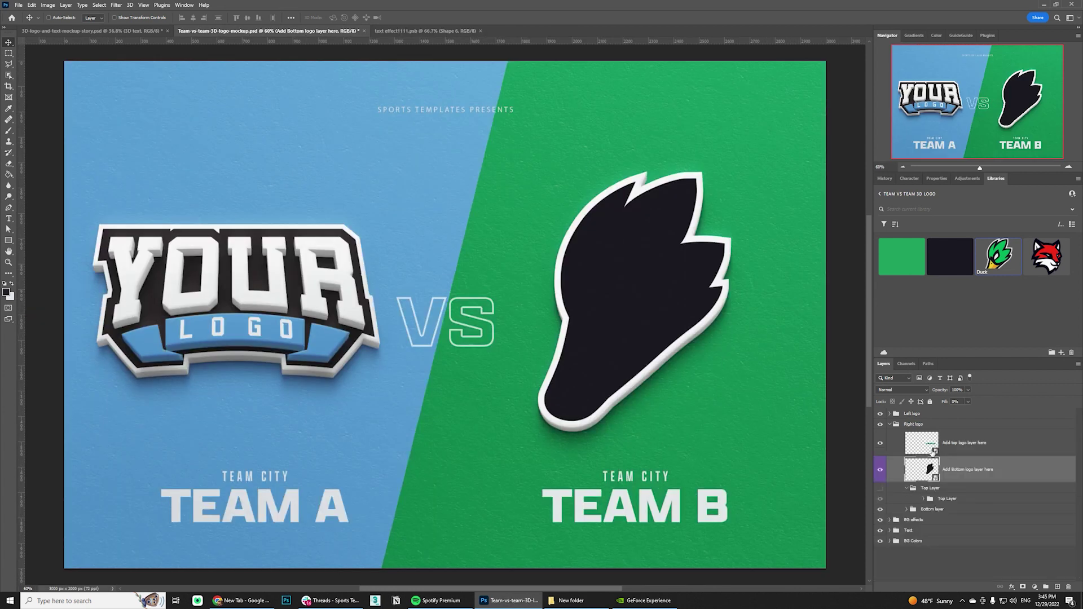
{"action": "double_click", "coordinate": [926, 442]}
{"action": "left_click", "coordinate": [383, 31]}
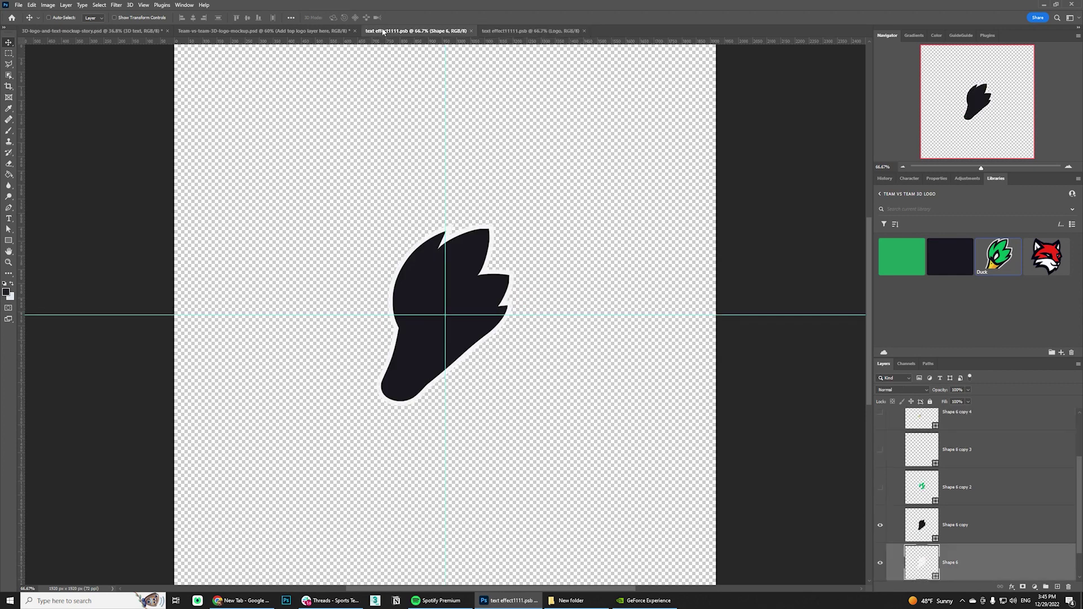
{"action": "left_click_drag", "start_coordinate": [383, 32], "coordinate": [74, 284]}
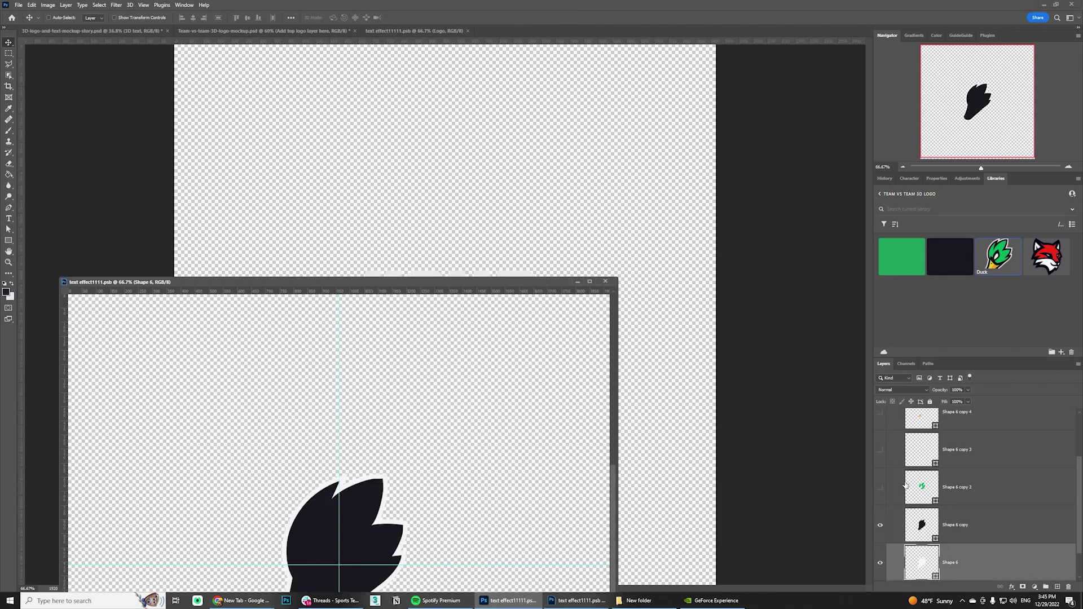
{"action": "scroll", "coordinate": [935, 491], "scroll_direction": "up", "scroll_amount": 3}
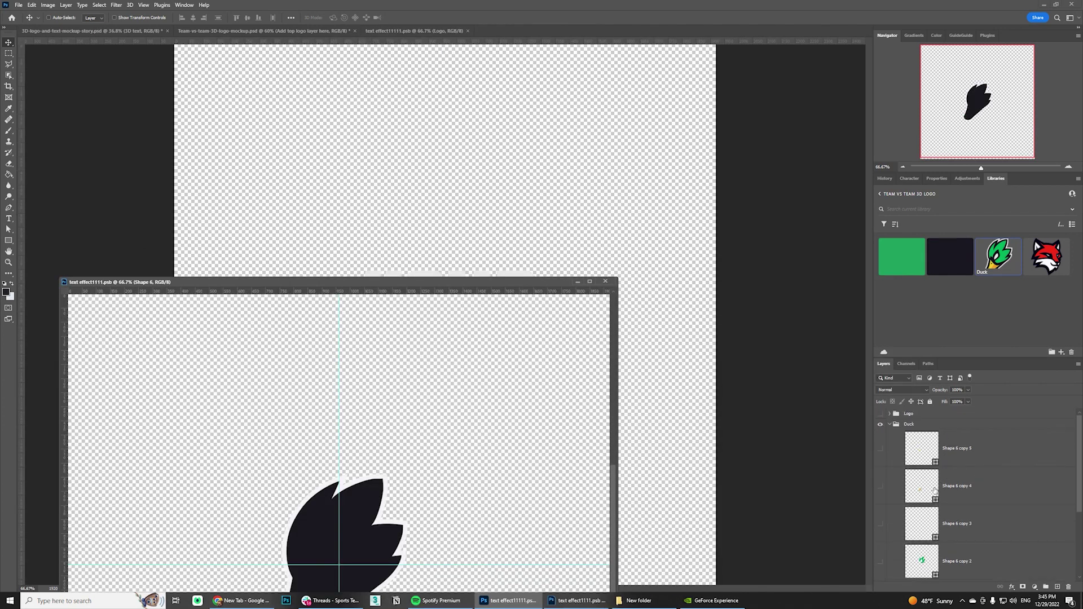
{"action": "left_click", "coordinate": [890, 424]}
{"action": "left_click", "coordinate": [909, 427]}
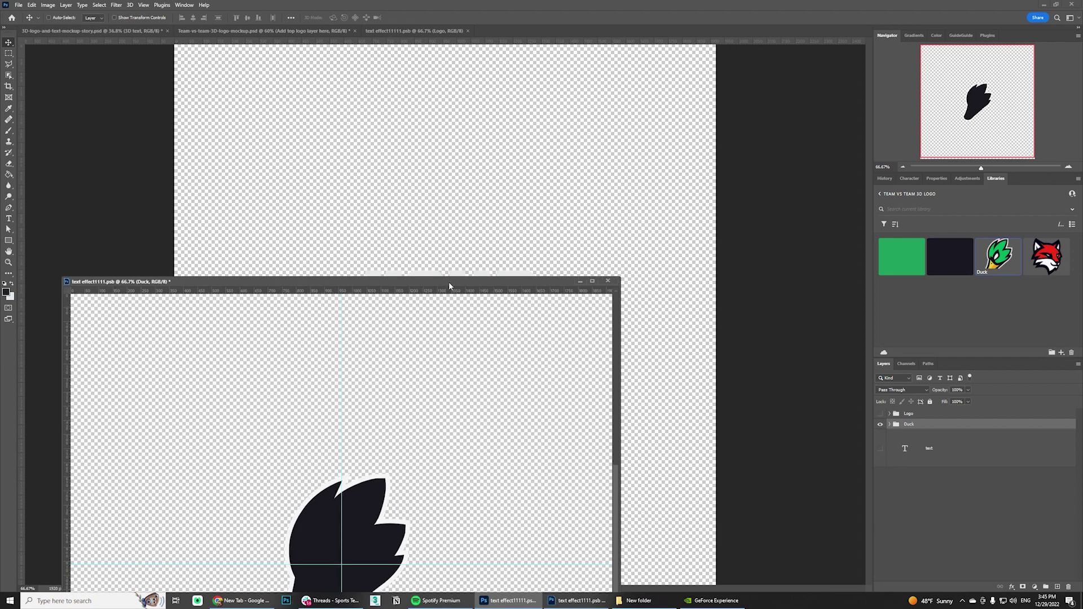
{"action": "left_click_drag", "start_coordinate": [447, 286], "coordinate": [200, 73]}
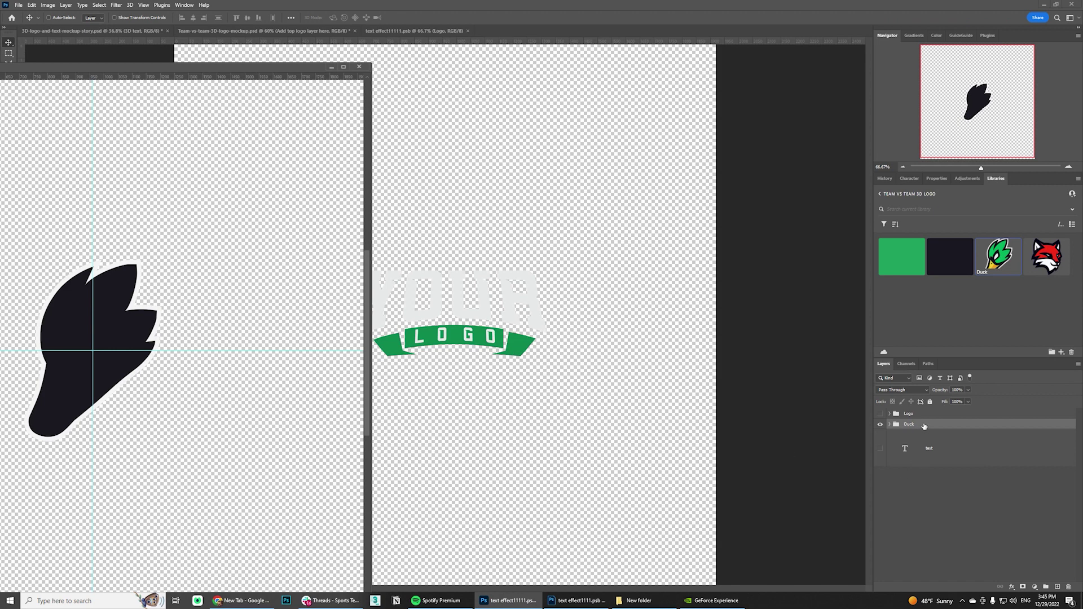
- Copy the Duck group into the top logo smart object, place it above the Logo group, and hide the Logo group
{"action": "left_click_drag", "start_coordinate": [924, 426], "coordinate": [491, 299]}
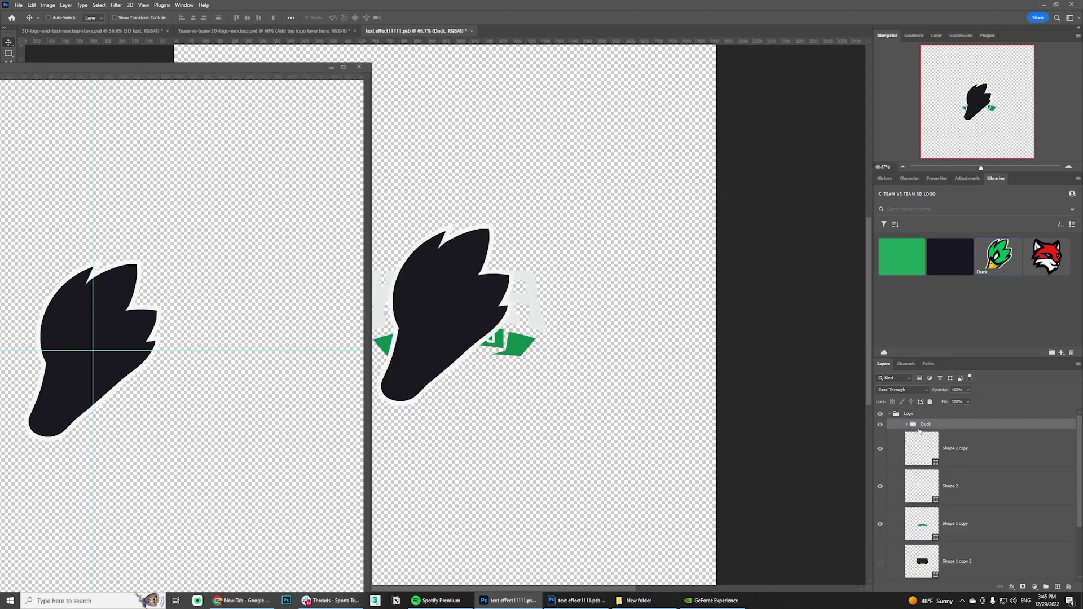
{"action": "left_click_drag", "start_coordinate": [920, 431], "coordinate": [914, 412]}
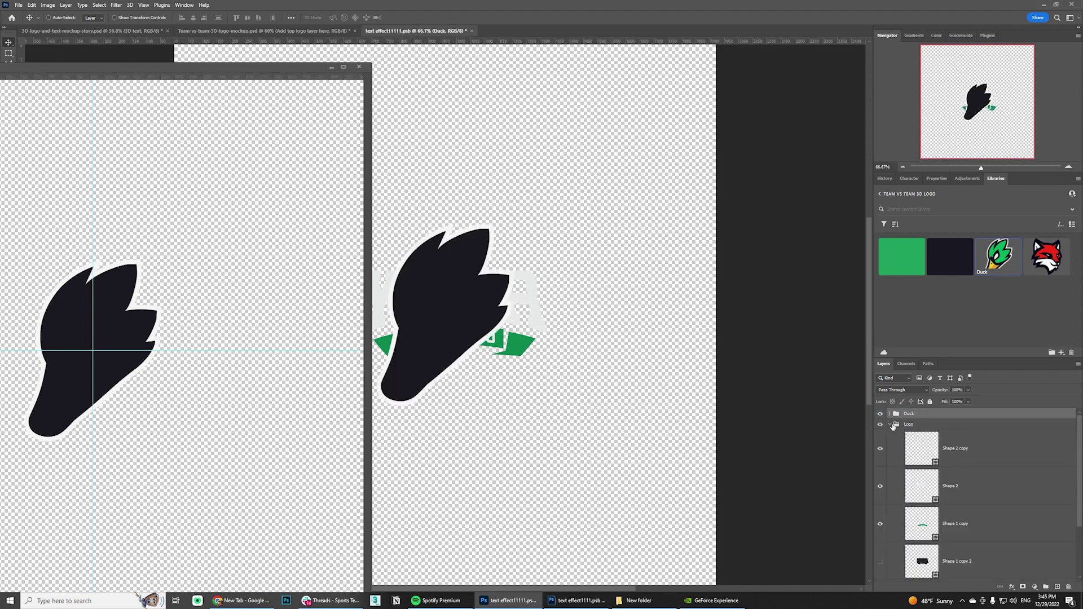
{"action": "left_click", "coordinate": [889, 425]}
{"action": "left_click", "coordinate": [881, 424]}
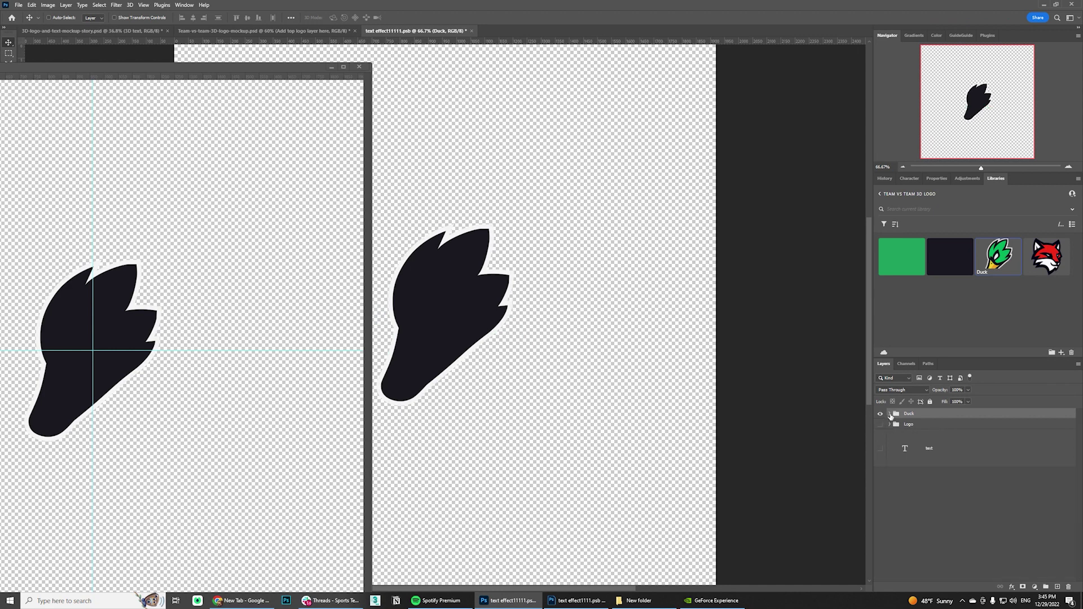
- In the copied Duck group, hide Shape 6 and Shape 6 copy, show Shape 6 copy 2 through copy 5, and save
{"action": "left_click", "coordinate": [890, 416]}
{"action": "scroll", "coordinate": [917, 496], "scroll_direction": "down", "scroll_amount": 5}
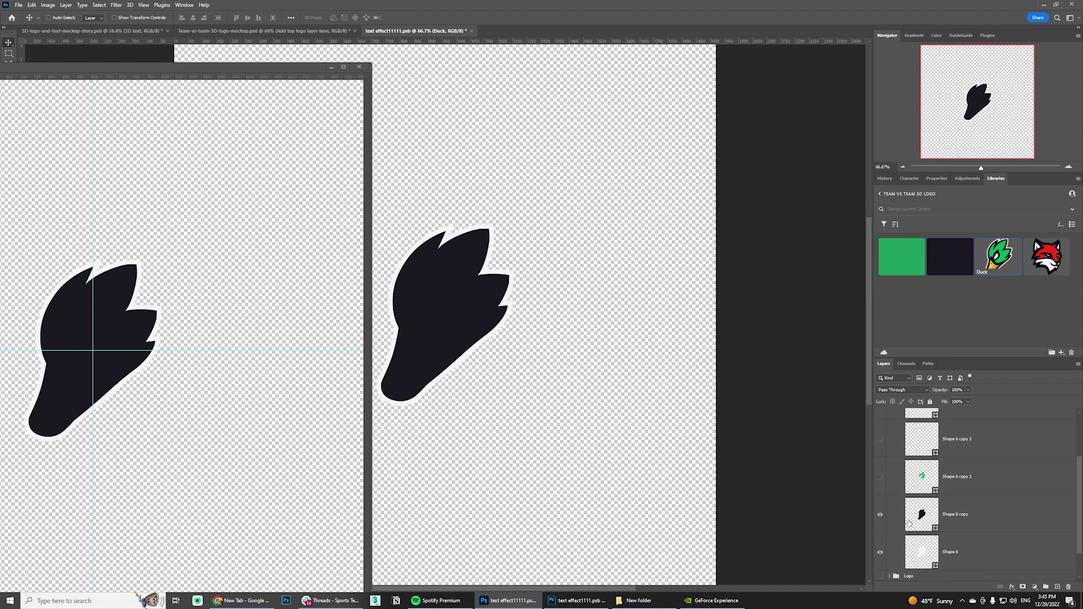
{"action": "left_click", "coordinate": [880, 515]}
{"action": "scroll", "coordinate": [880, 524], "scroll_direction": "up", "scroll_amount": 1}
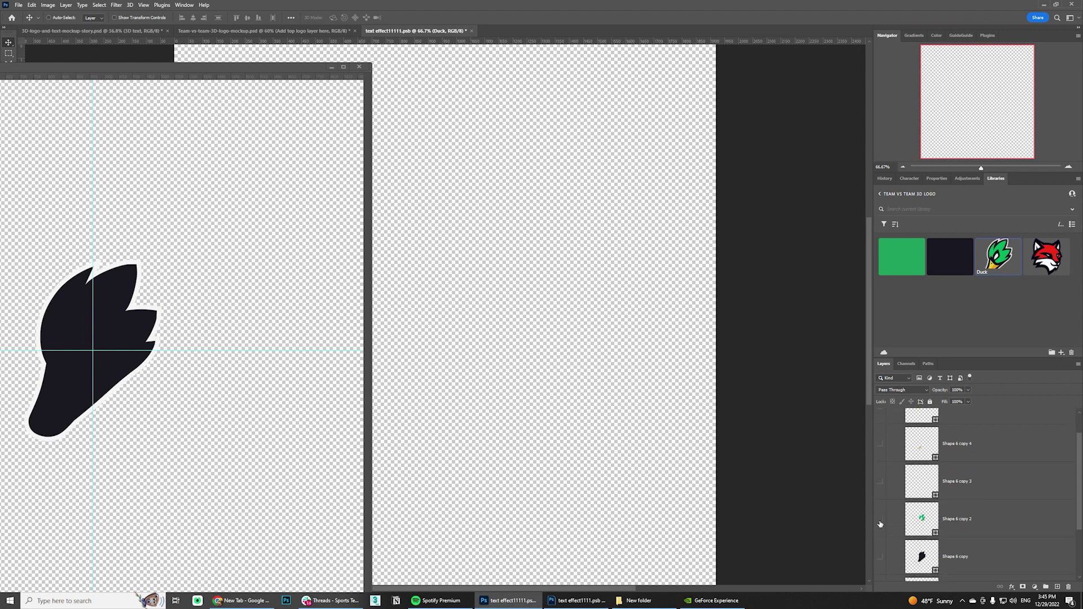
{"action": "scroll", "coordinate": [880, 524], "scroll_direction": "up", "scroll_amount": 1}
{"action": "left_click_drag", "start_coordinate": [880, 540], "coordinate": [882, 443]}
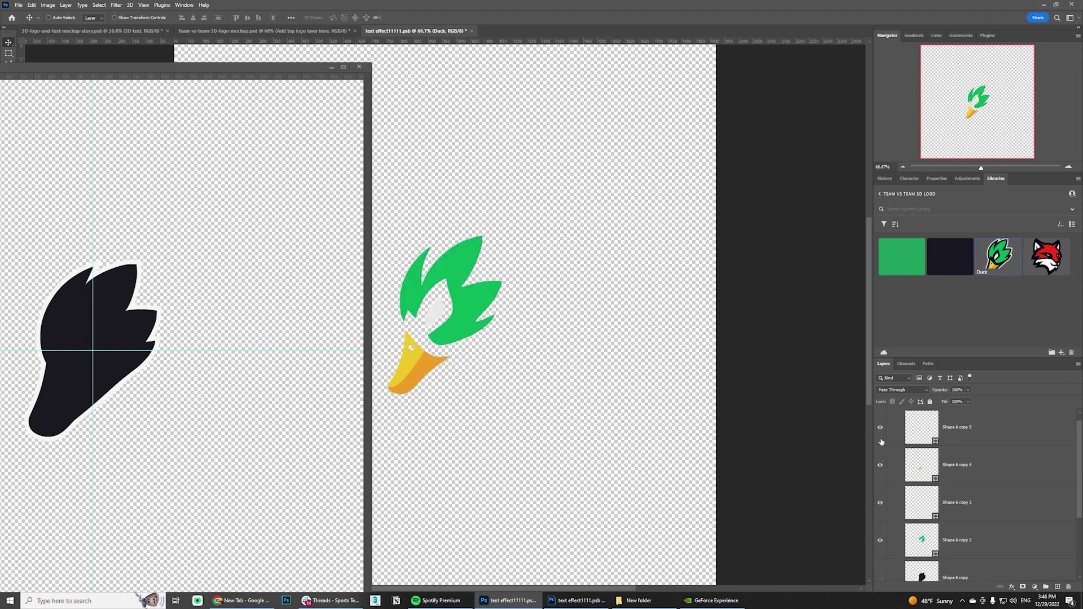
{"action": "scroll", "coordinate": [889, 454], "scroll_direction": "up", "scroll_amount": 1}
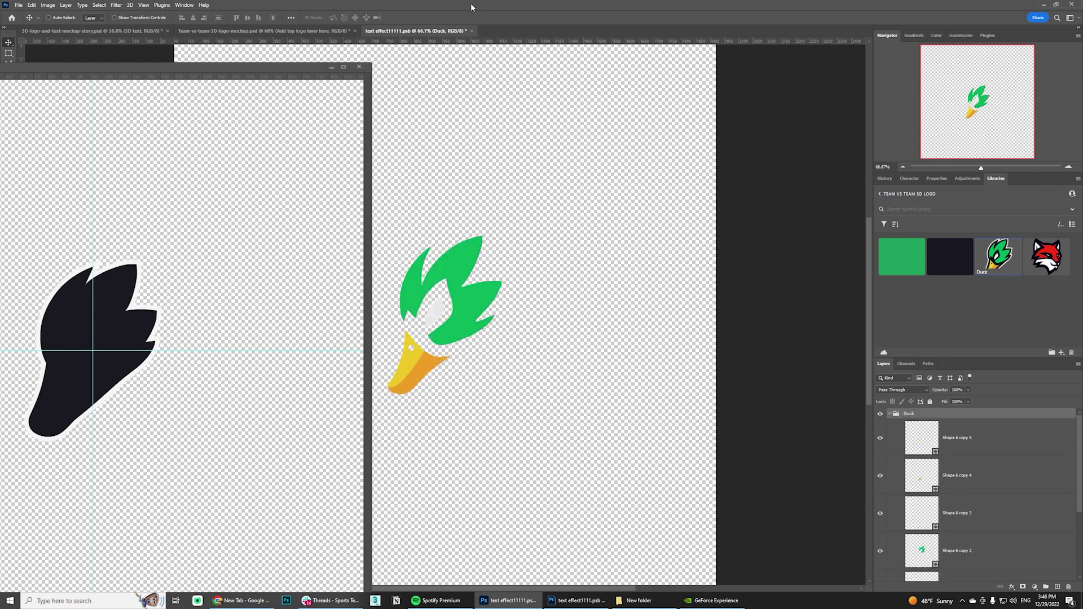
{"action": "key", "text": "ctrl+s"}
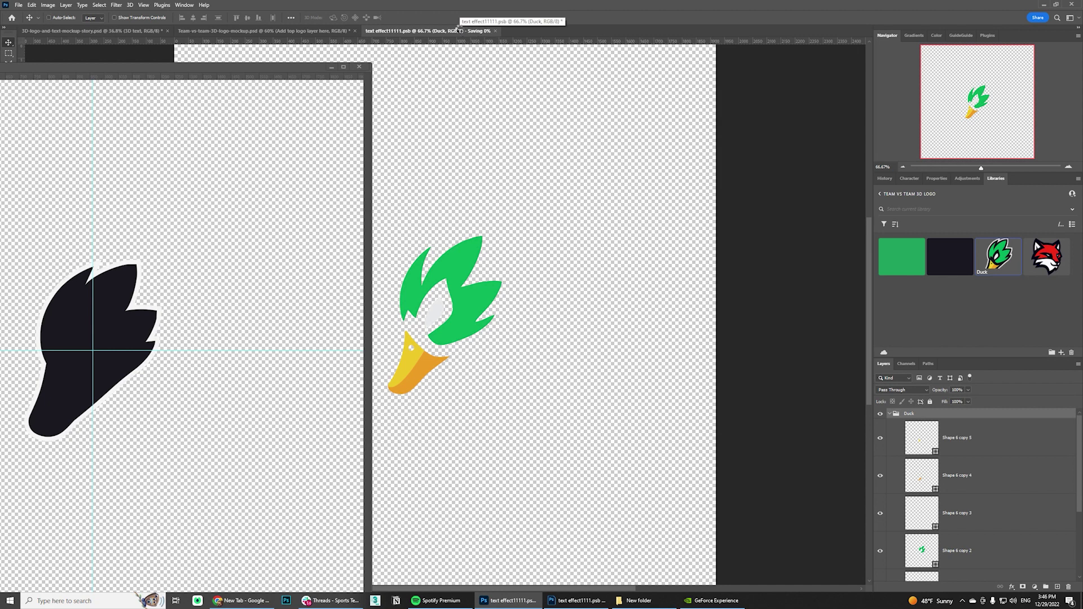
- Close the floating bottom logo document with its changes saved, and close the top logo document
{"action": "left_click", "coordinate": [361, 67]}
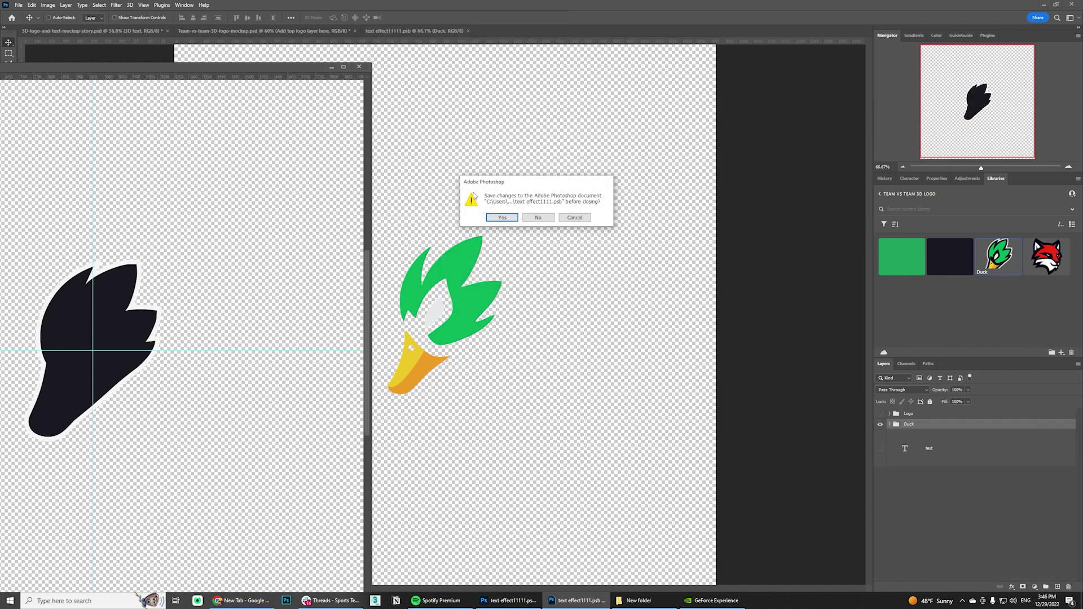
{"action": "left_click", "coordinate": [493, 218]}
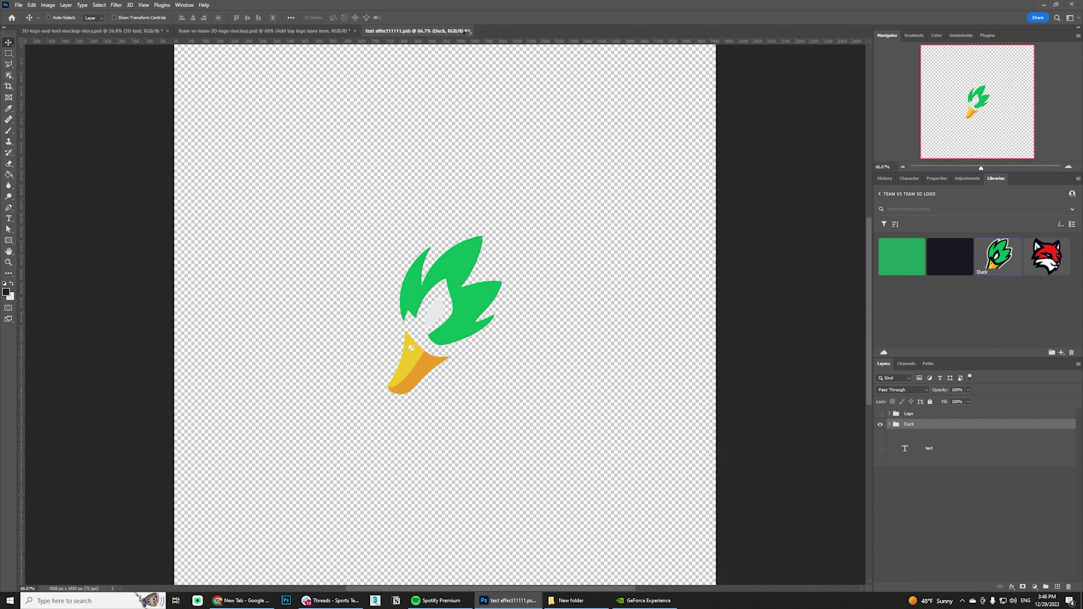
{"action": "left_click", "coordinate": [468, 31]}
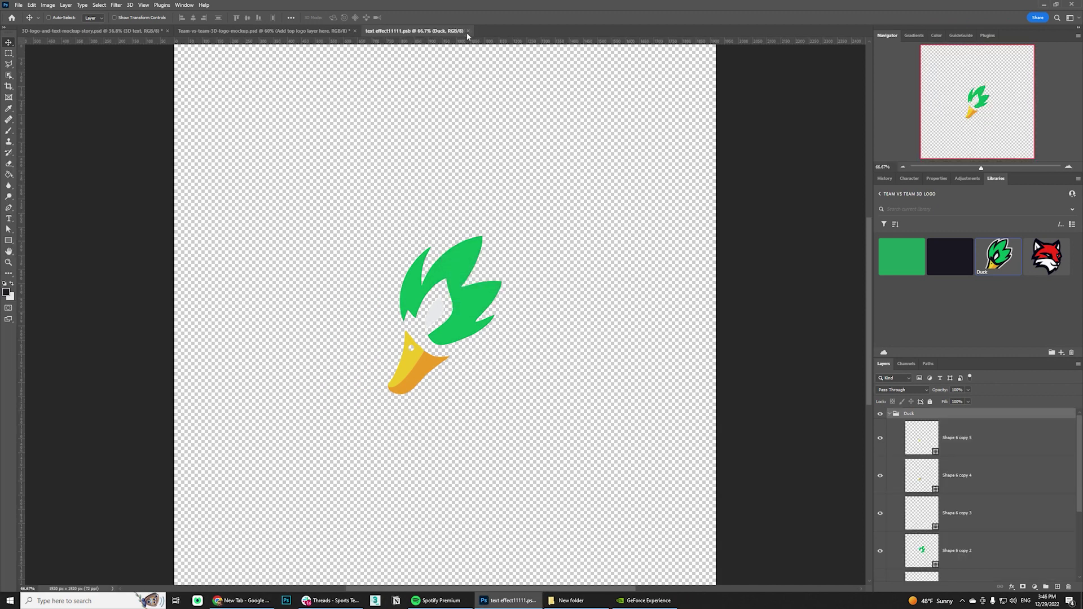
{"action": "left_click", "coordinate": [468, 31]}
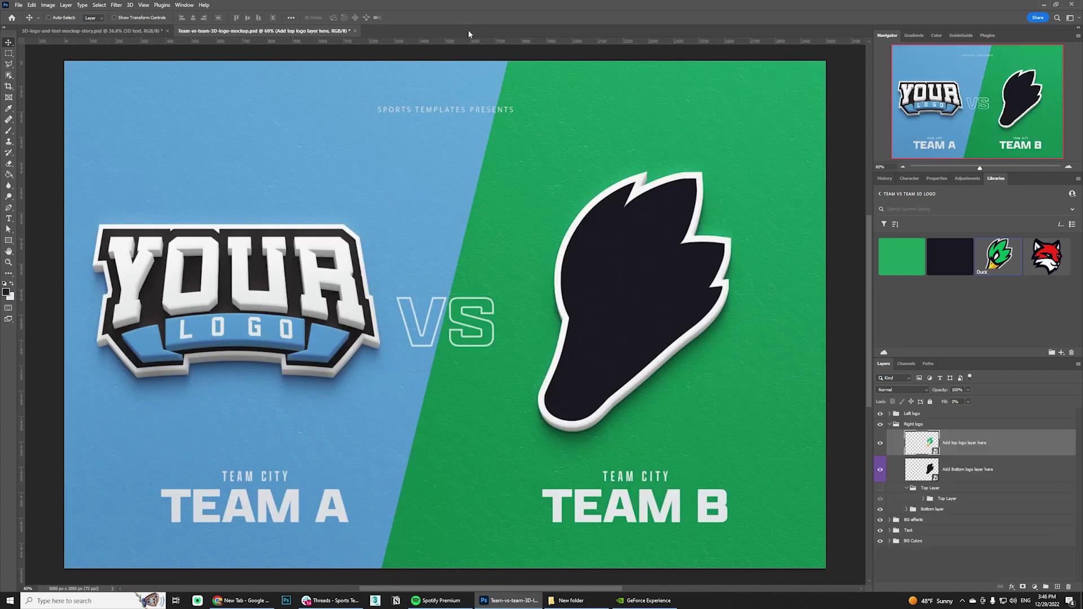
- Show the Right logo's Top Layer group again and view the two-layer duck logo at 100% zoom
{"action": "left_click", "coordinate": [937, 499]}
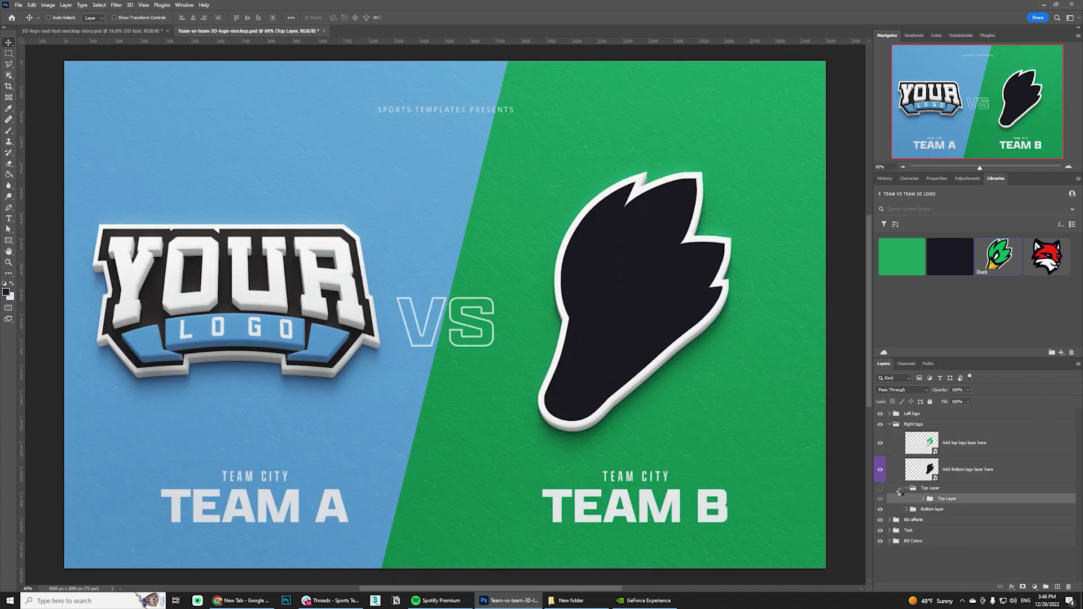
{"action": "left_click", "coordinate": [880, 488]}
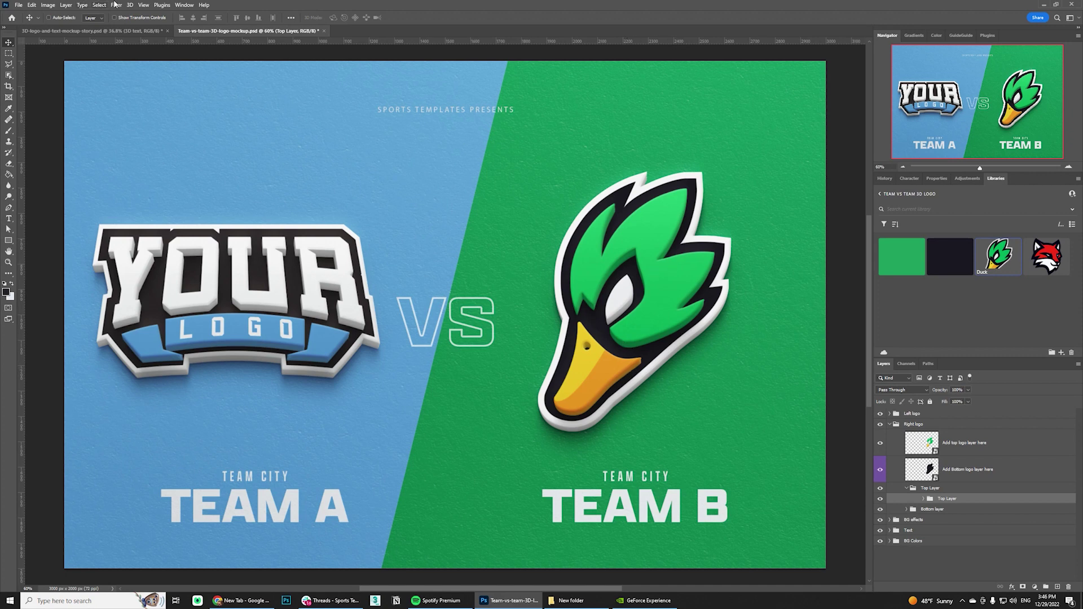
{"action": "left_click", "coordinate": [143, 4]}
{"action": "left_click", "coordinate": [166, 107]}
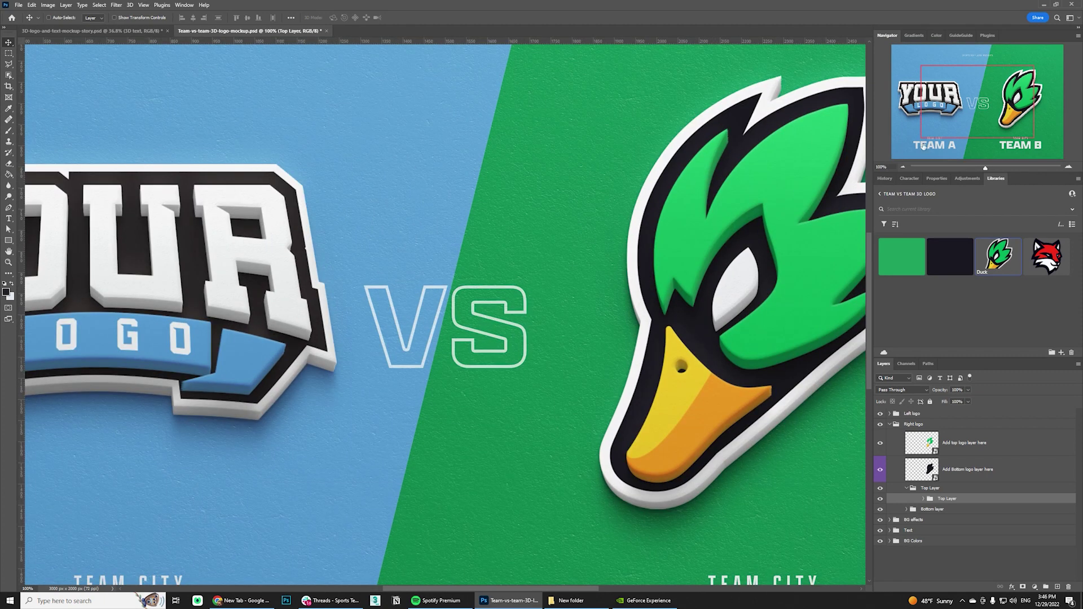
- Open the Left logo's bottom logo smart object and the Foxes library graphic, placing the fox document in a floating window
{"action": "left_click_drag", "start_coordinate": [944, 109], "coordinate": [974, 113]}
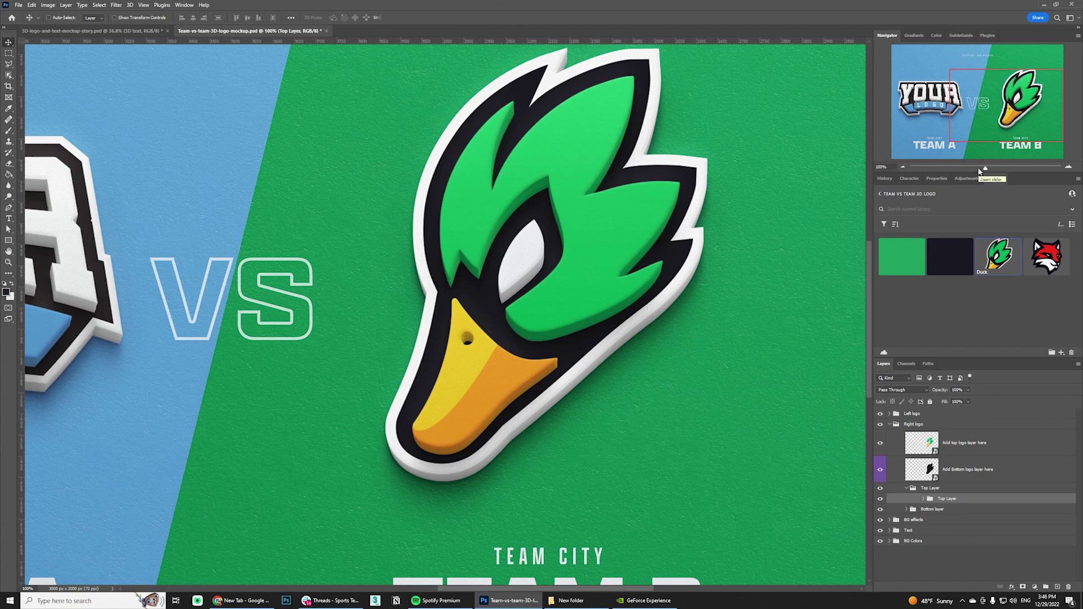
{"action": "left_click_drag", "start_coordinate": [979, 171], "coordinate": [972, 171]}
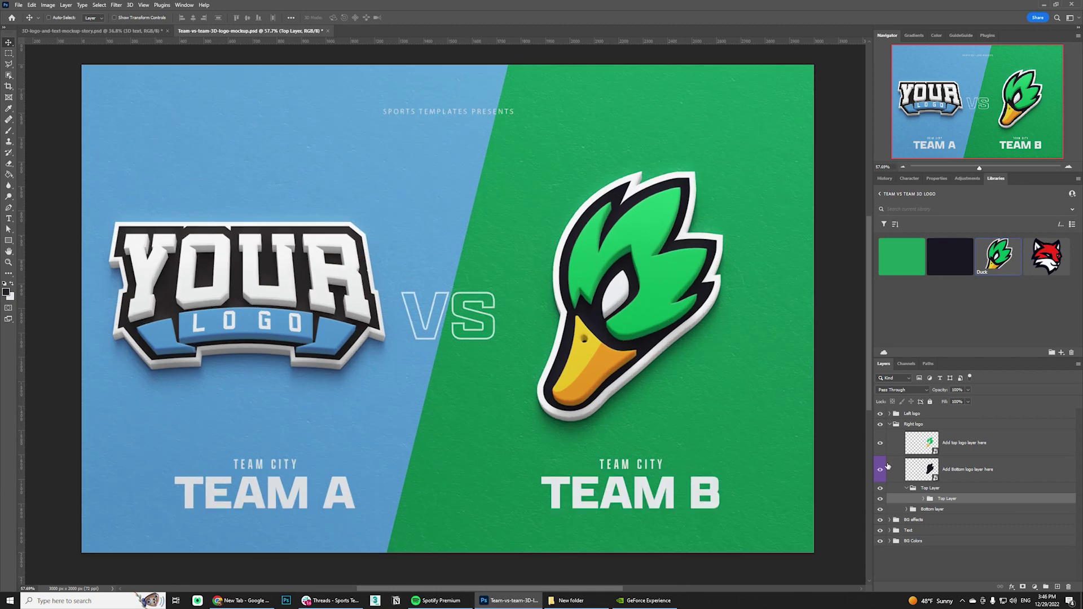
{"action": "left_click", "coordinate": [890, 424]}
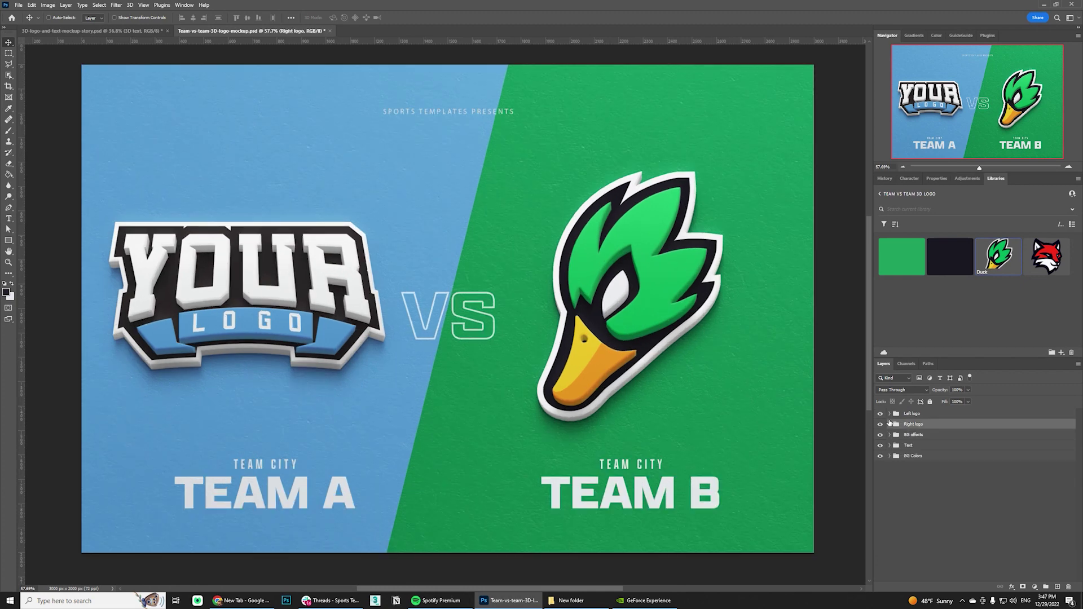
{"action": "left_click", "coordinate": [889, 416]}
{"action": "double_click", "coordinate": [918, 454]}
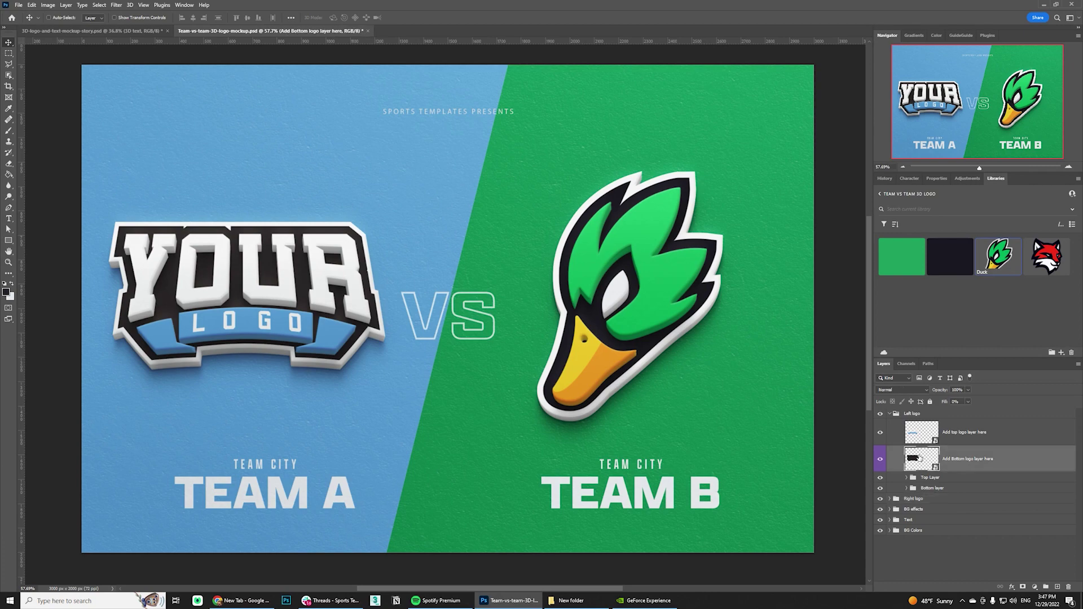
{"action": "double_click", "coordinate": [1045, 258]}
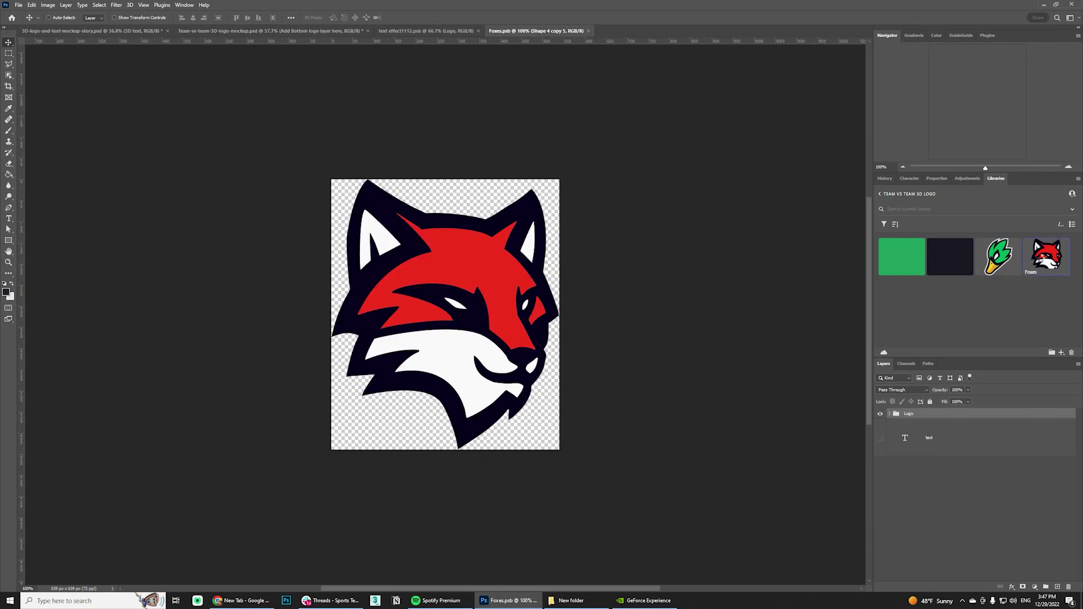
{"action": "left_click_drag", "start_coordinate": [543, 35], "coordinate": [246, 343]}
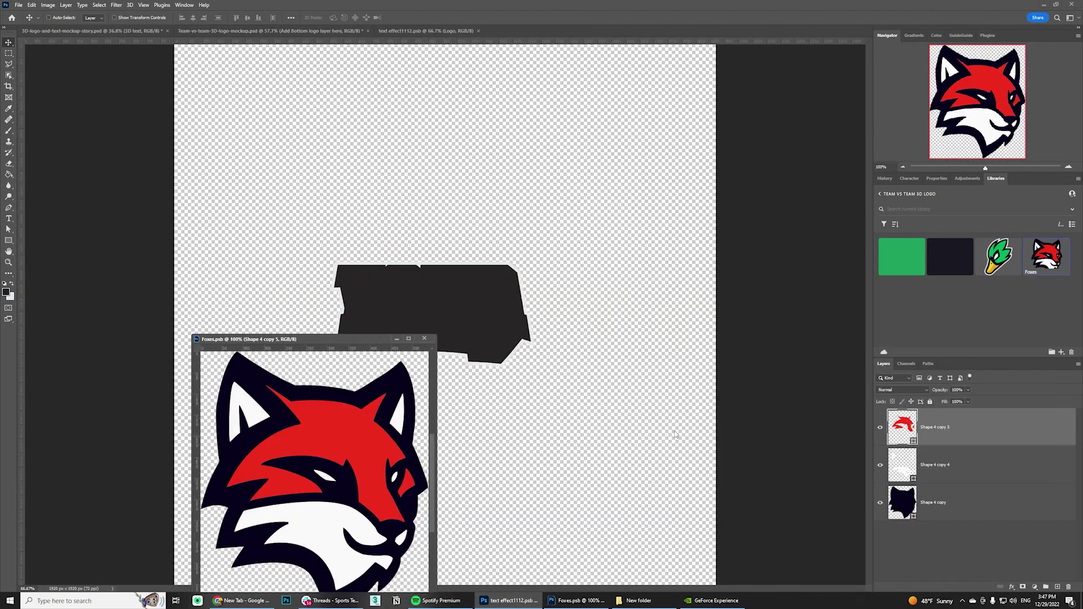
- Group the three fox shape layers as "fox" and copy the group into the bottom logo document
{"action": "left_click", "coordinate": [977, 513], "text": "shift"}
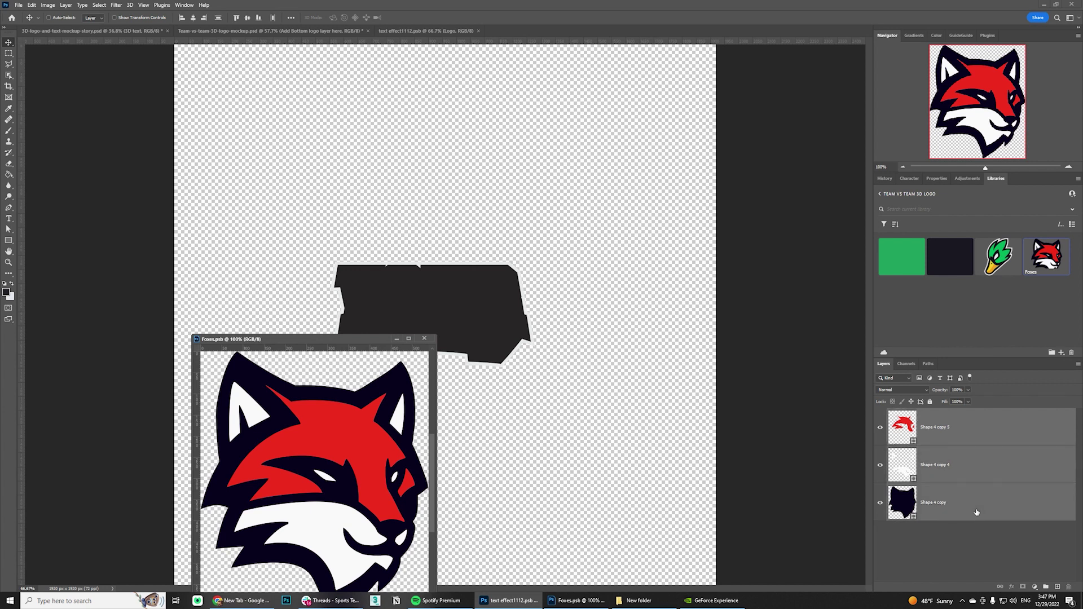
{"action": "key", "text": "ctrl+g"}
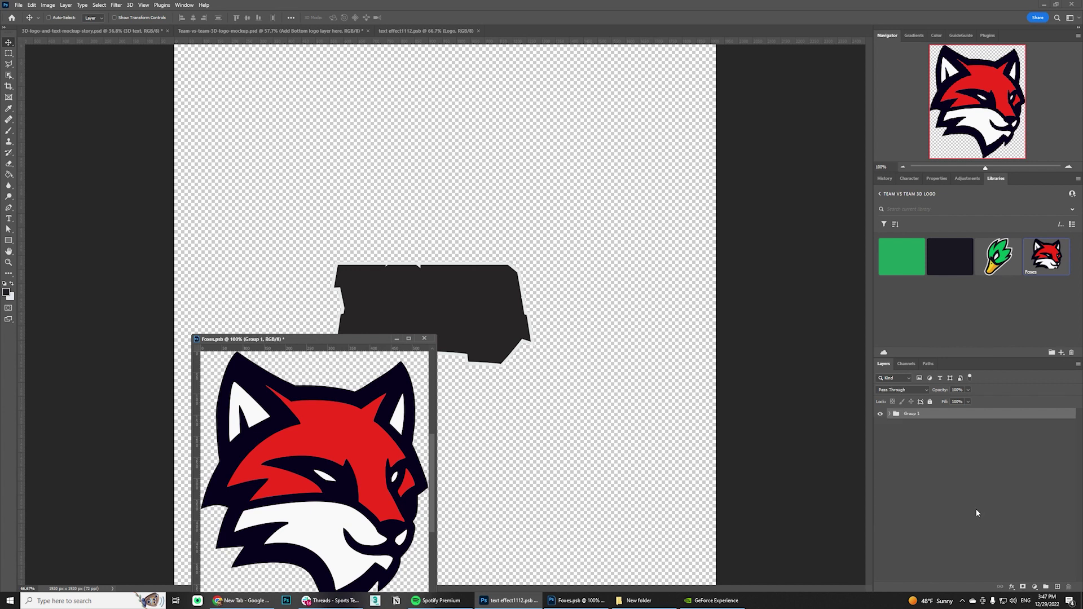
{"action": "double_click", "coordinate": [918, 414]}
{"action": "type", "text": "fox"}
{"action": "key", "text": "Return"}
{"action": "left_click_drag", "start_coordinate": [926, 415], "coordinate": [599, 291]}
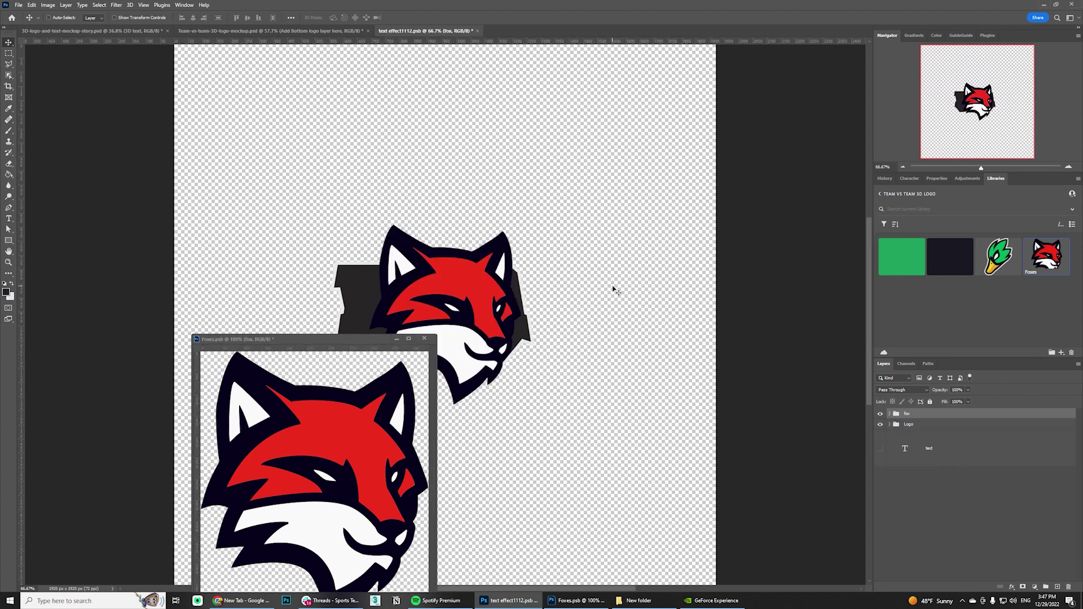
- Close the Foxes document and hide the Logo group in the bottom logo document
{"action": "left_click", "coordinate": [424, 339]}
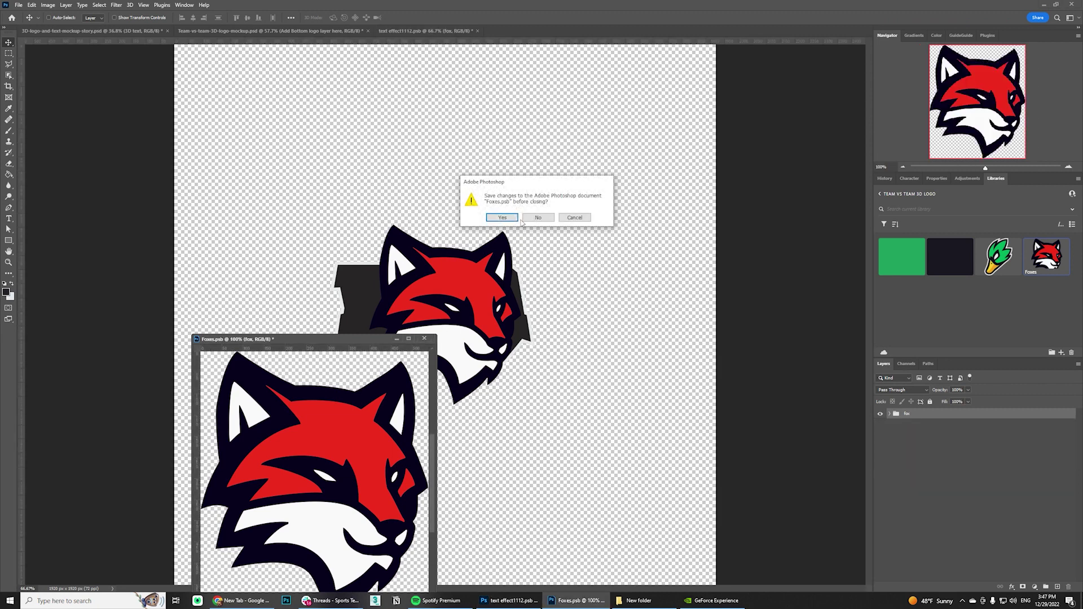
{"action": "left_click", "coordinate": [522, 220]}
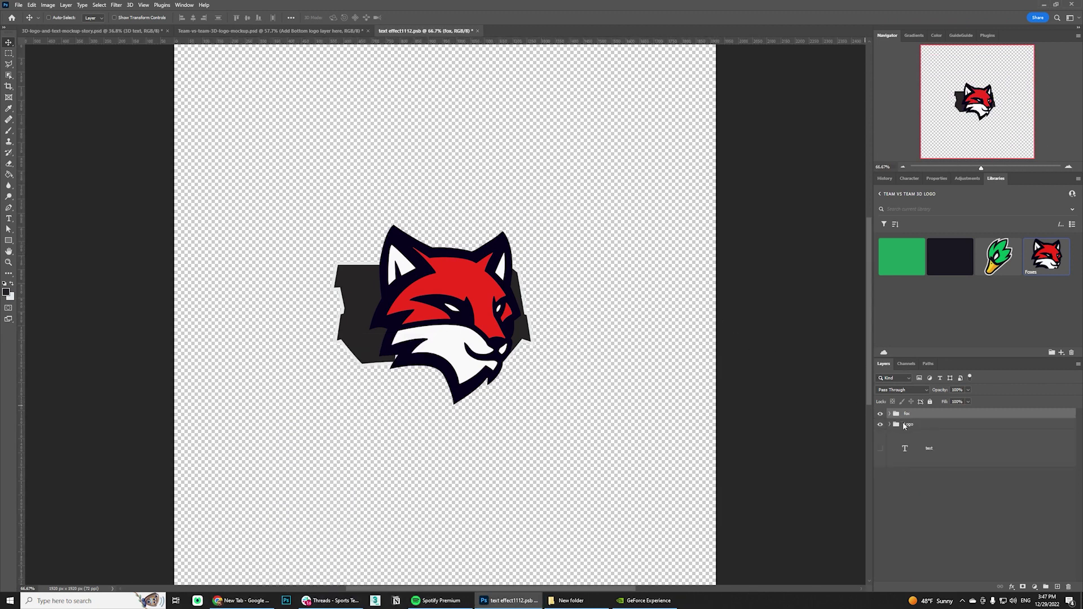
{"action": "left_click", "coordinate": [880, 424]}
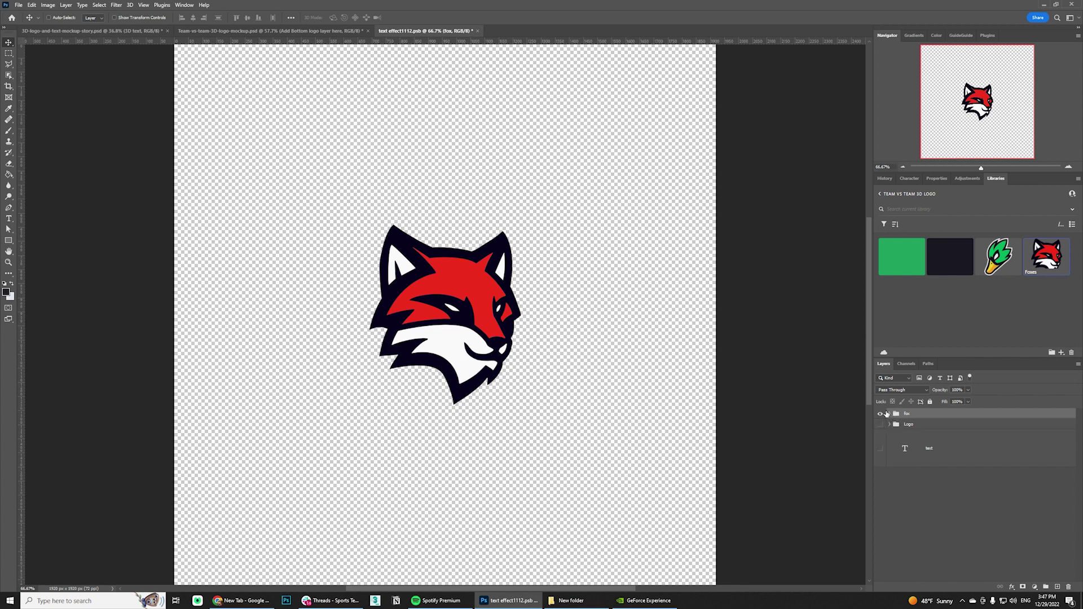
- Add a Stroke effect with Outside position to the dark Shape 4 copy layer in the fox group
{"action": "left_click", "coordinate": [890, 415]}
{"action": "left_click", "coordinate": [993, 515]}
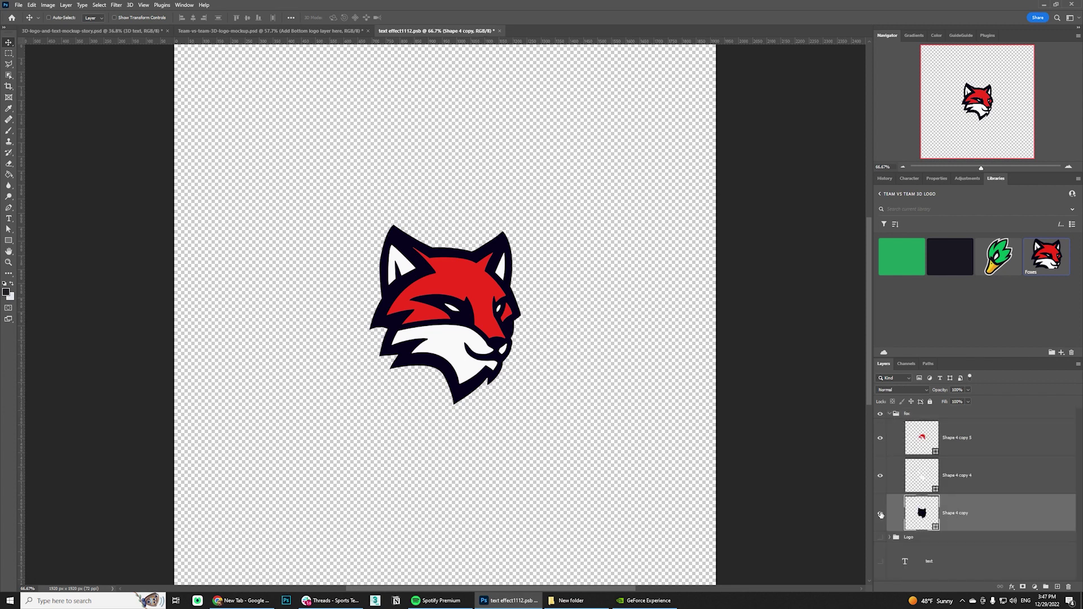
{"action": "left_click", "coordinate": [880, 513]}
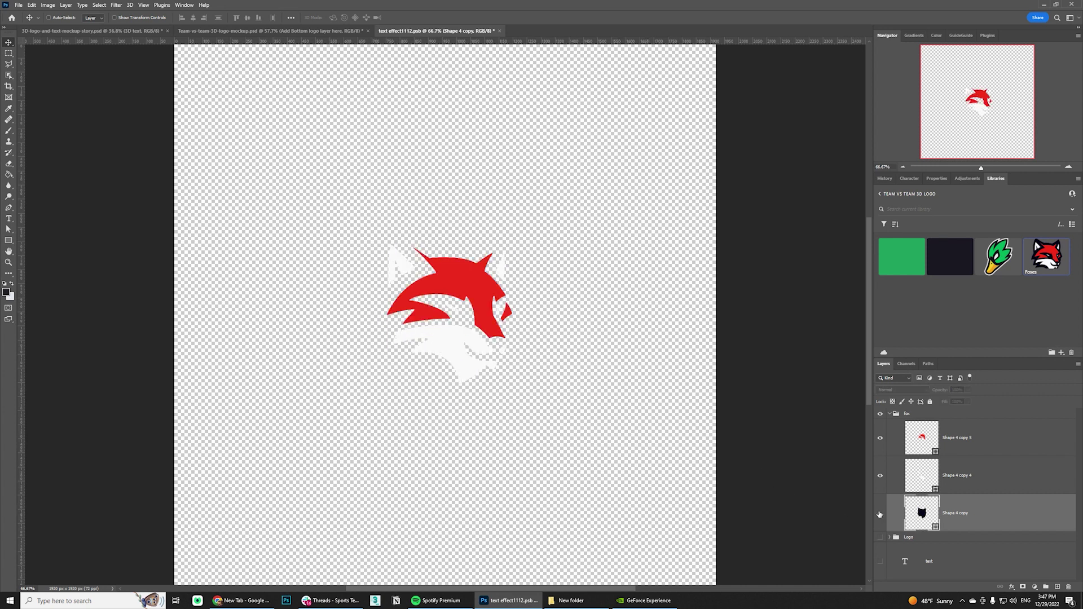
{"action": "left_click", "coordinate": [880, 514]}
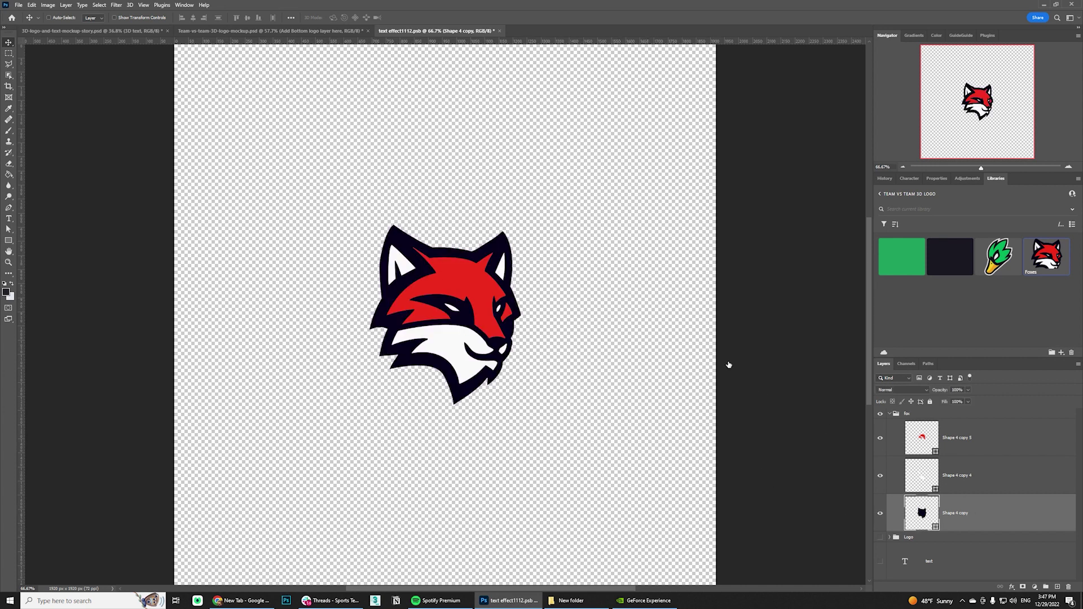
{"action": "left_click", "coordinate": [698, 183]}
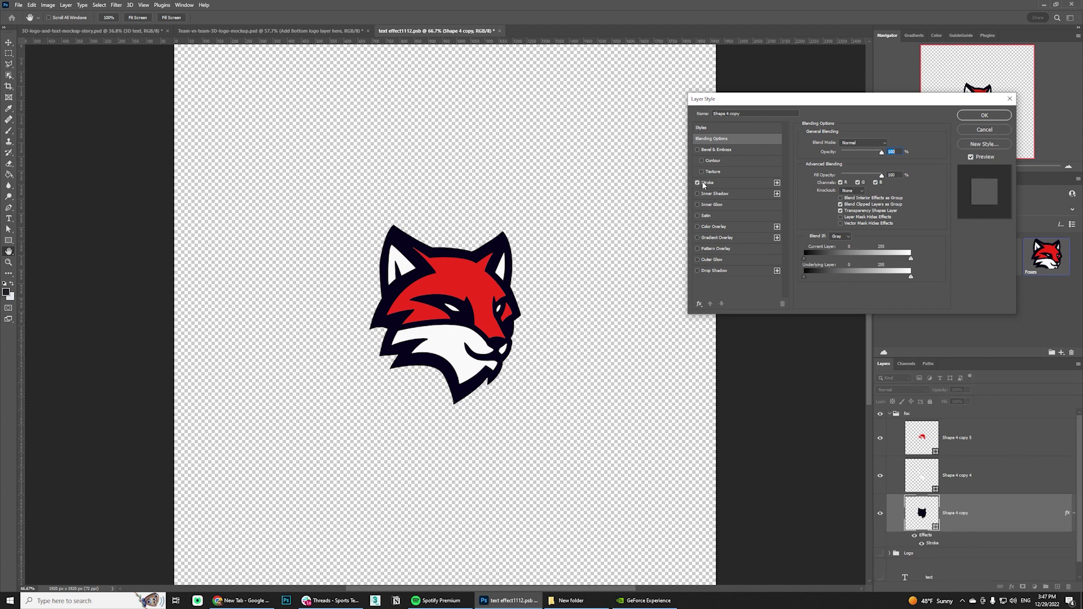
{"action": "left_click", "coordinate": [706, 183]}
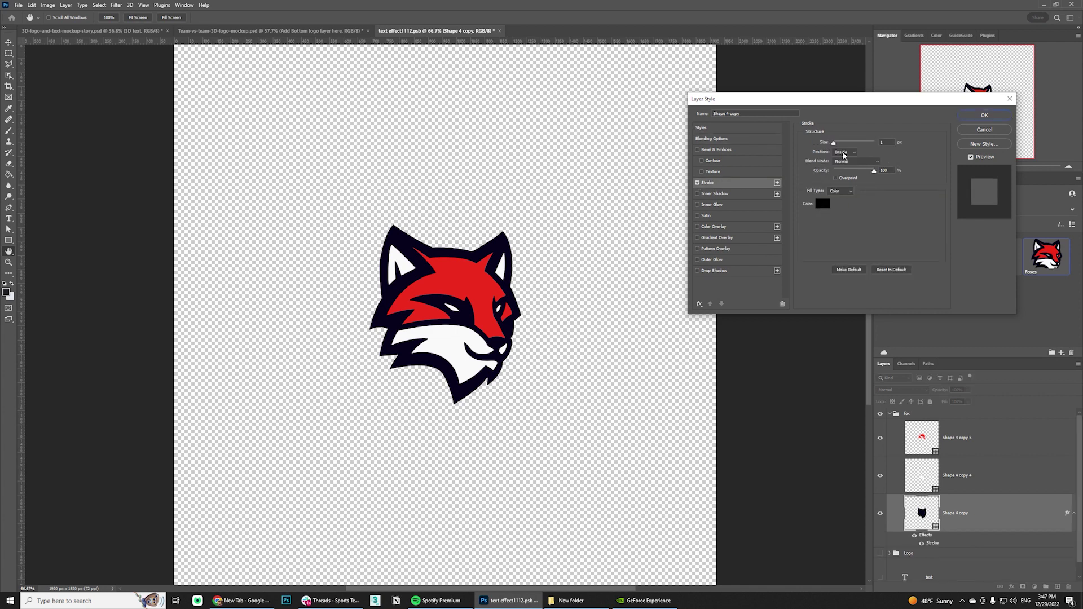
{"action": "left_click", "coordinate": [843, 153]}
{"action": "left_click", "coordinate": [843, 153]}
- Set the fox outline's stroke color to white and its size to about 10 px, and apply the layer style
{"action": "left_click", "coordinate": [821, 206]}
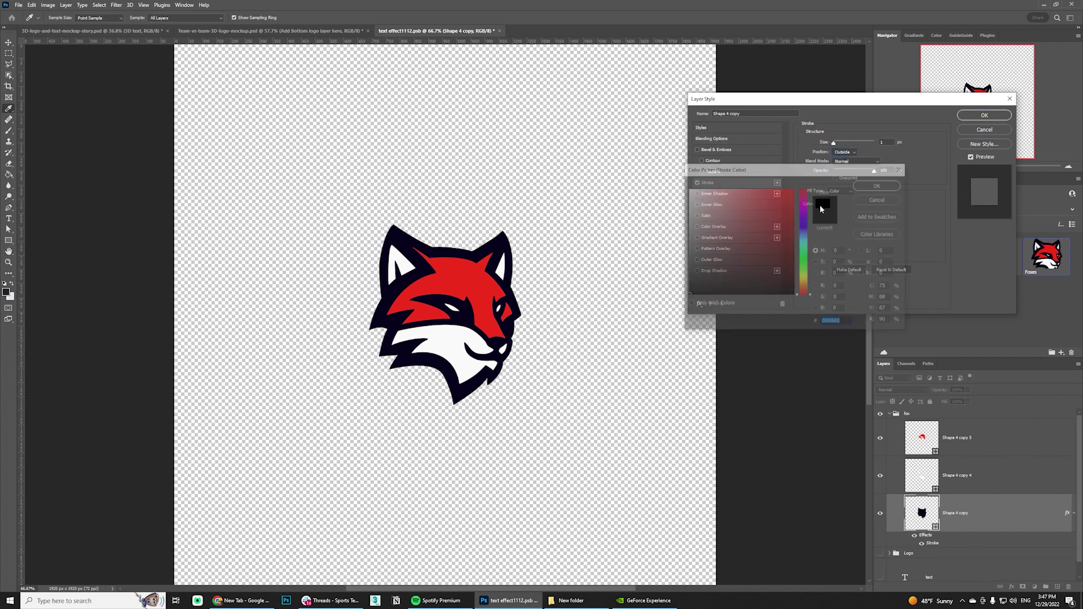
{"action": "left_click", "coordinate": [688, 193]}
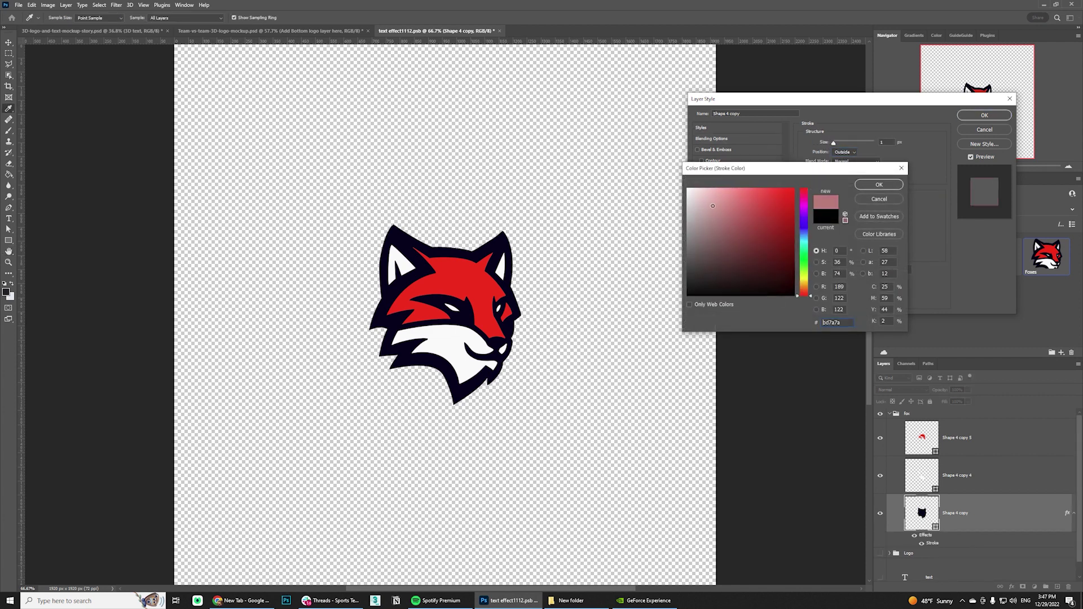
{"action": "left_click", "coordinate": [864, 184]}
{"action": "left_click_drag", "start_coordinate": [833, 143], "coordinate": [836, 143]}
{"action": "left_click_drag", "start_coordinate": [836, 144], "coordinate": [839, 145]}
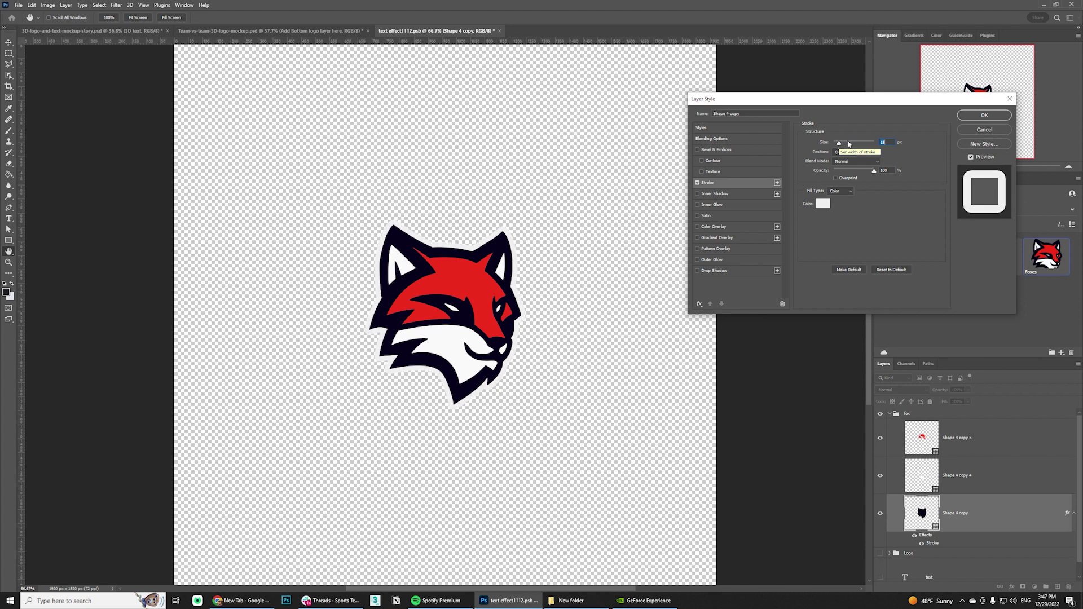
{"action": "left_click", "coordinate": [982, 116]}
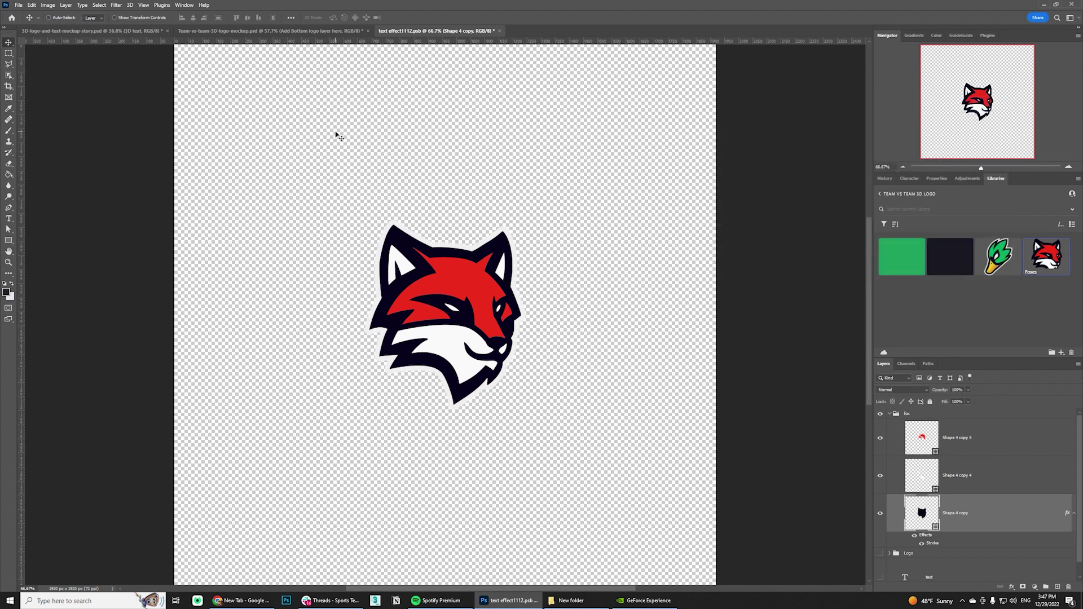
- Open the Left logo's top logo smart object and float its window over the bottom logo document
{"action": "left_click", "coordinate": [304, 31]}
{"action": "double_click", "coordinate": [925, 435]}
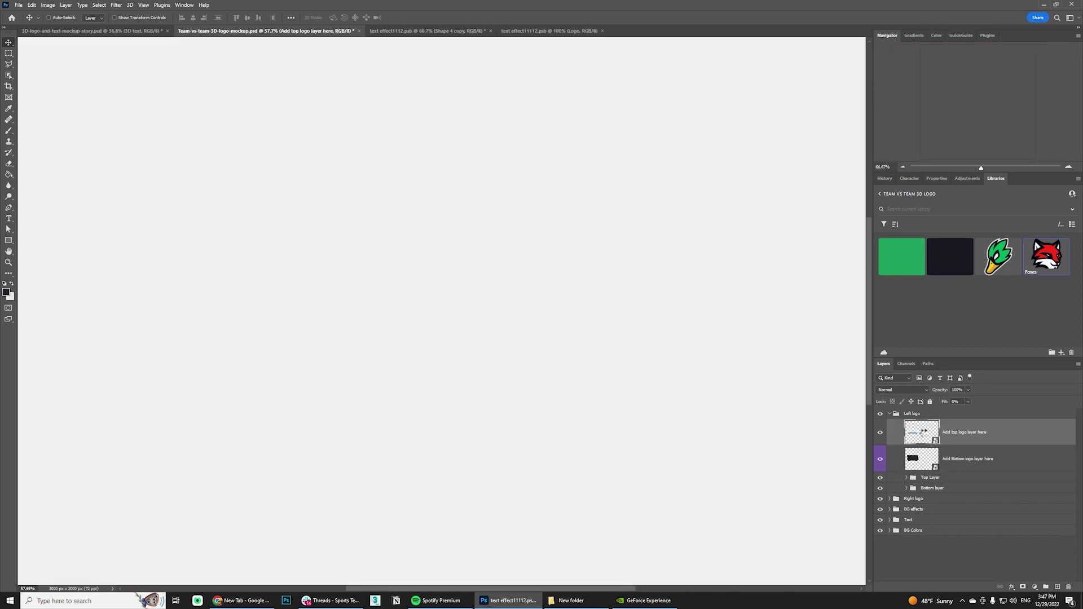
{"action": "left_click_drag", "start_coordinate": [567, 30], "coordinate": [675, 189]}
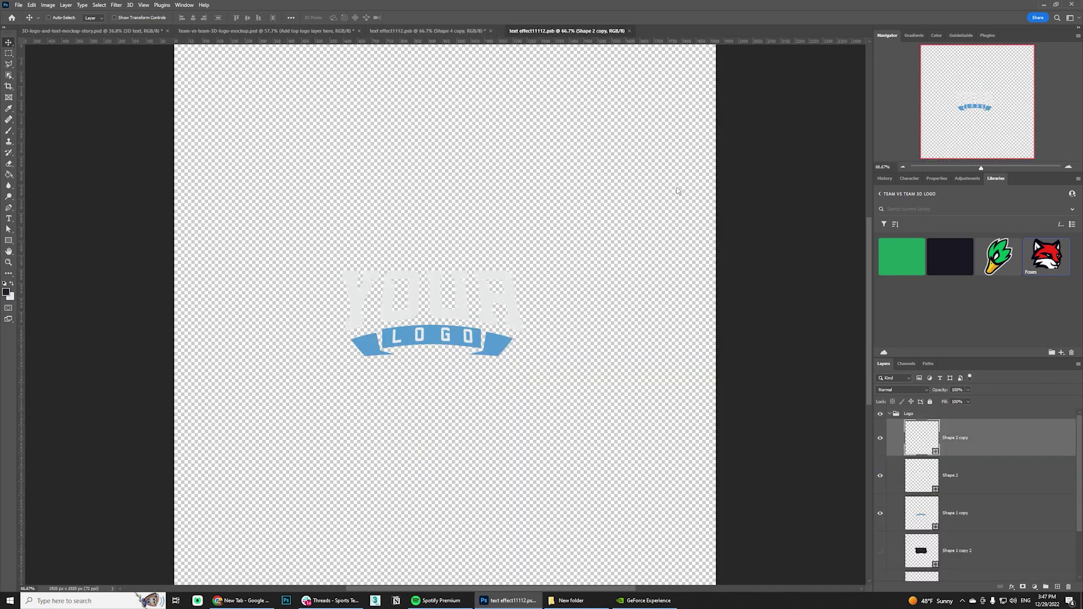
{"action": "left_click", "coordinate": [437, 31]}
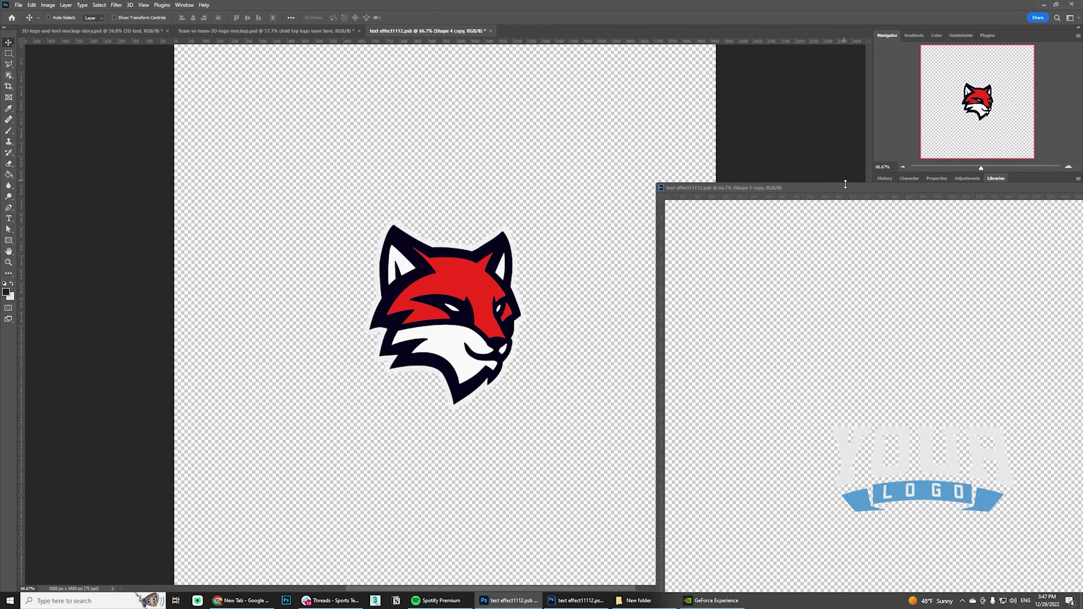
{"action": "left_click_drag", "start_coordinate": [846, 187], "coordinate": [233, 271]}
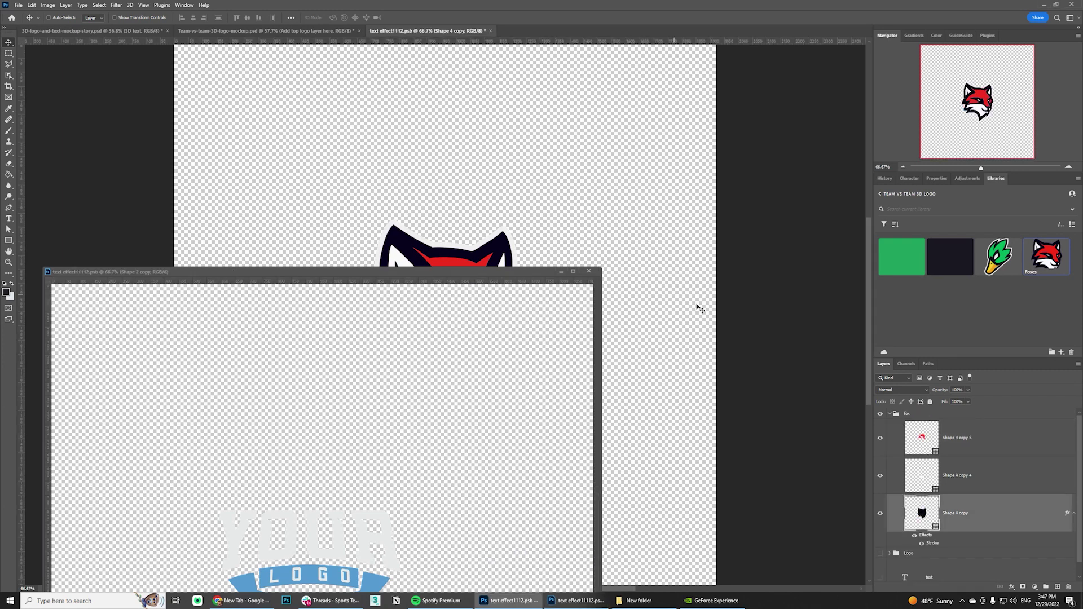
- Copy the fox group from the bottom logo document into the floating top logo document
{"action": "left_click", "coordinate": [891, 414]}
{"action": "left_click", "coordinate": [891, 414]}
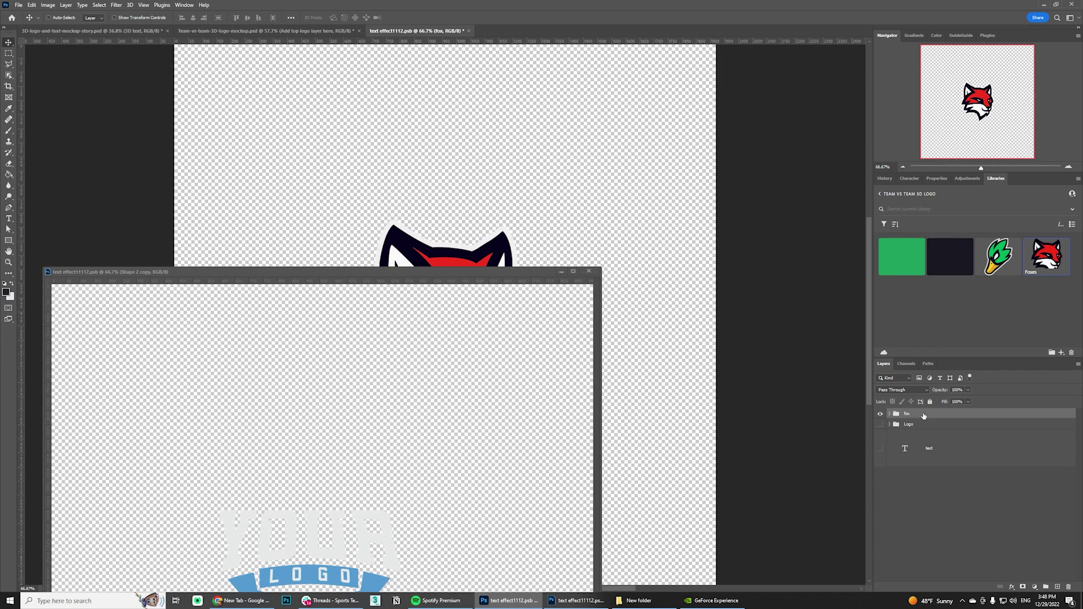
{"action": "left_click_drag", "start_coordinate": [923, 416], "coordinate": [279, 471]}
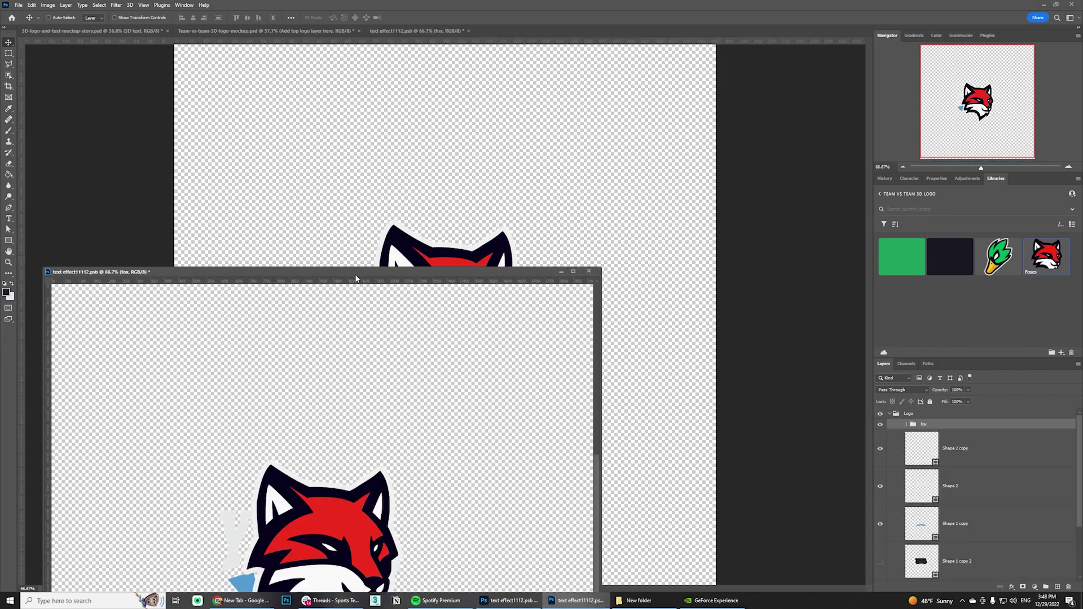
{"action": "left_click_drag", "start_coordinate": [355, 278], "coordinate": [501, 72]}
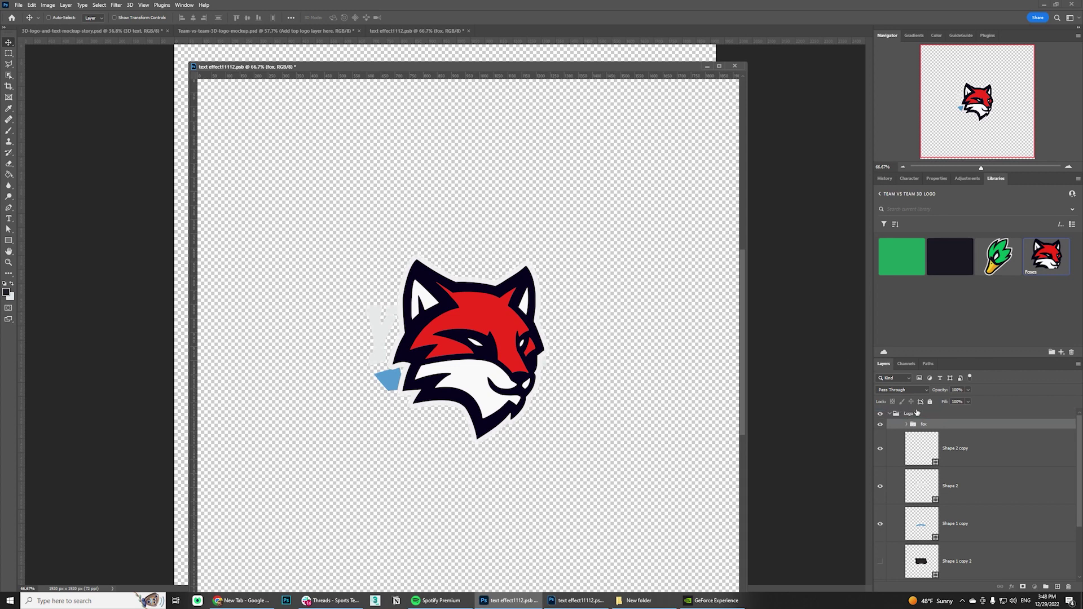
- Move the copied fox group above the Logo group and hide the Logo group
{"action": "left_click_drag", "start_coordinate": [919, 424], "coordinate": [916, 411]}
{"action": "left_click", "coordinate": [890, 424]}
{"action": "left_click", "coordinate": [880, 425]}
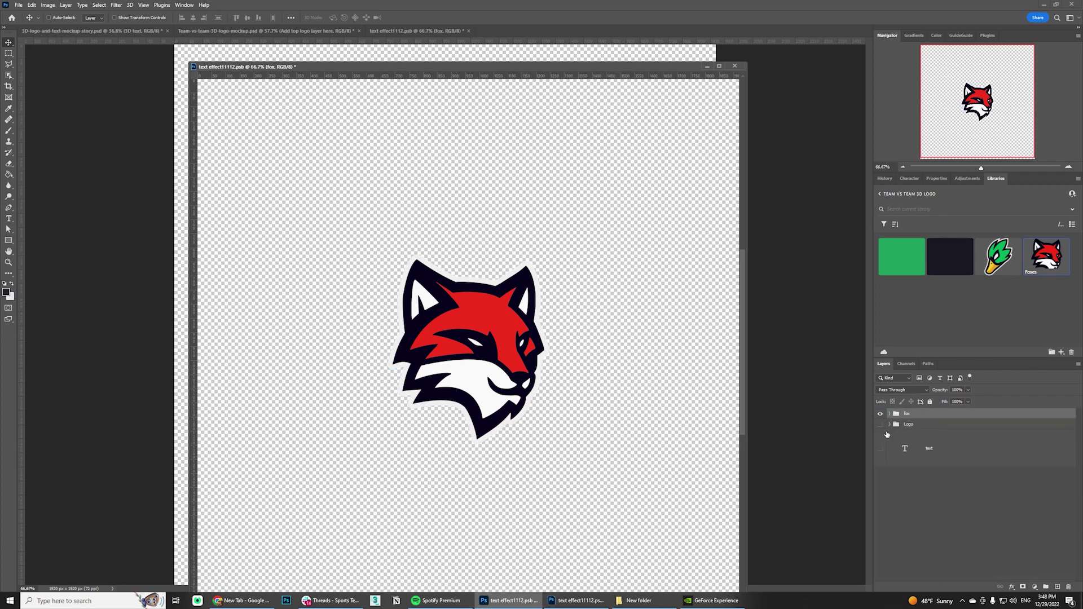
- Hide Shape 4 copy in the top logo's fox group and close the document with its changes saved
{"action": "left_click", "coordinate": [890, 414]}
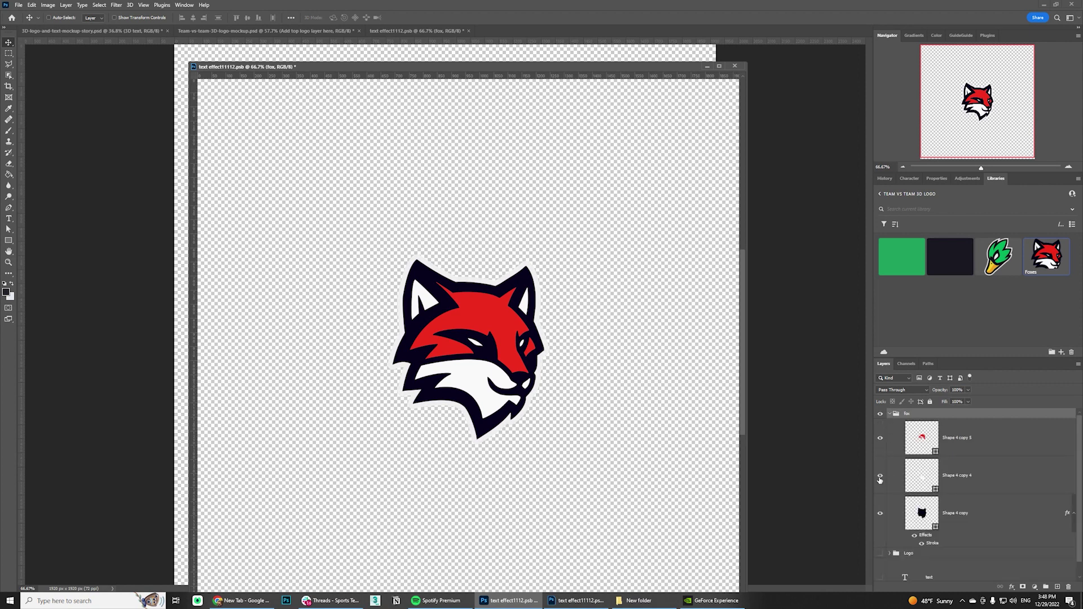
{"action": "left_click", "coordinate": [880, 477]}
{"action": "left_click", "coordinate": [880, 476]}
{"action": "left_click", "coordinate": [880, 513]}
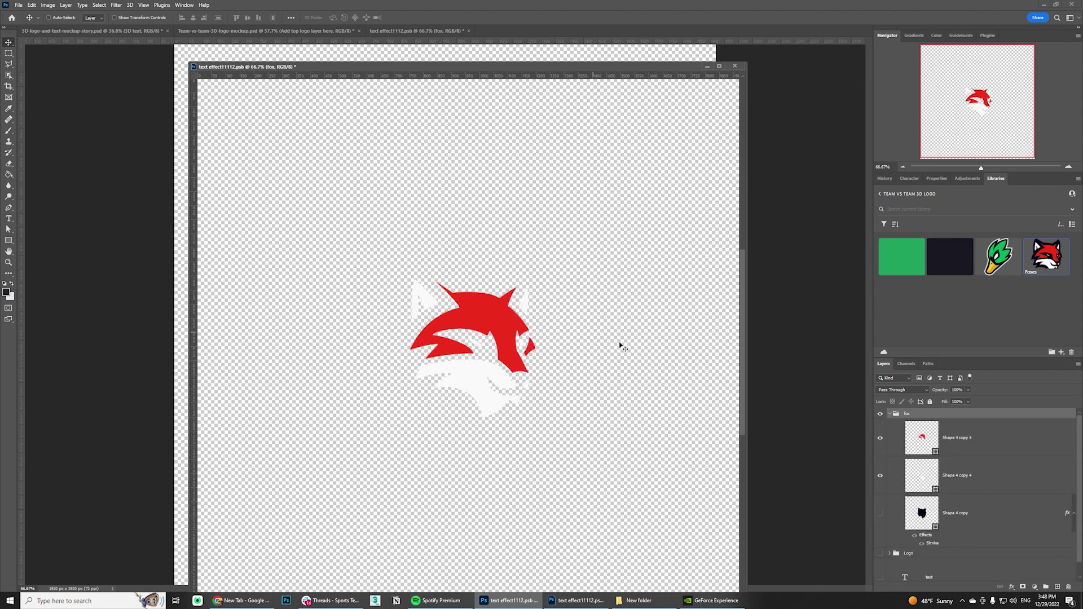
{"action": "left_click", "coordinate": [734, 66]}
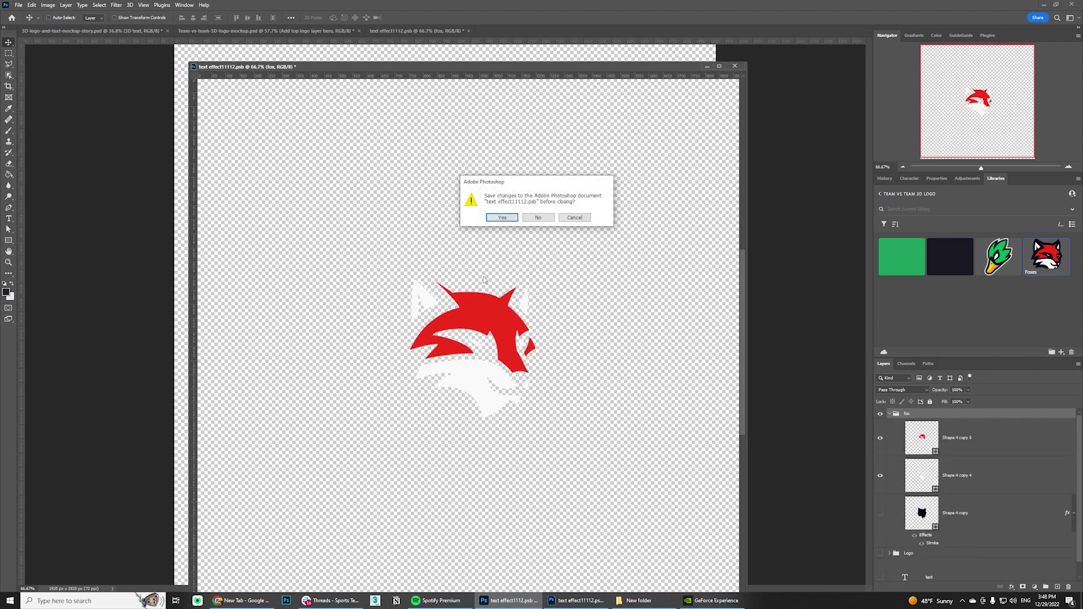
{"action": "left_click", "coordinate": [501, 217]}
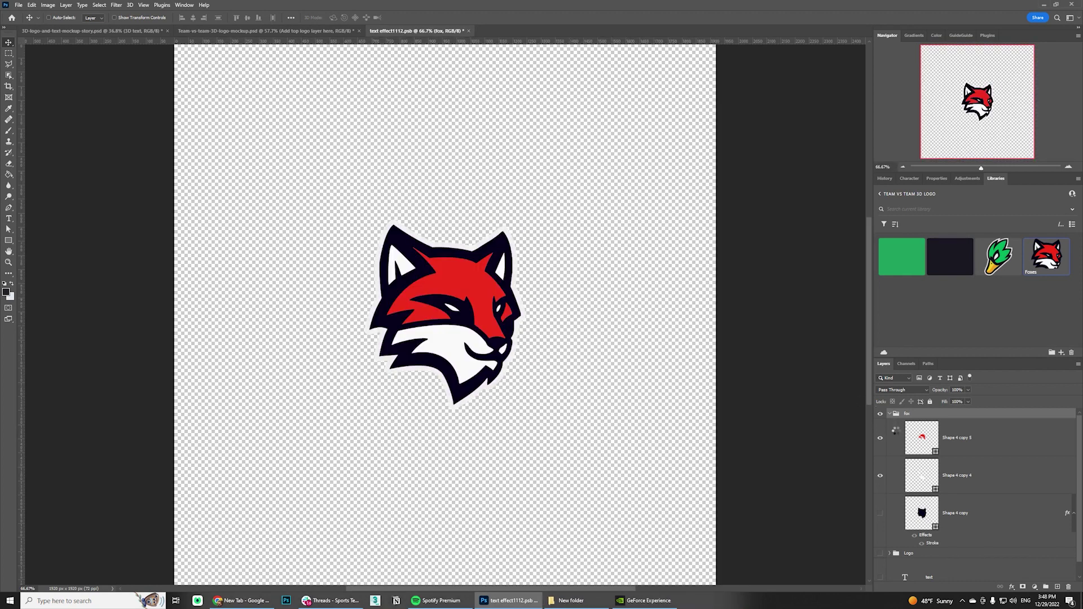
- In the bottom logo's fox group, hide Shape 4 copy 5 and Shape 4 copy 4, keeping only the dark outlined base
{"action": "left_click", "coordinate": [889, 413]}
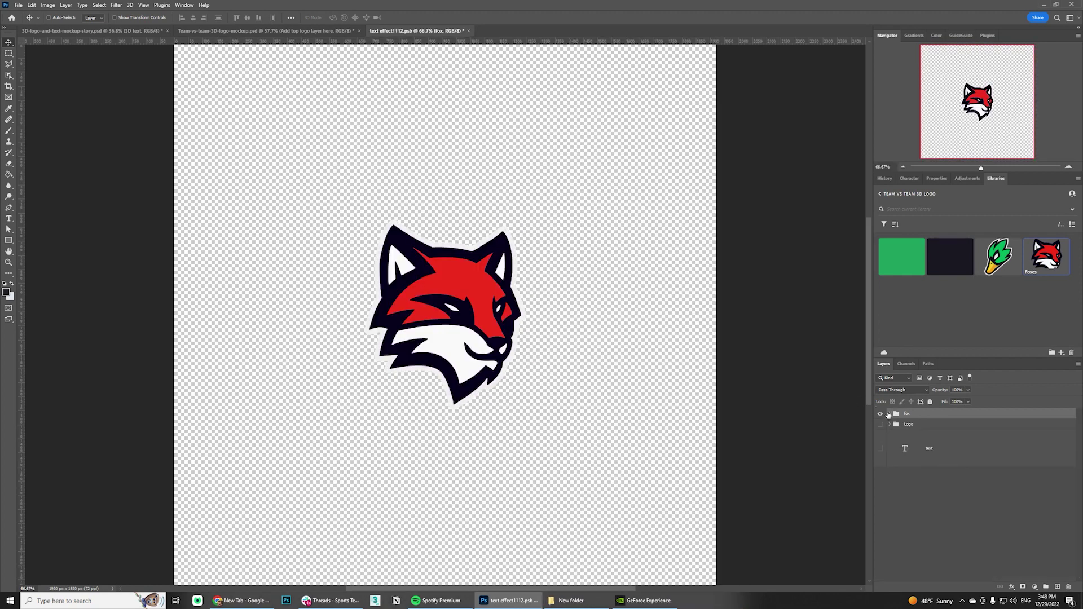
{"action": "left_click", "coordinate": [890, 413]}
{"action": "left_click", "coordinate": [880, 438]}
{"action": "left_click", "coordinate": [880, 475]}
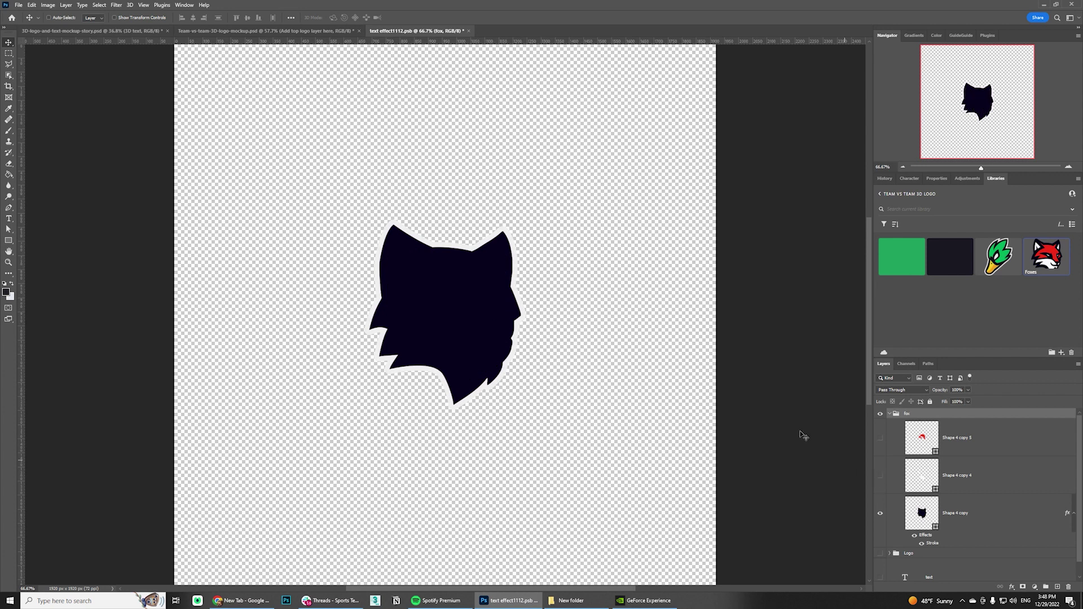
- Close the fox's bottom logo document with its changes saved and collapse the Left logo group
{"action": "left_click", "coordinate": [468, 31]}
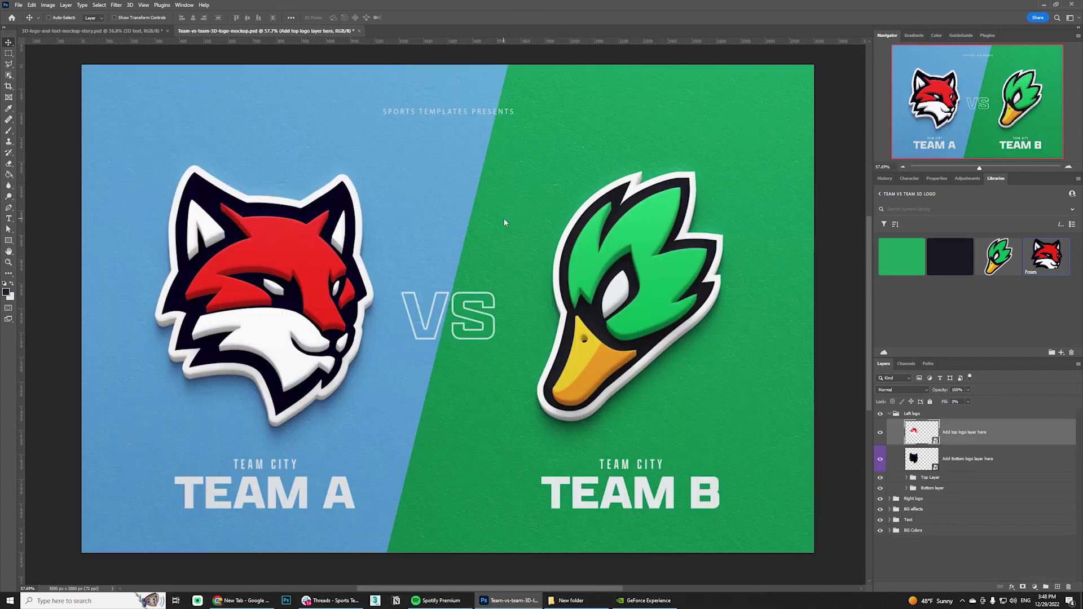
{"action": "left_click", "coordinate": [890, 414]}
- In the Left team background colors, hide the Light Blue layer and recolor the Grey layer with the dark #181822 library swatch
{"action": "left_click", "coordinate": [890, 456]}
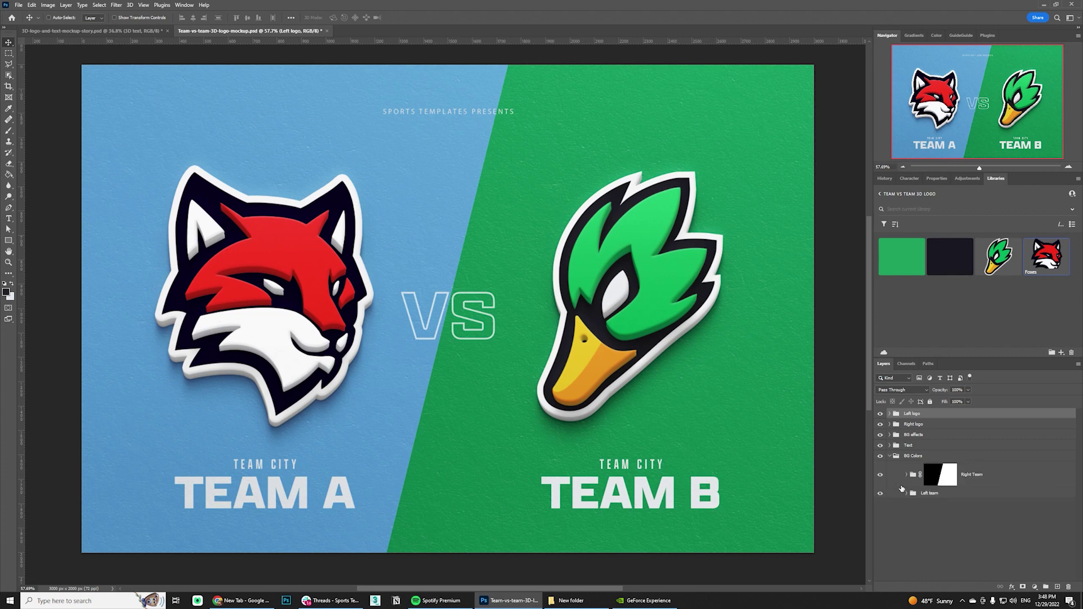
{"action": "left_click", "coordinate": [906, 494]}
{"action": "scroll", "coordinate": [906, 496], "scroll_direction": "down", "scroll_amount": 3}
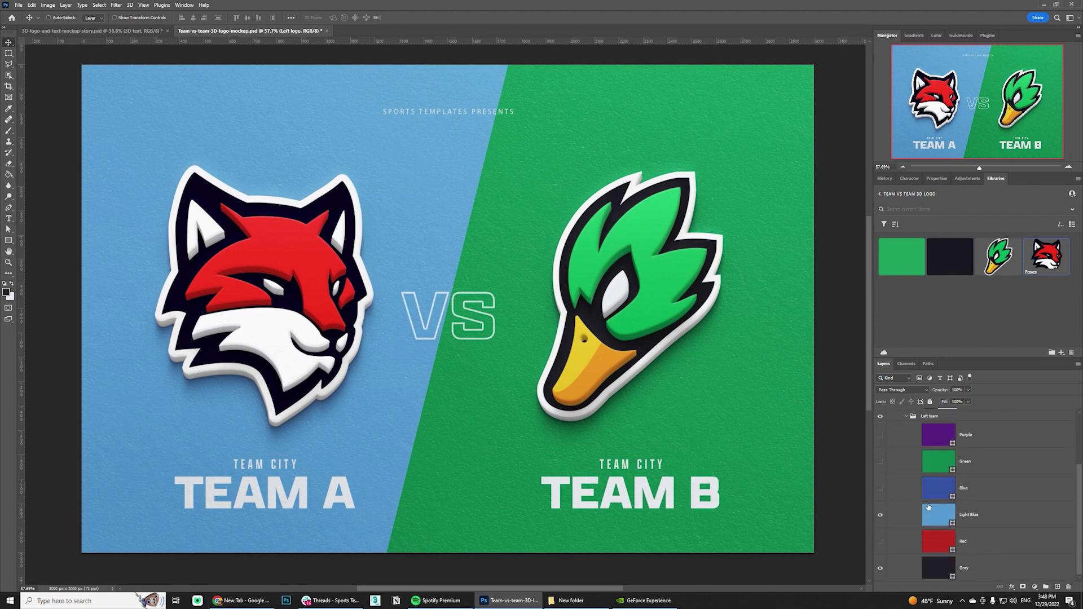
{"action": "left_click", "coordinate": [983, 566]}
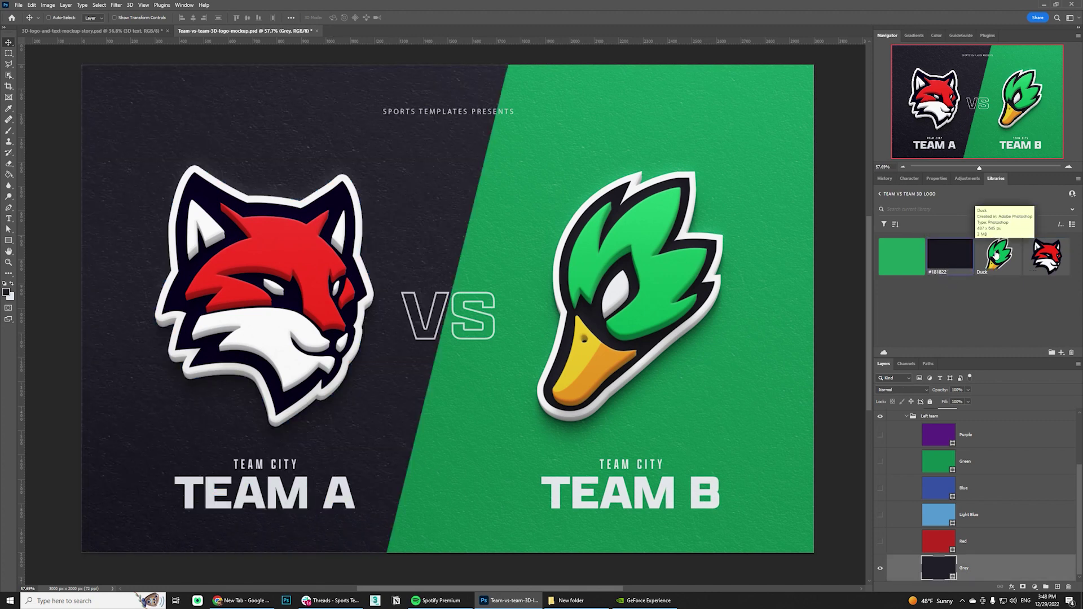
- Recolor the Right Team's Green background layer with the library's green swatch and collapse both team color groups
{"action": "scroll", "coordinate": [942, 493], "scroll_direction": "up", "scroll_amount": 2}
{"action": "scroll", "coordinate": [942, 493], "scroll_direction": "up", "scroll_amount": 1}
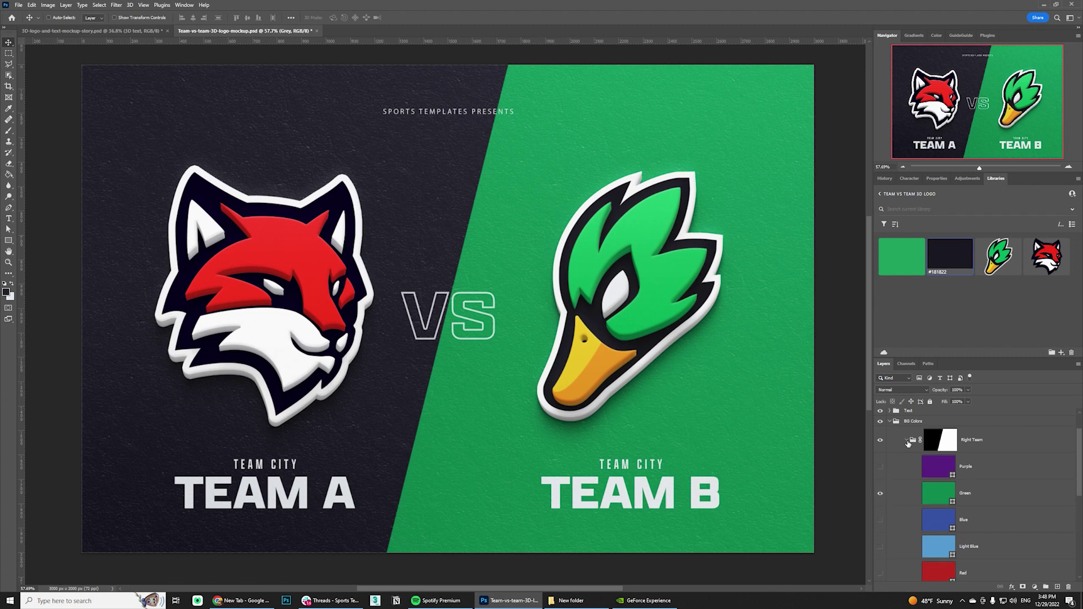
{"action": "left_click", "coordinate": [949, 490]}
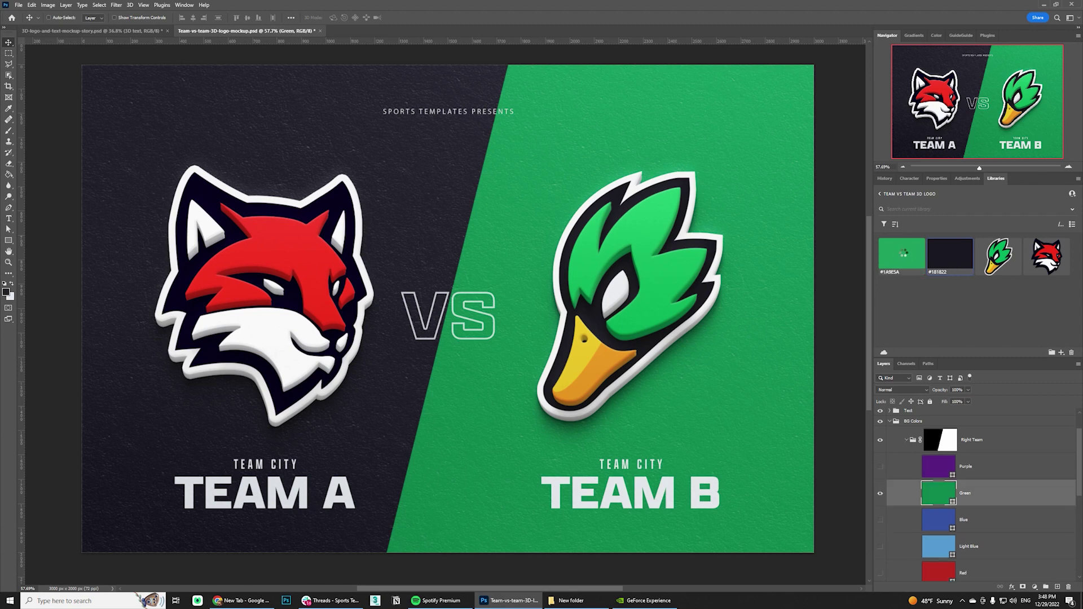
{"action": "left_click", "coordinate": [903, 254]}
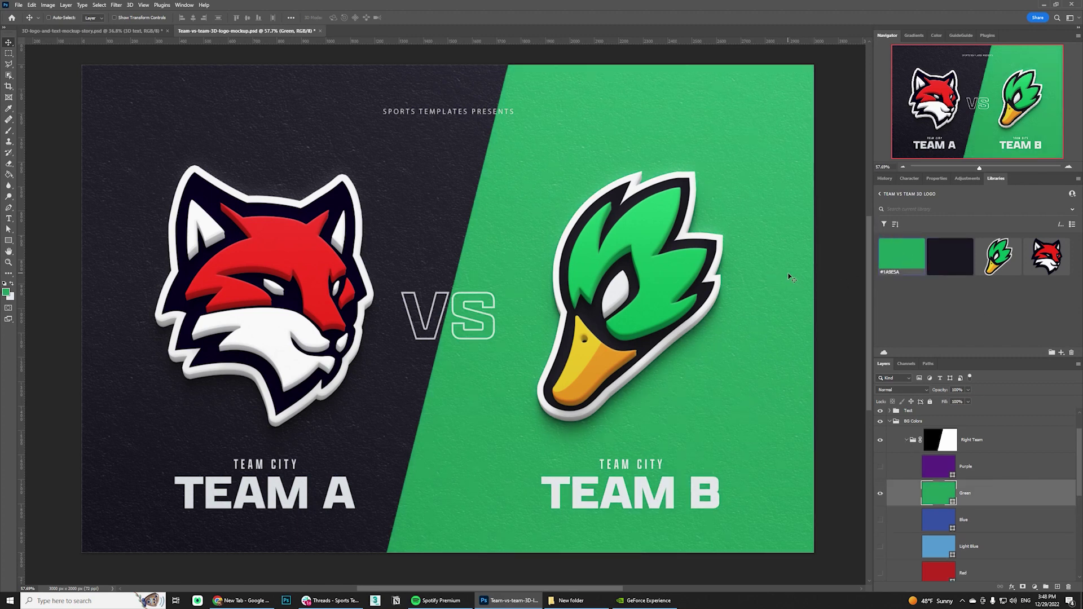
{"action": "left_click", "coordinate": [906, 440]}
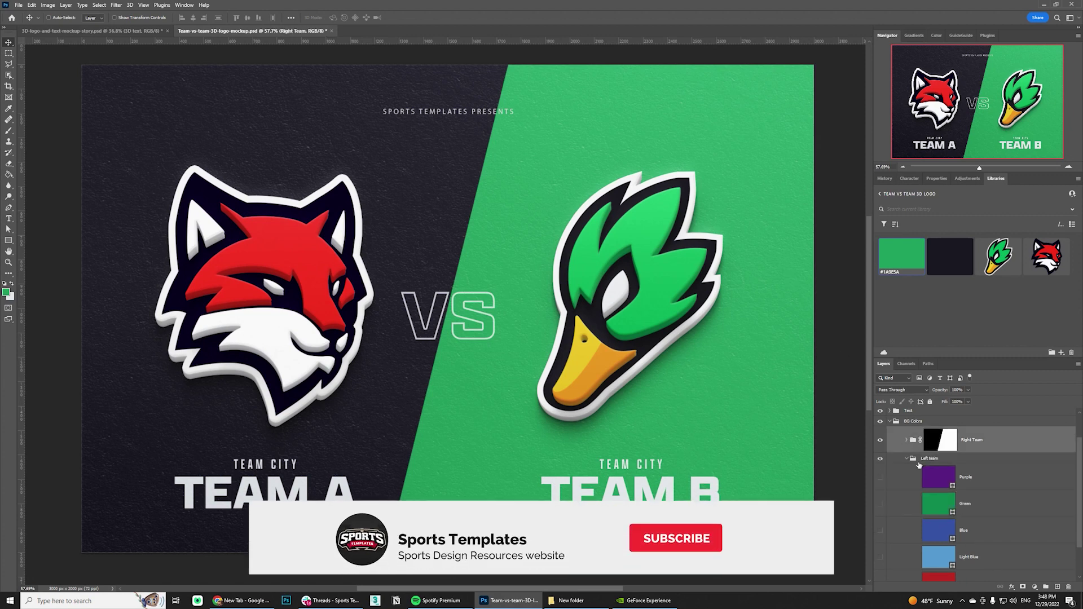
{"action": "left_click", "coordinate": [906, 458]}
{"action": "left_click", "coordinate": [962, 494]}
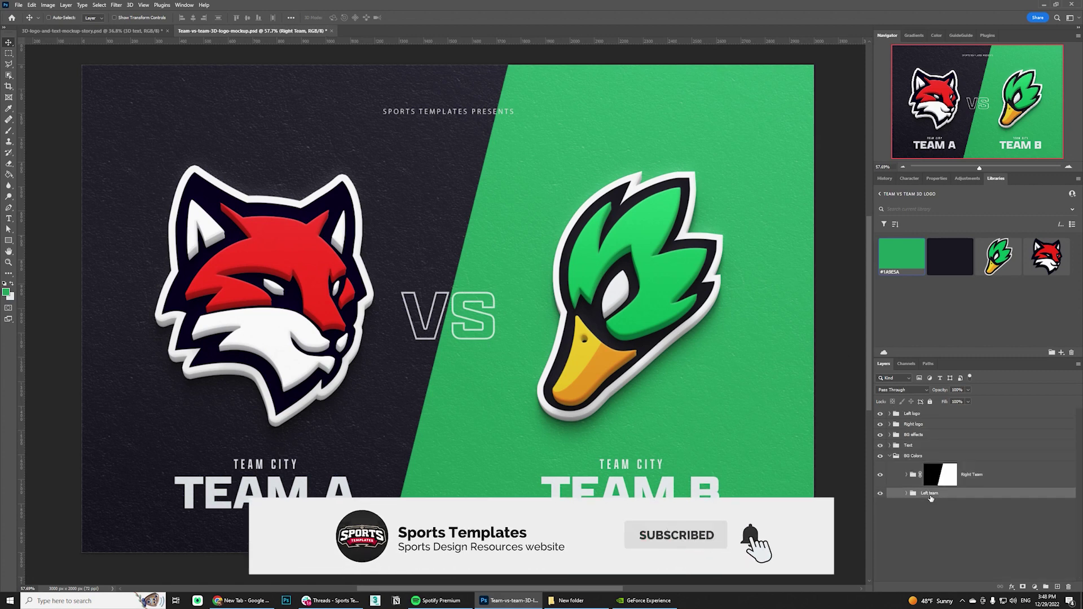
{"action": "left_click", "coordinate": [948, 474]}
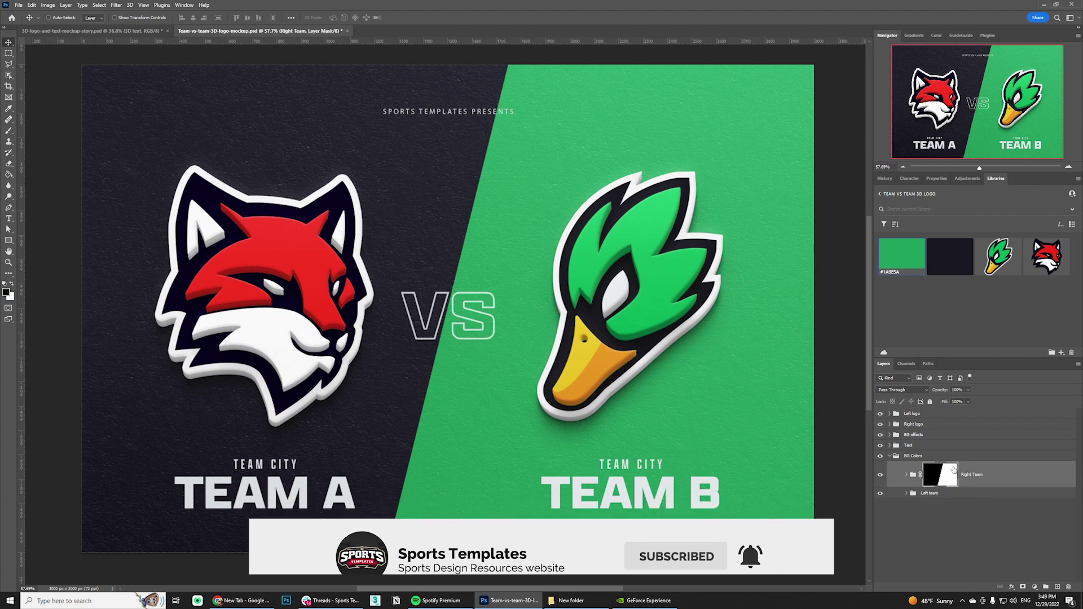
- In the Text group, change the Right team city text to TORONTO
{"action": "left_click", "coordinate": [889, 445]}
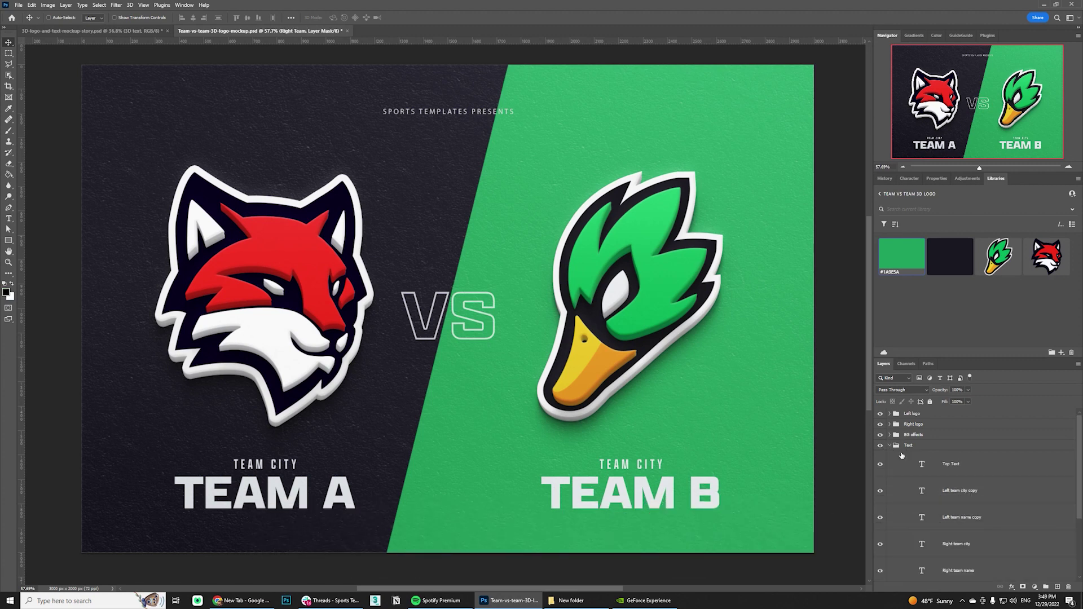
{"action": "scroll", "coordinate": [914, 474], "scroll_direction": "down", "scroll_amount": 1}
{"action": "left_click", "coordinate": [926, 530]}
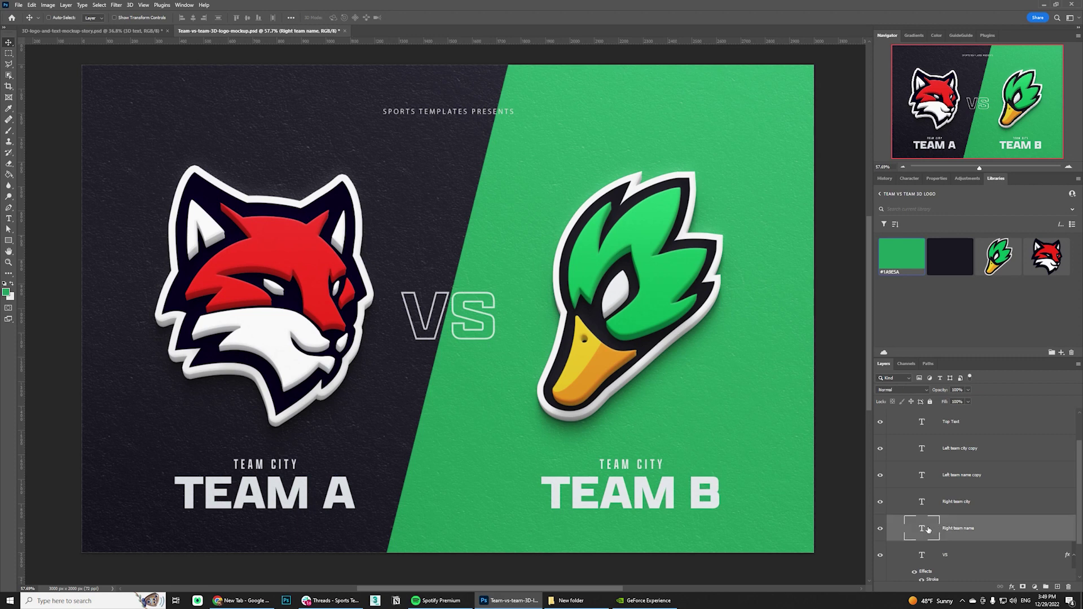
{"action": "double_click", "coordinate": [925, 531]}
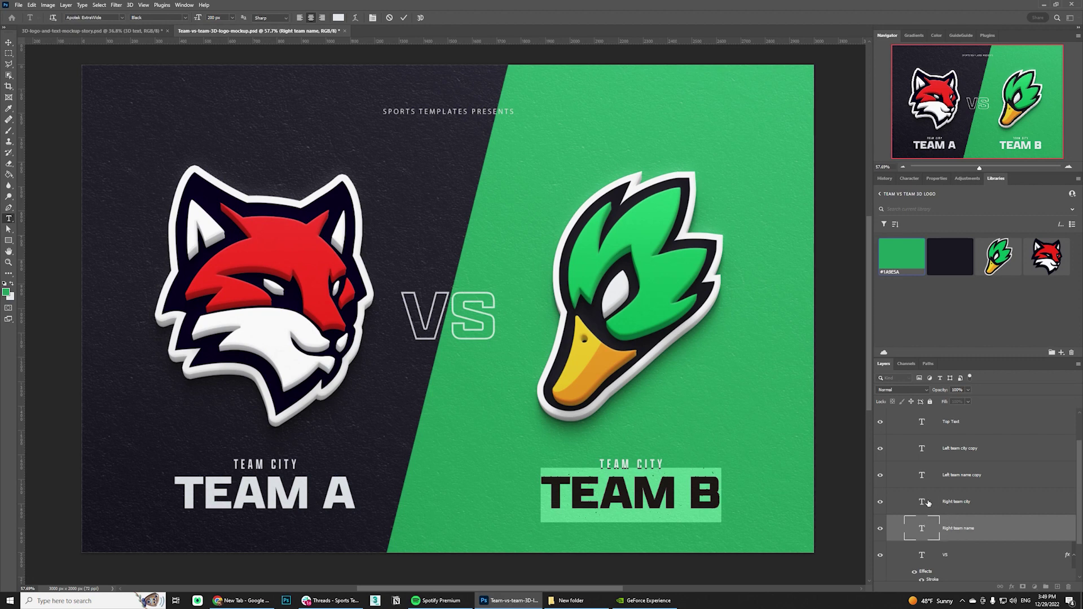
{"action": "left_click", "coordinate": [928, 502]}
{"action": "double_click", "coordinate": [915, 500]}
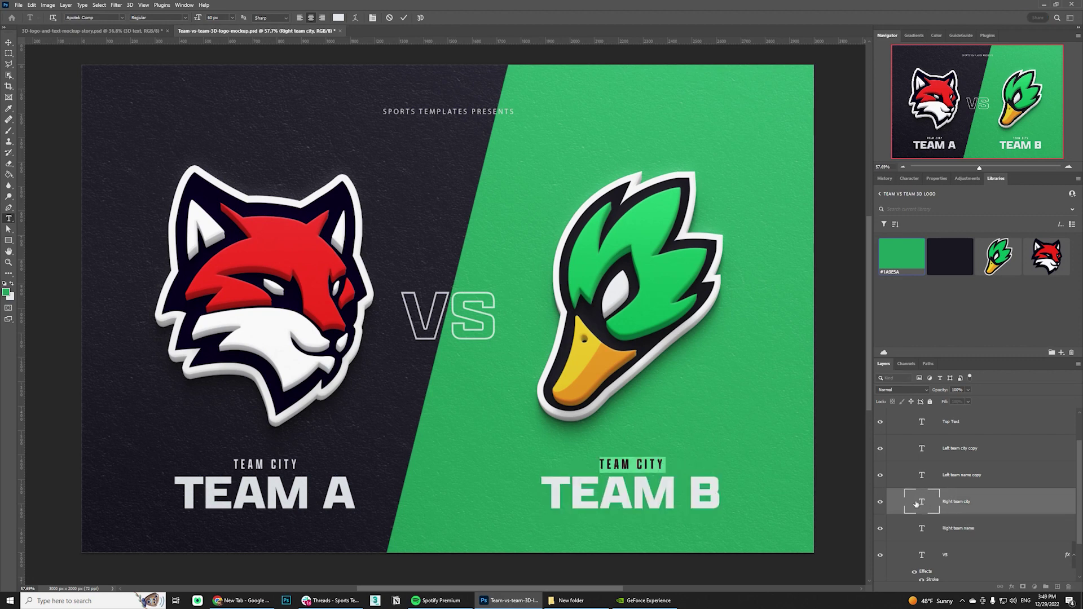
{"action": "type", "text": "TORONTO"}
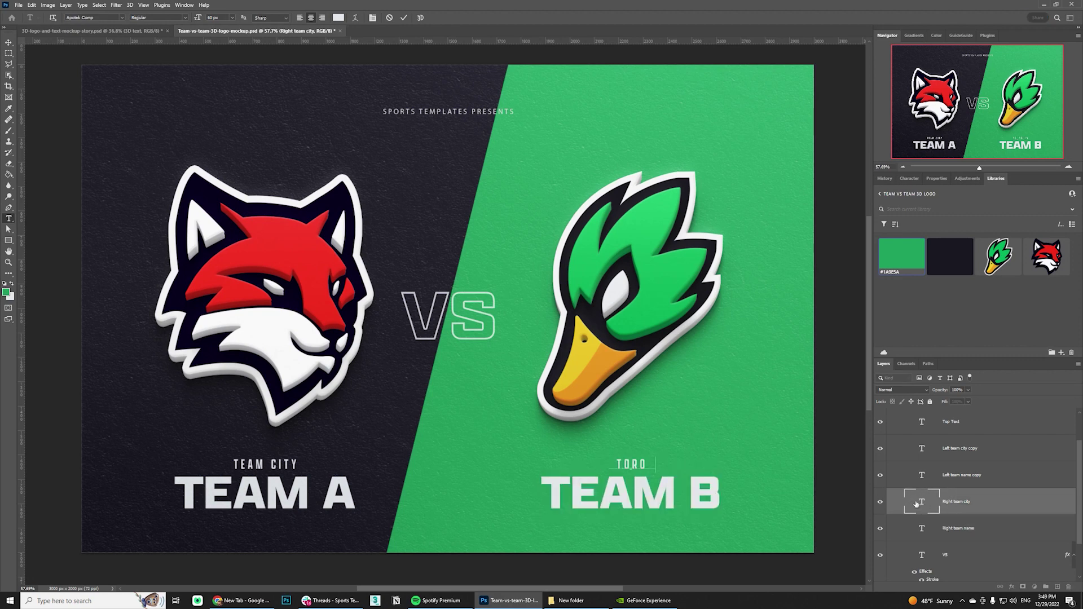
- Change the Right team name text to DUCKS and return to the Move tool
{"action": "left_click", "coordinate": [922, 528]}
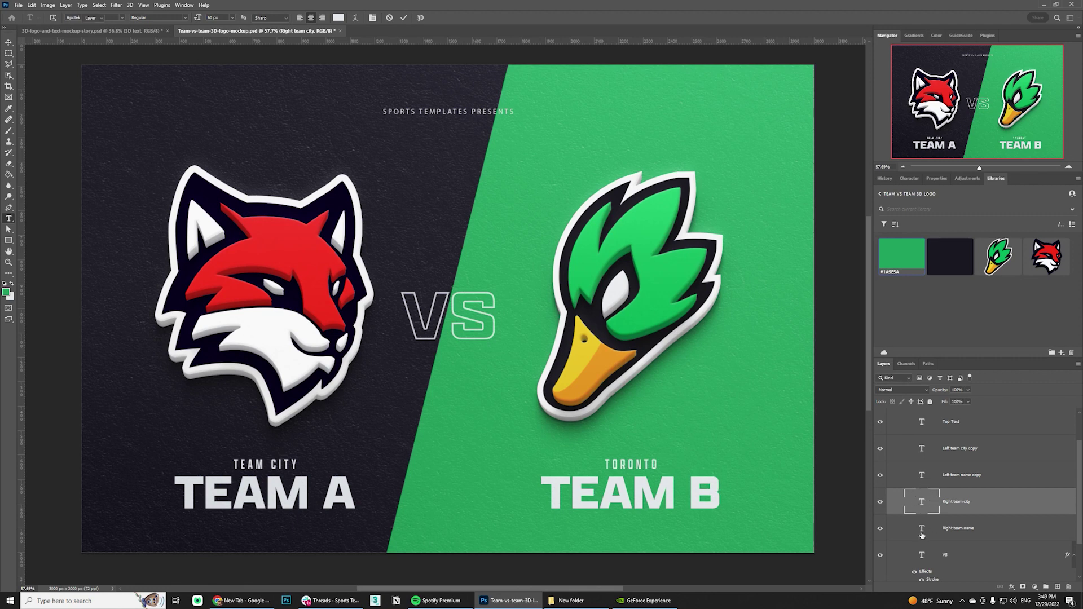
{"action": "double_click", "coordinate": [922, 529]}
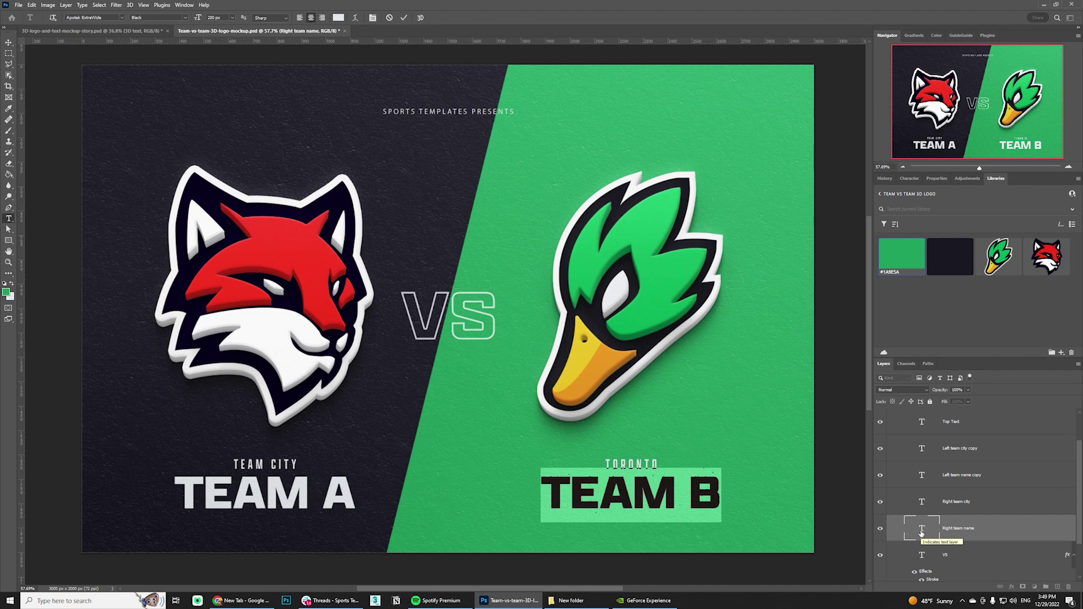
{"action": "type", "text": "DUCKS"}
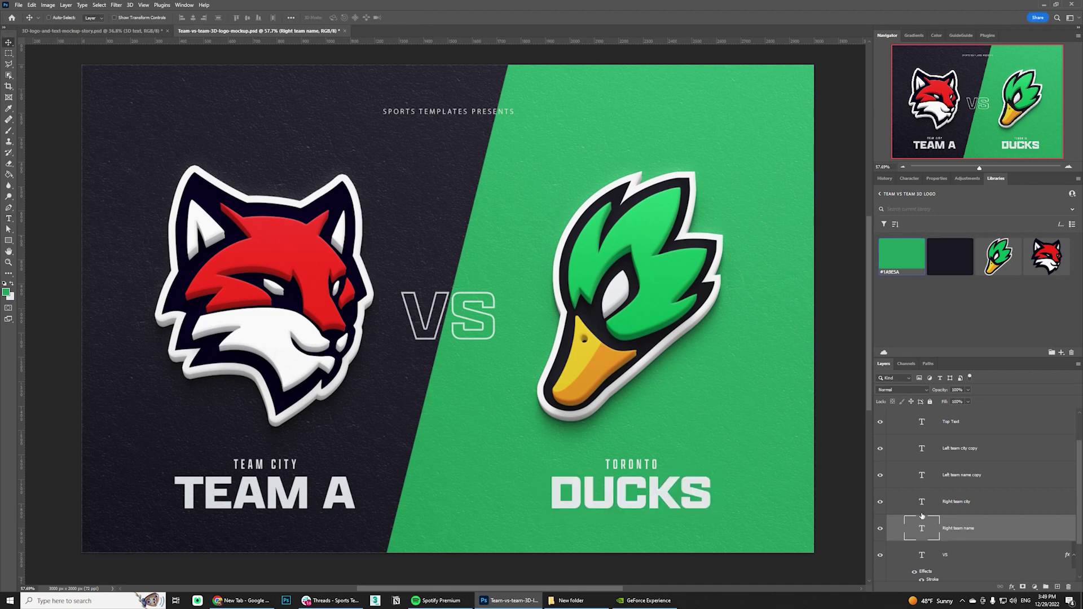
{"action": "key", "text": "ctrl+a"}
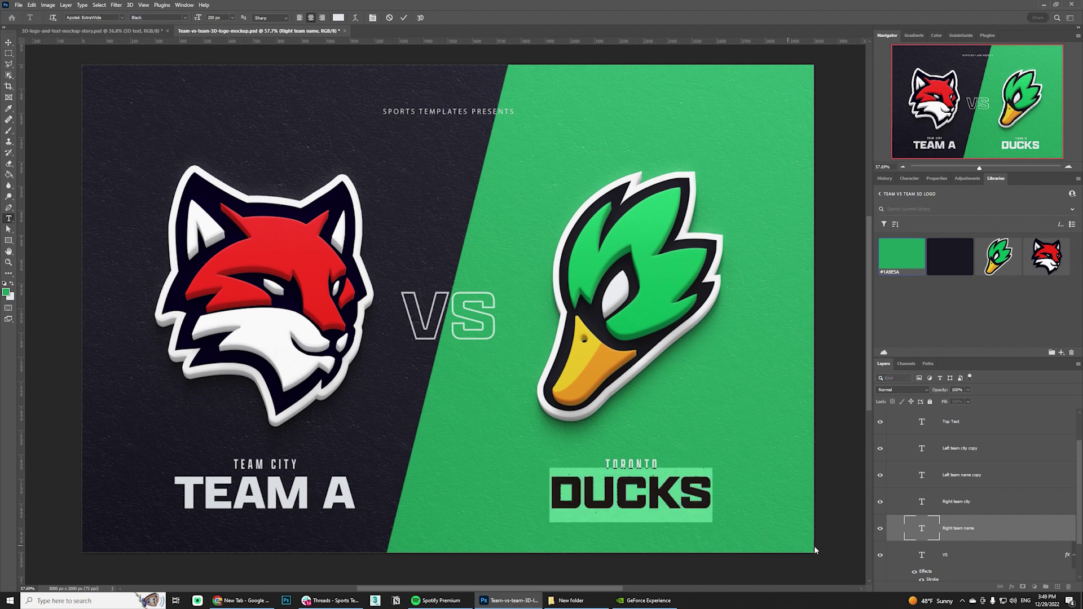
{"action": "key", "text": "ctrl+Return"}
{"action": "key", "text": "v"}
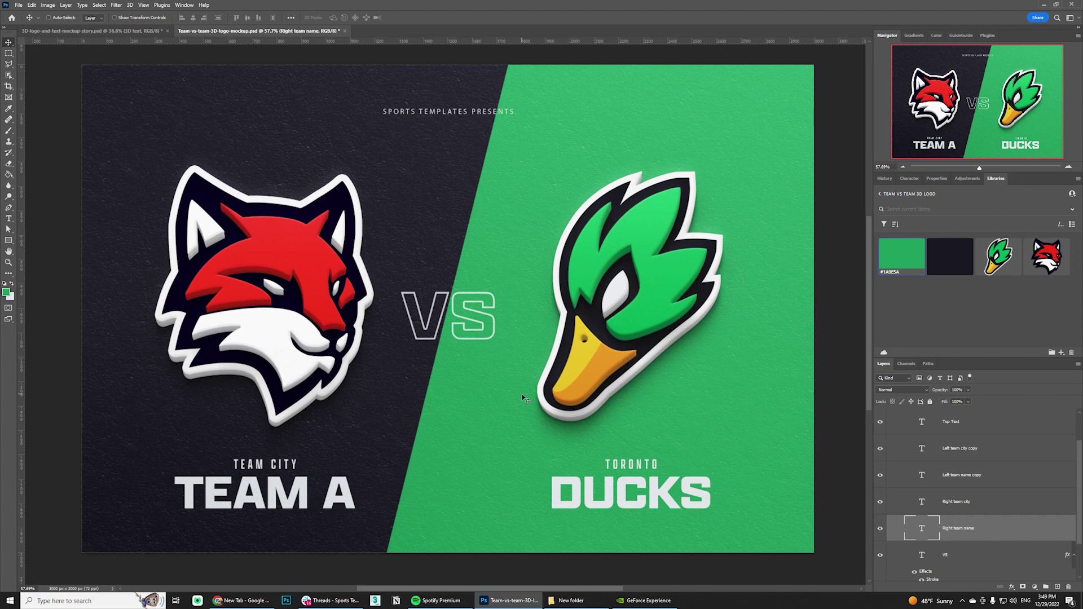
- Change the left team's name text to FOXES and its city text to MIAMI
{"action": "double_click", "coordinate": [921, 475]}
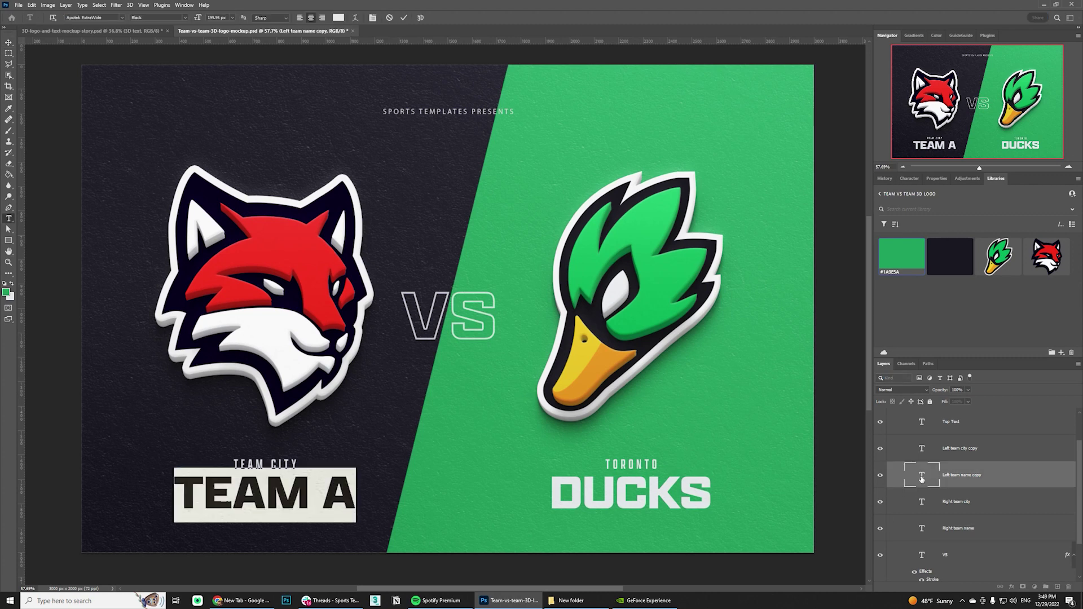
{"action": "type", "text": "FOXES"}
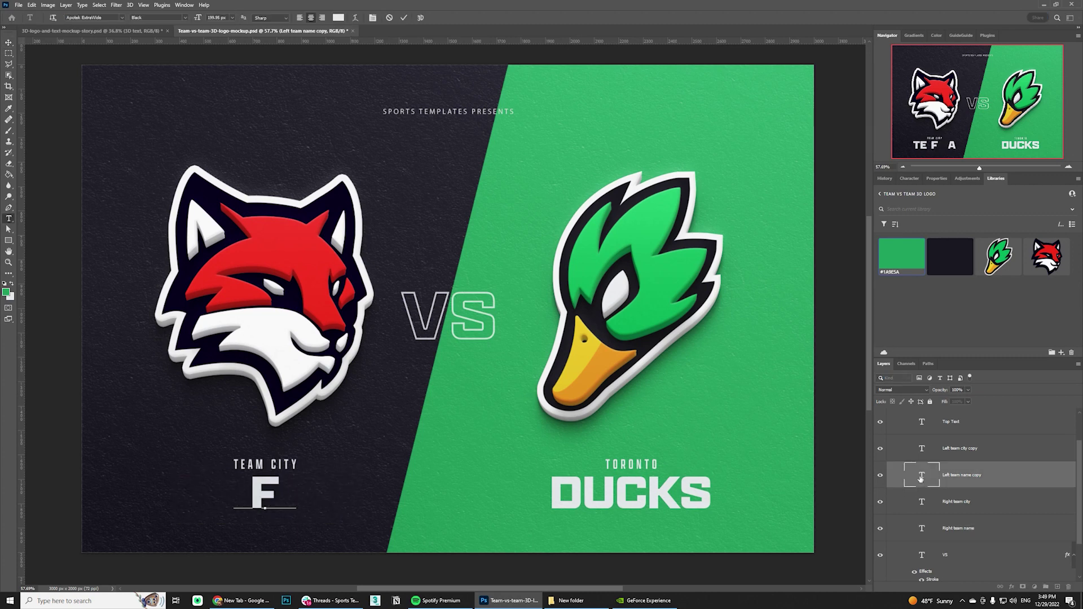
{"action": "double_click", "coordinate": [923, 448]}
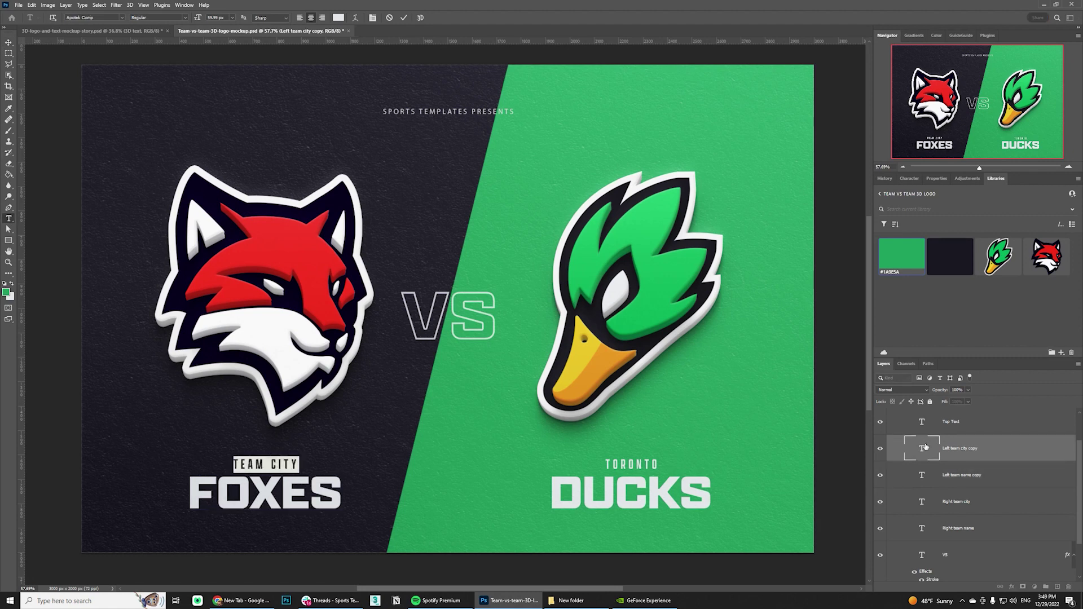
{"action": "type", "text": "MIAMI"}
{"action": "left_click", "coordinate": [925, 554]}
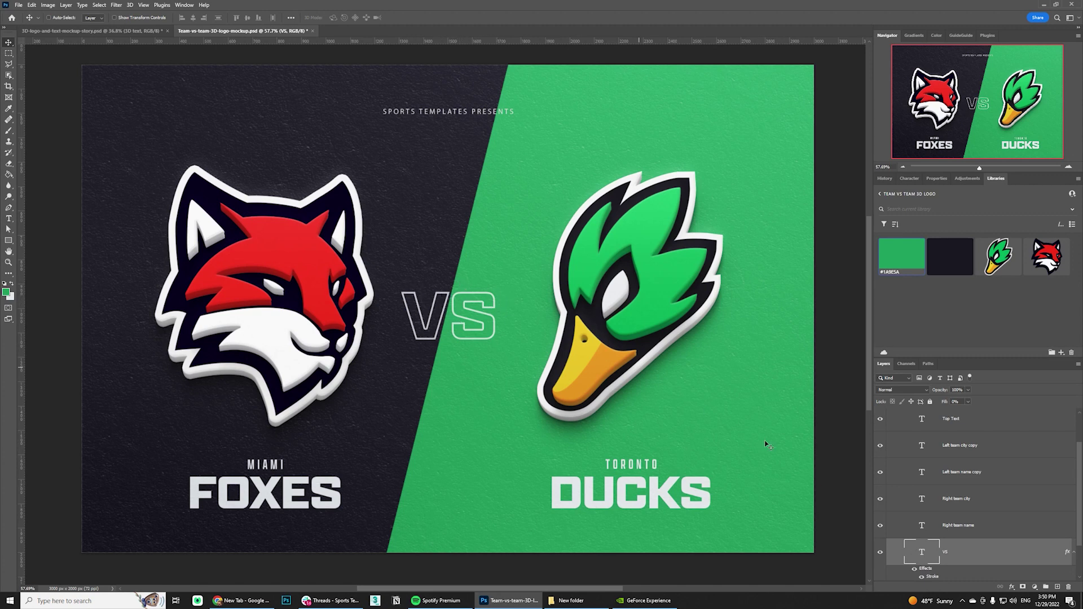
- Collapse the Text group and switch to the 3D-logo-and-text-mockup-story.psd document
{"action": "scroll", "coordinate": [979, 529], "scroll_direction": "up", "scroll_amount": 3}
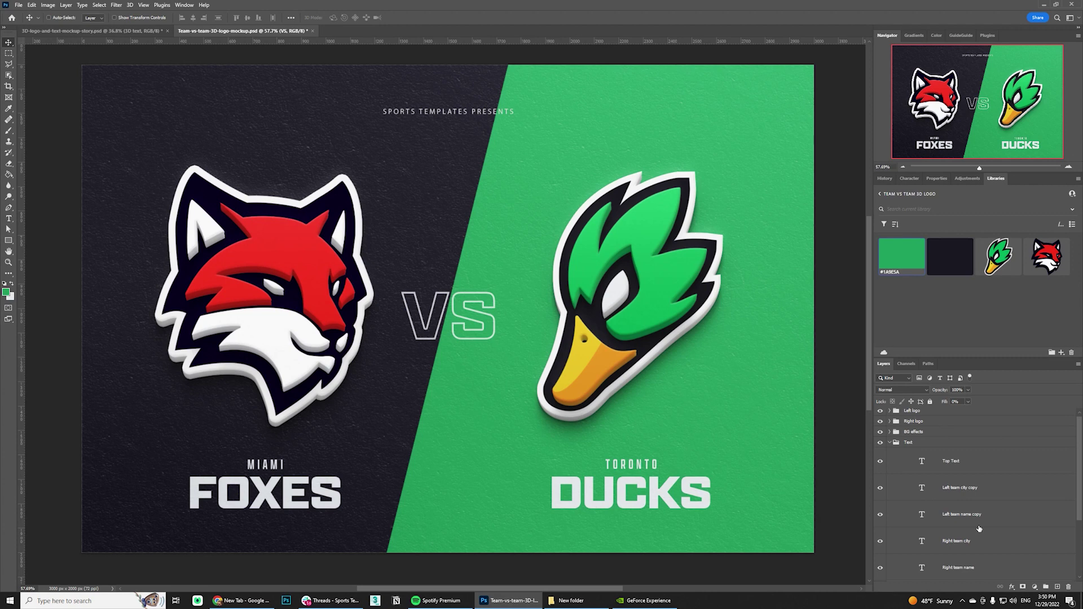
{"action": "left_click", "coordinate": [908, 442]}
{"action": "left_click", "coordinate": [890, 443]}
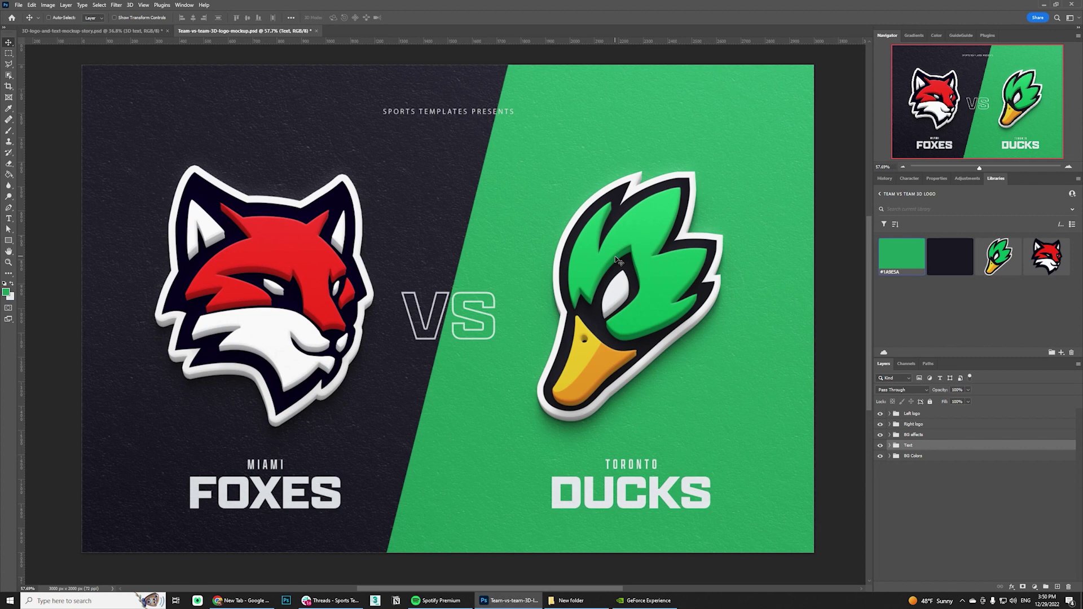
{"action": "left_click", "coordinate": [153, 29]}
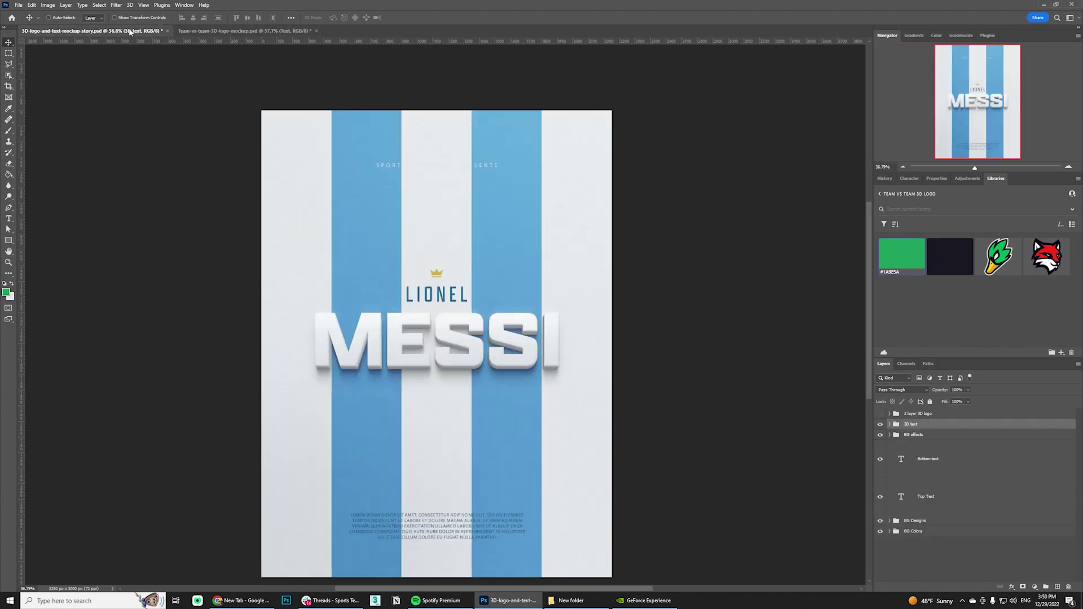
{"action": "scroll", "coordinate": [445, 251], "scroll_direction": "down", "scroll_amount": 2}
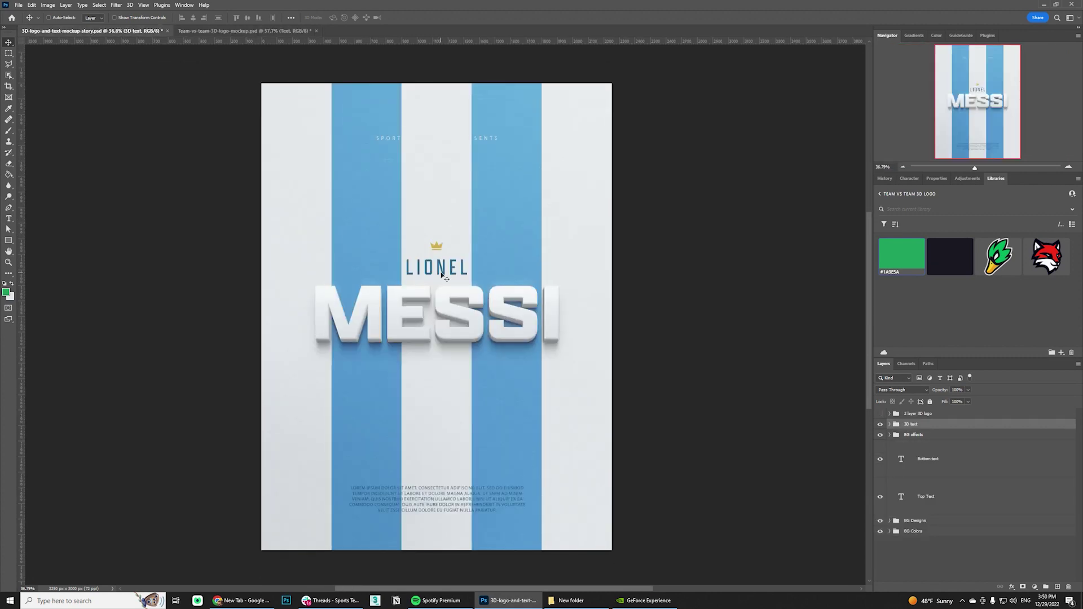